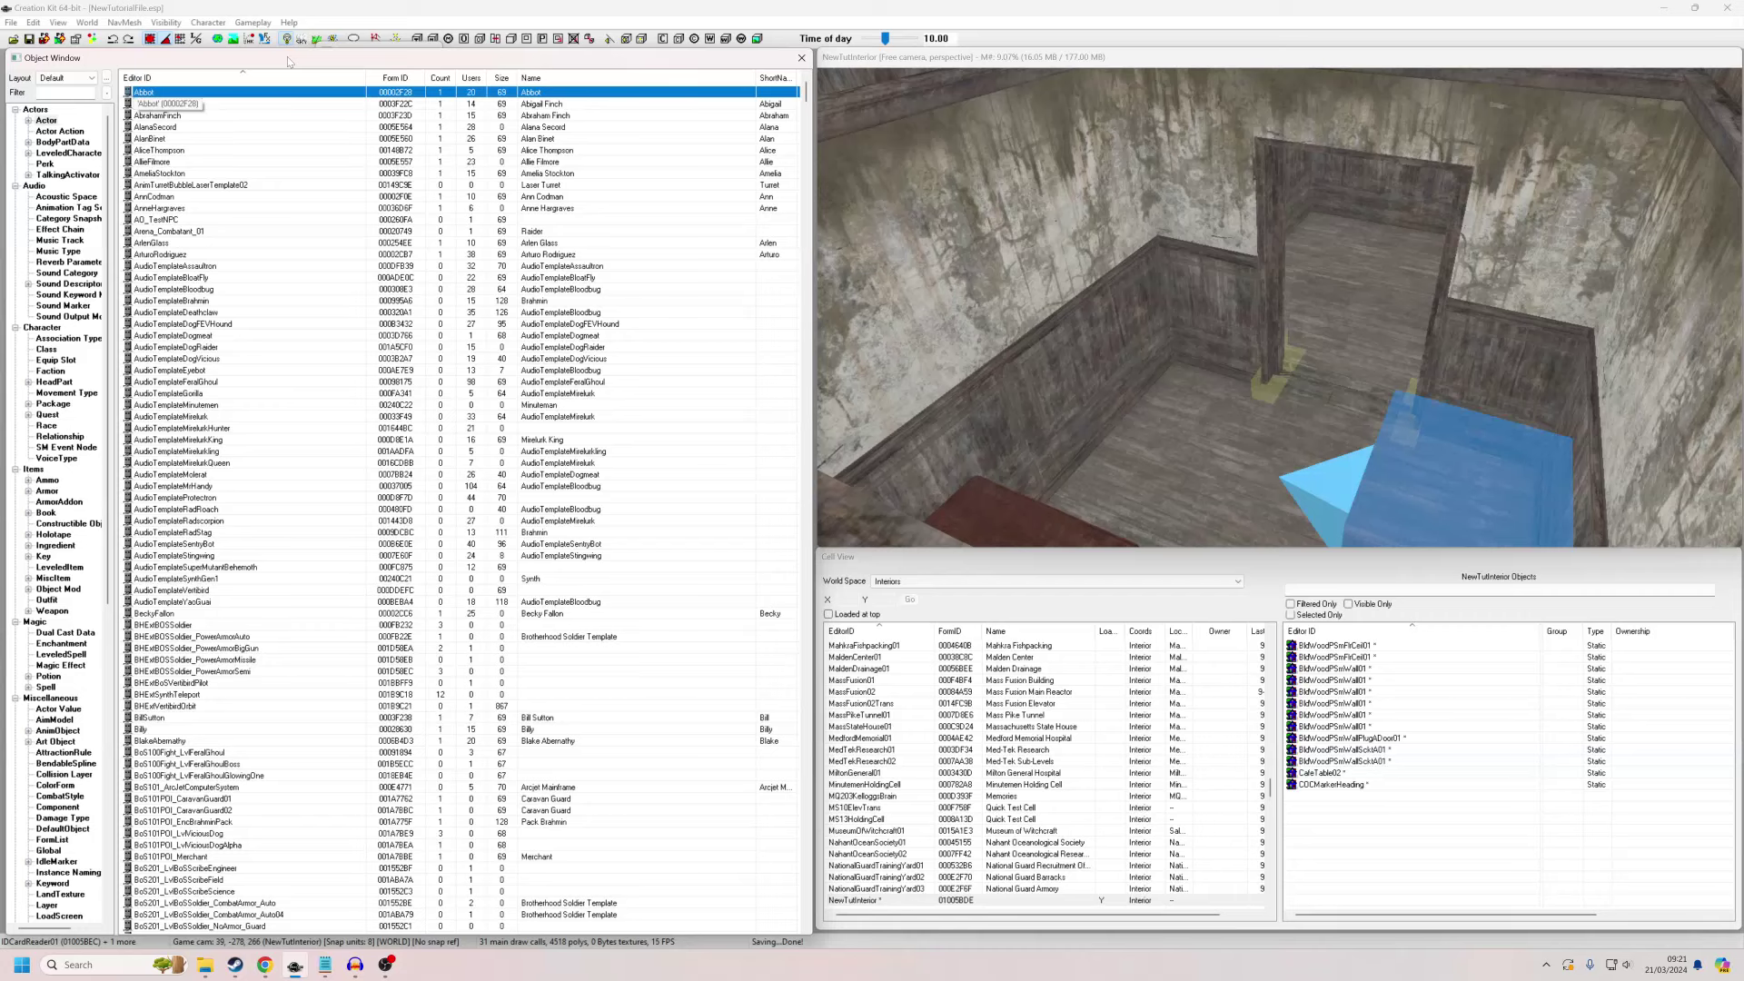
left_click(1178, 278)
scroll(1181, 278, "down", 5)
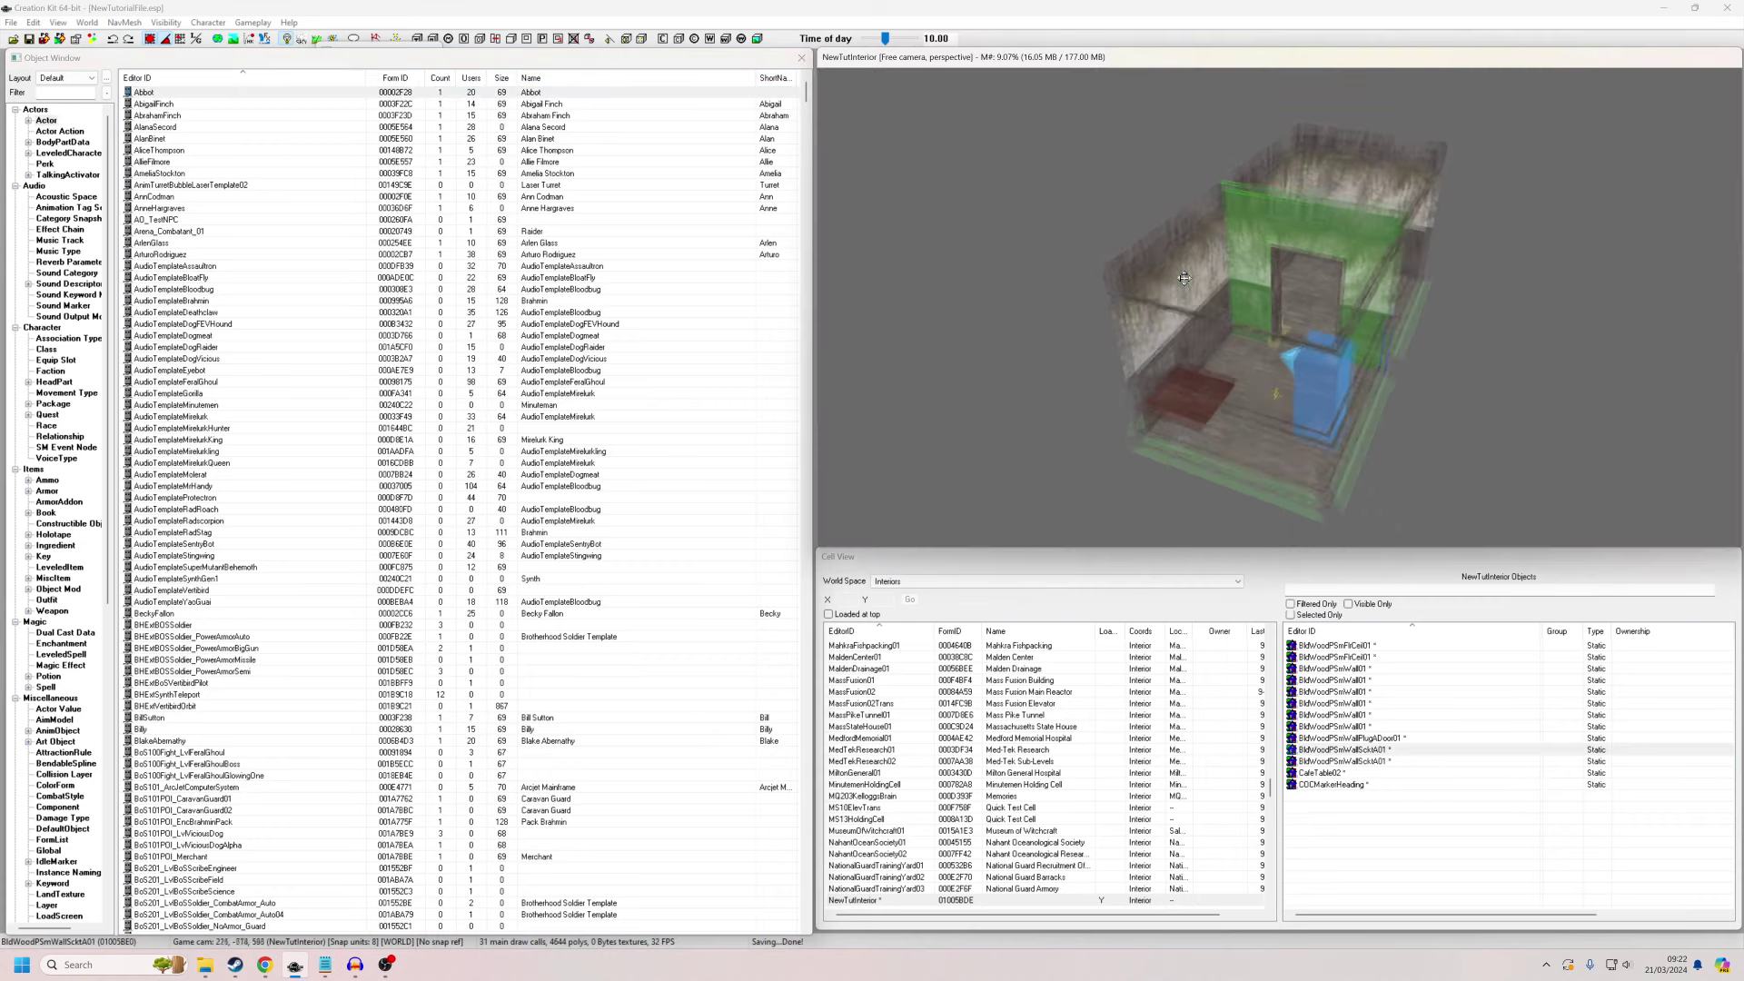
middle_click_drag(1412, 286, 1199, 373, "shift")
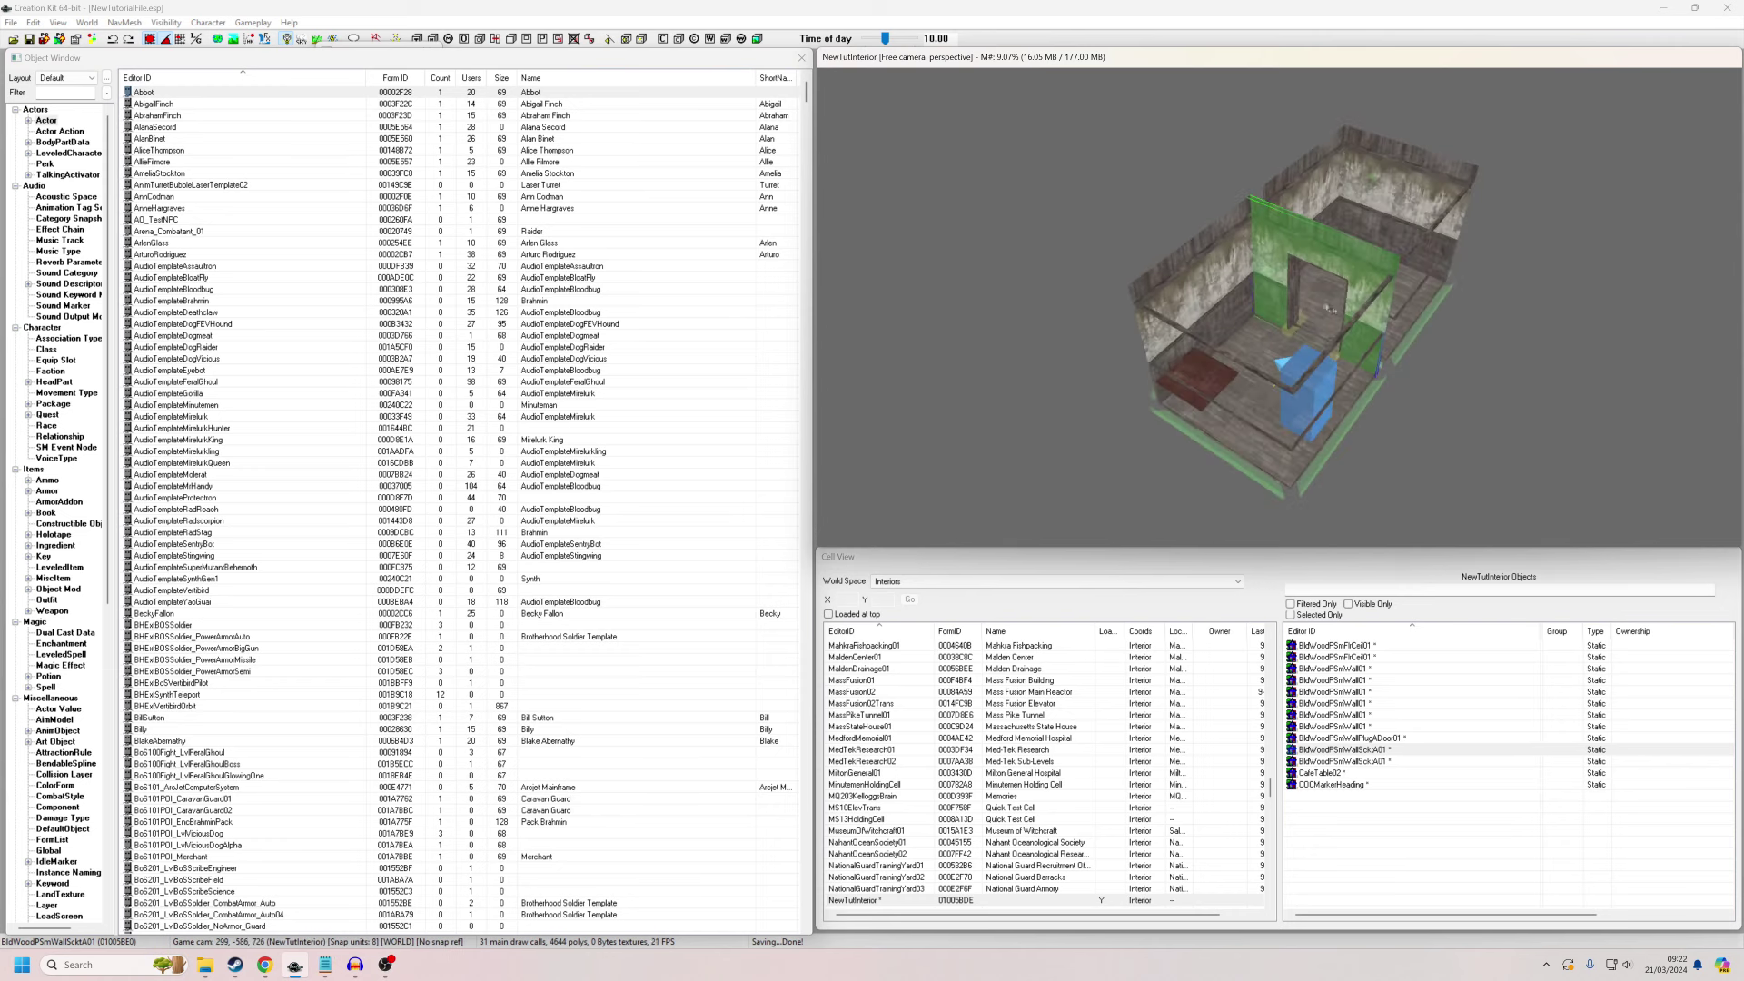
scroll(1327, 308, "up", 10)
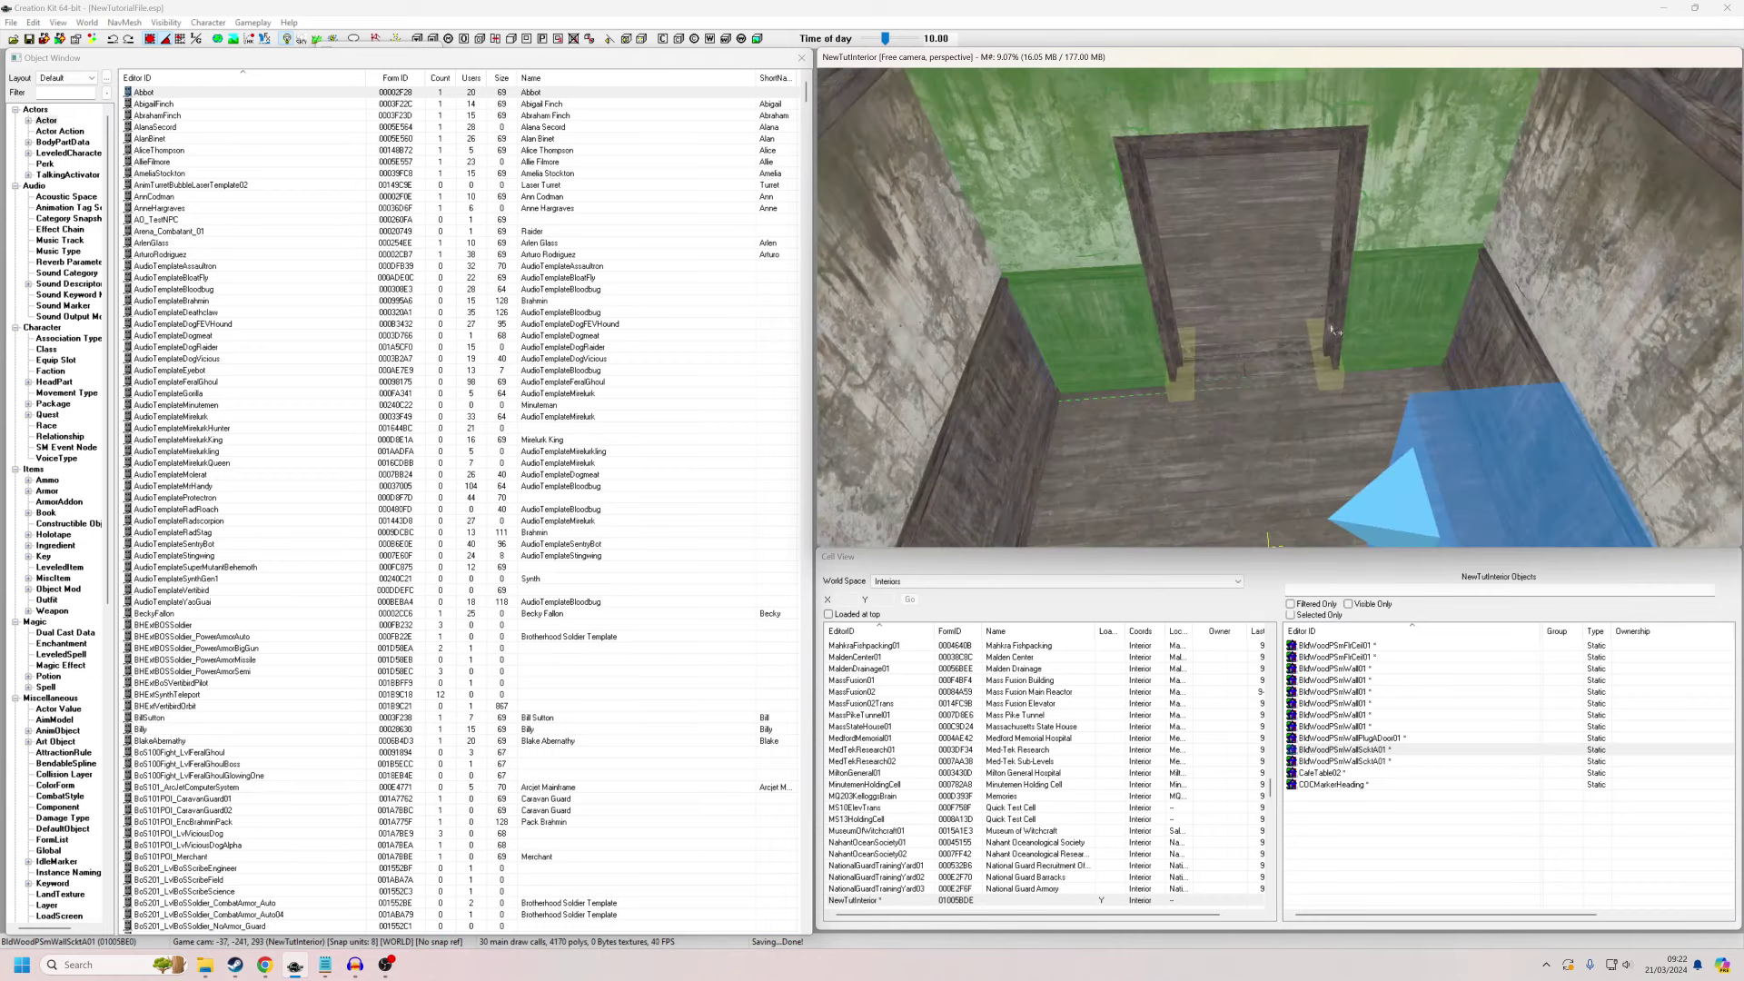
left_click(1333, 330)
mouse_move(1335, 329)
middle_mouse_down("shift")
mouse_move(1417, 245)
mouse_move(1339, 297)
middle_mouse_up("shift")
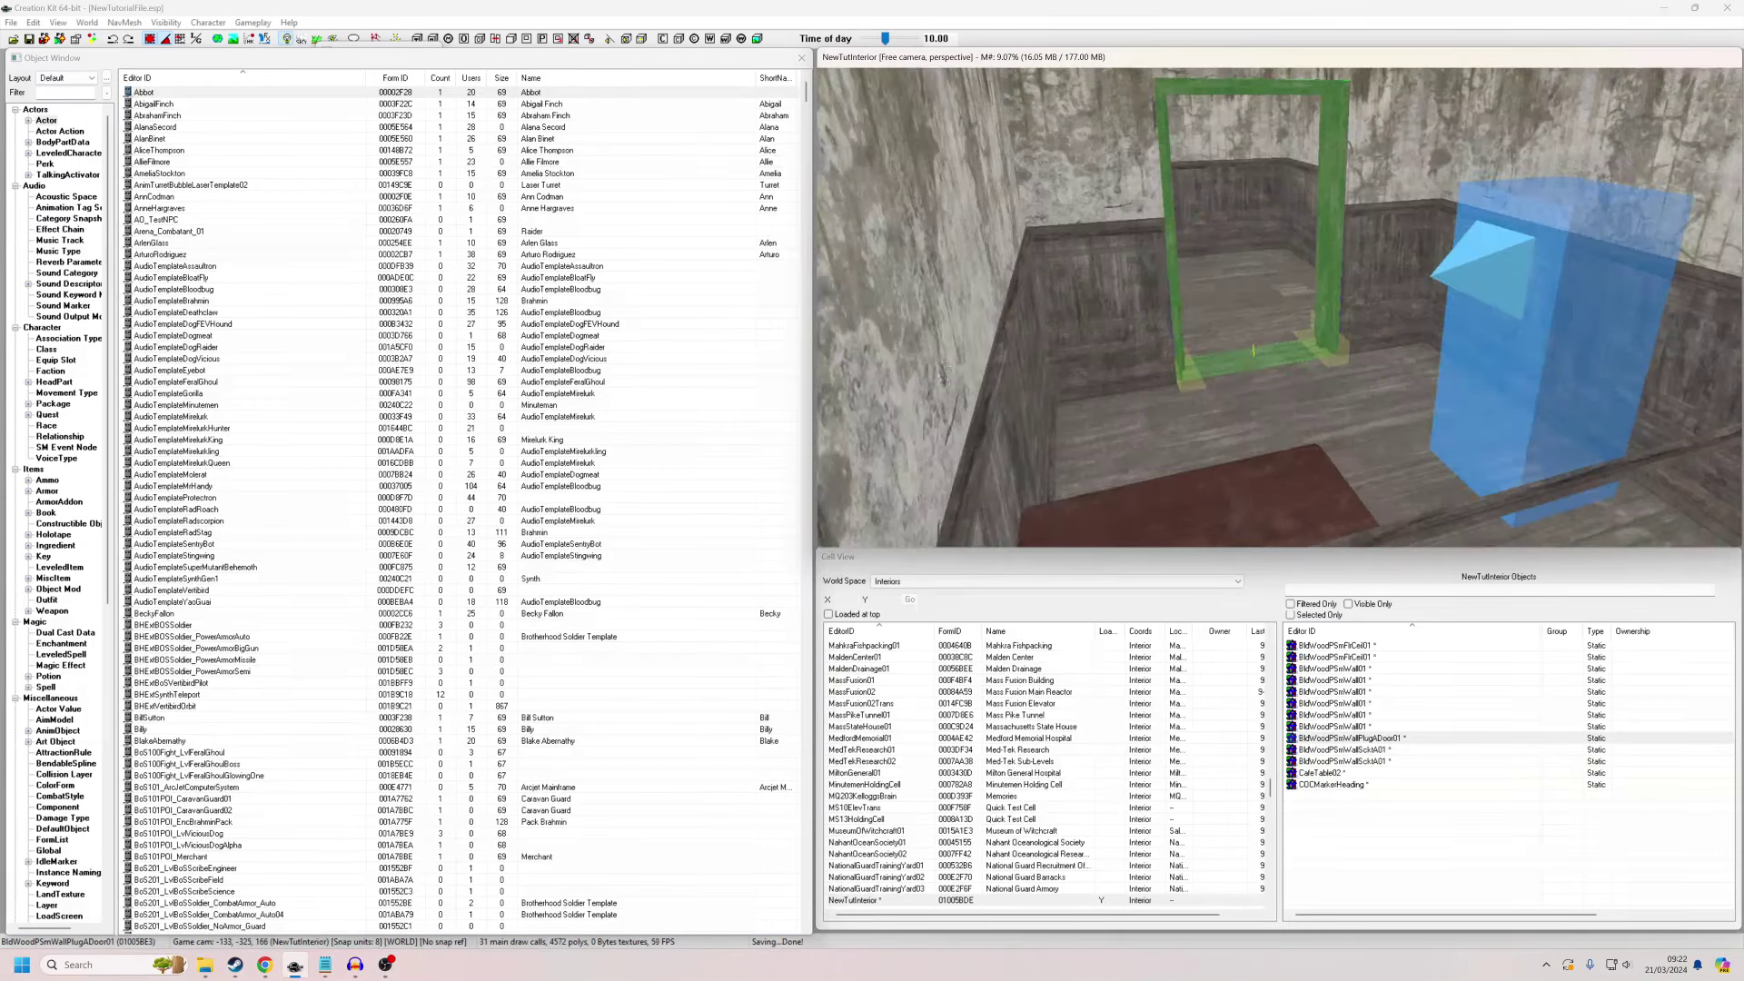
left_click(80, 154)
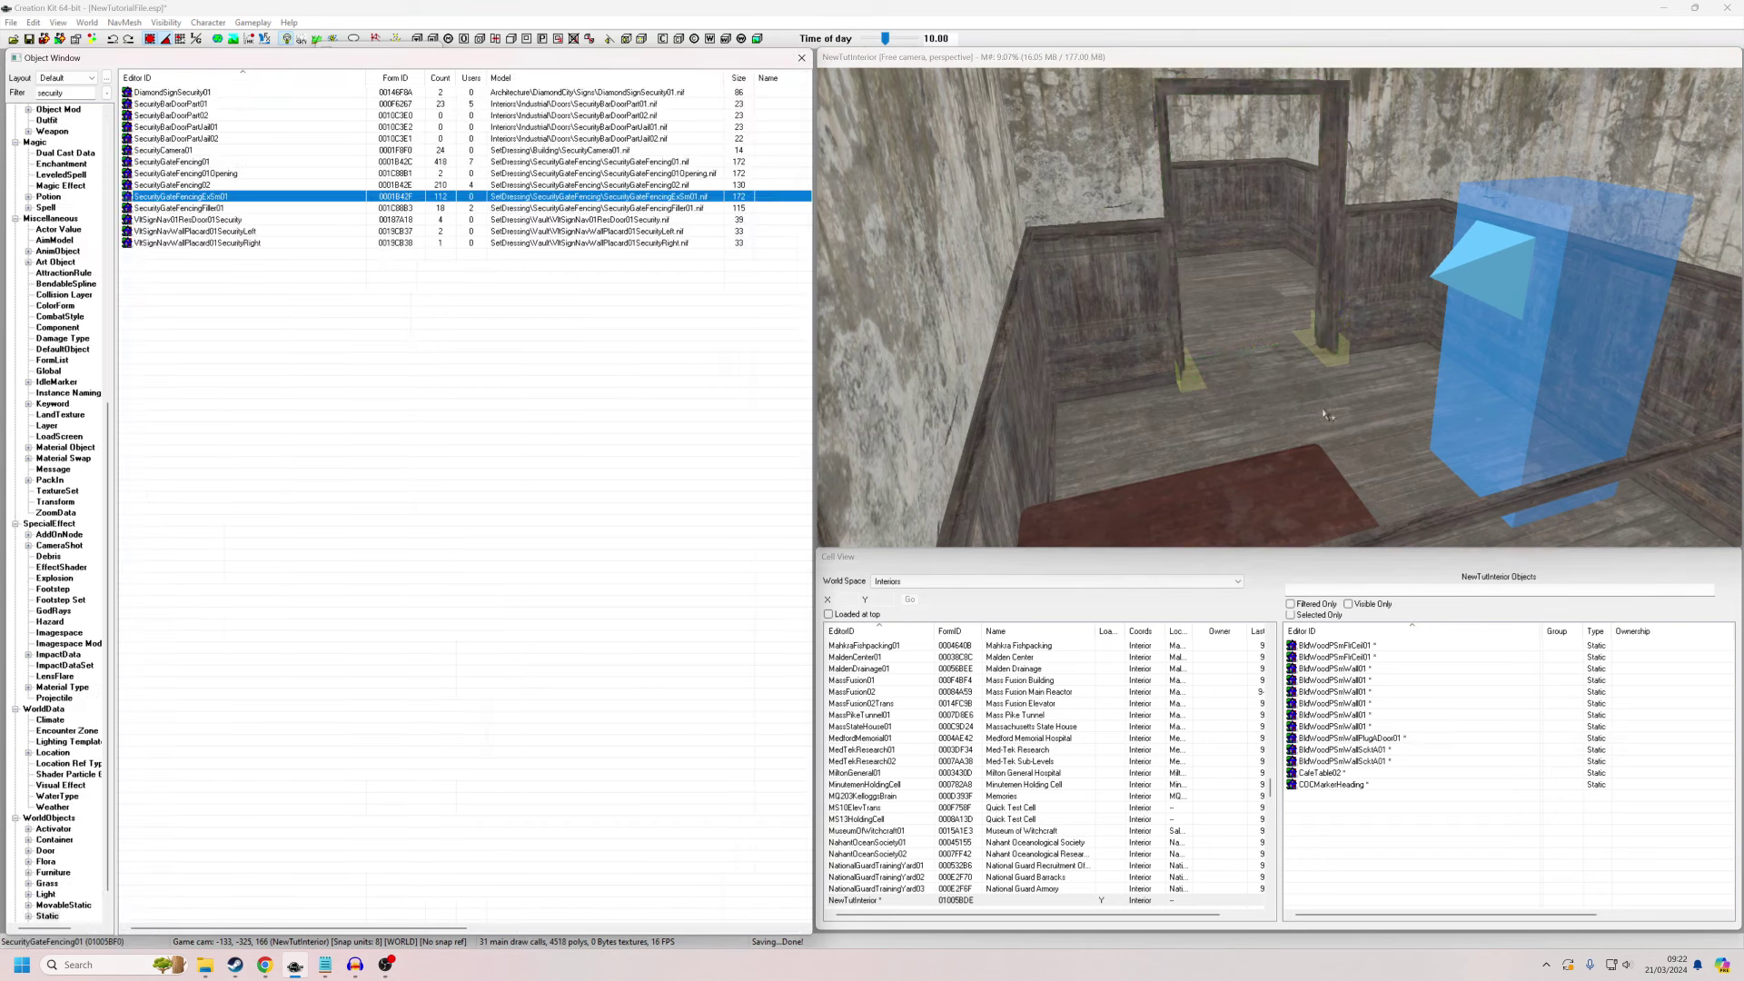
left_click_drag(181, 196, 1453, 325)
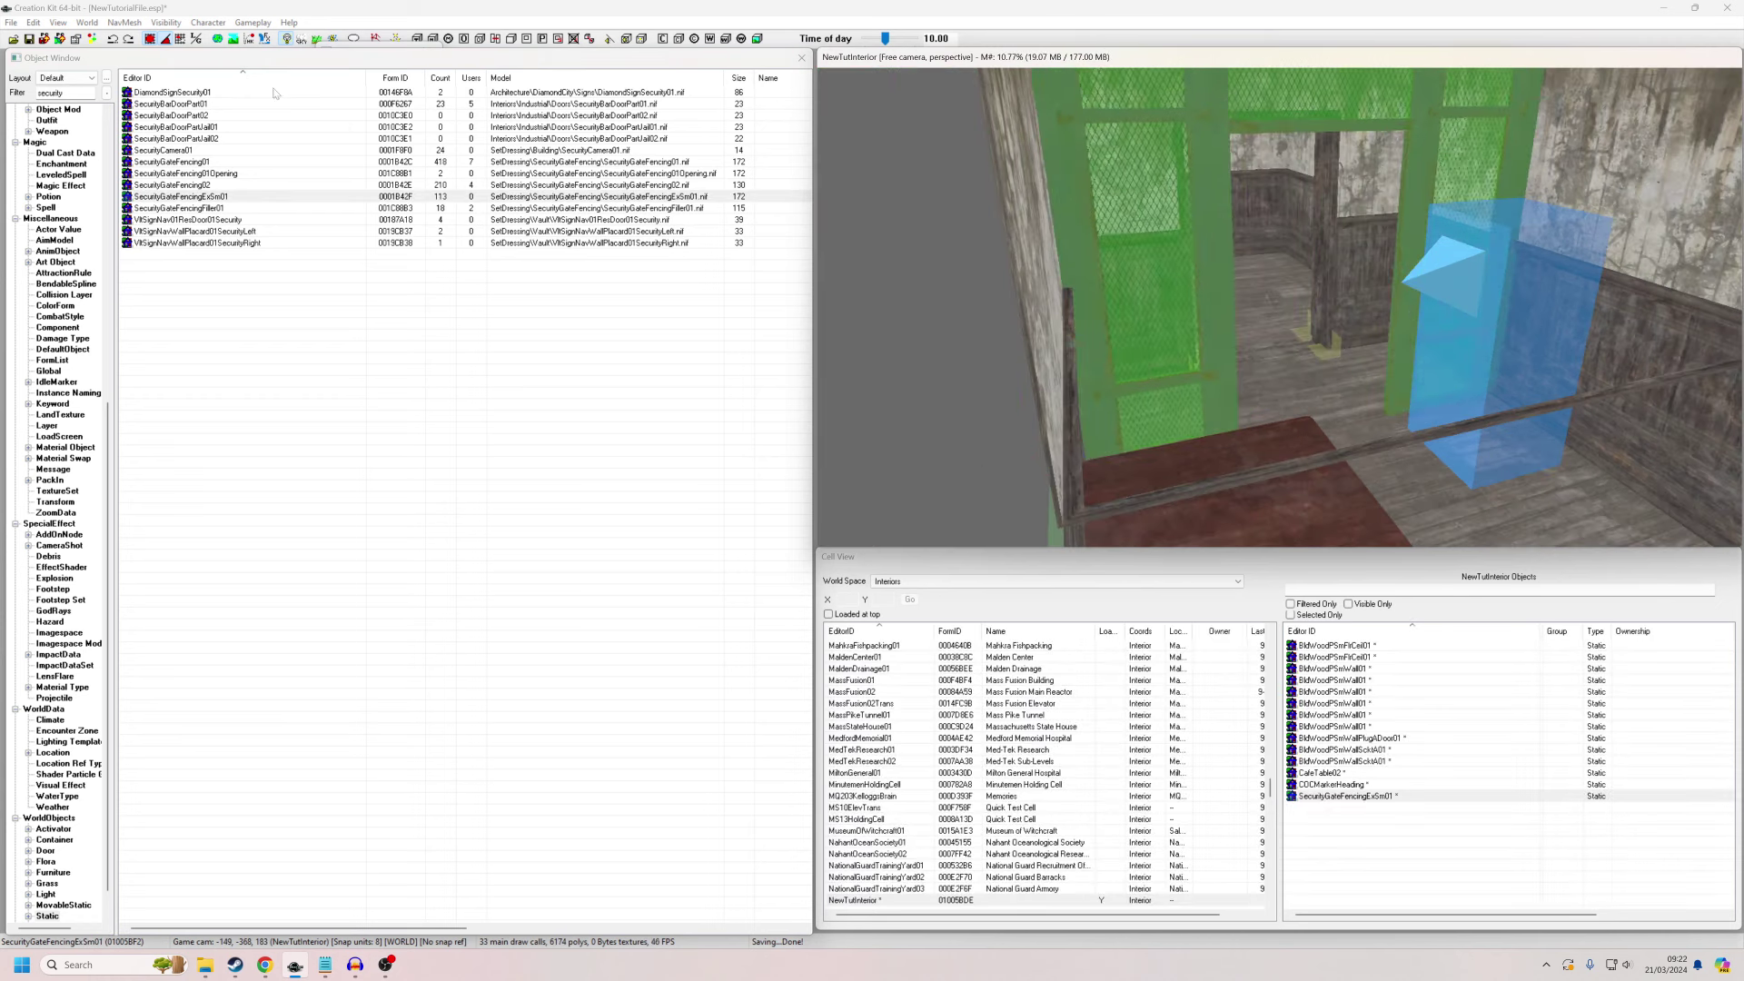
left_click(199, 163)
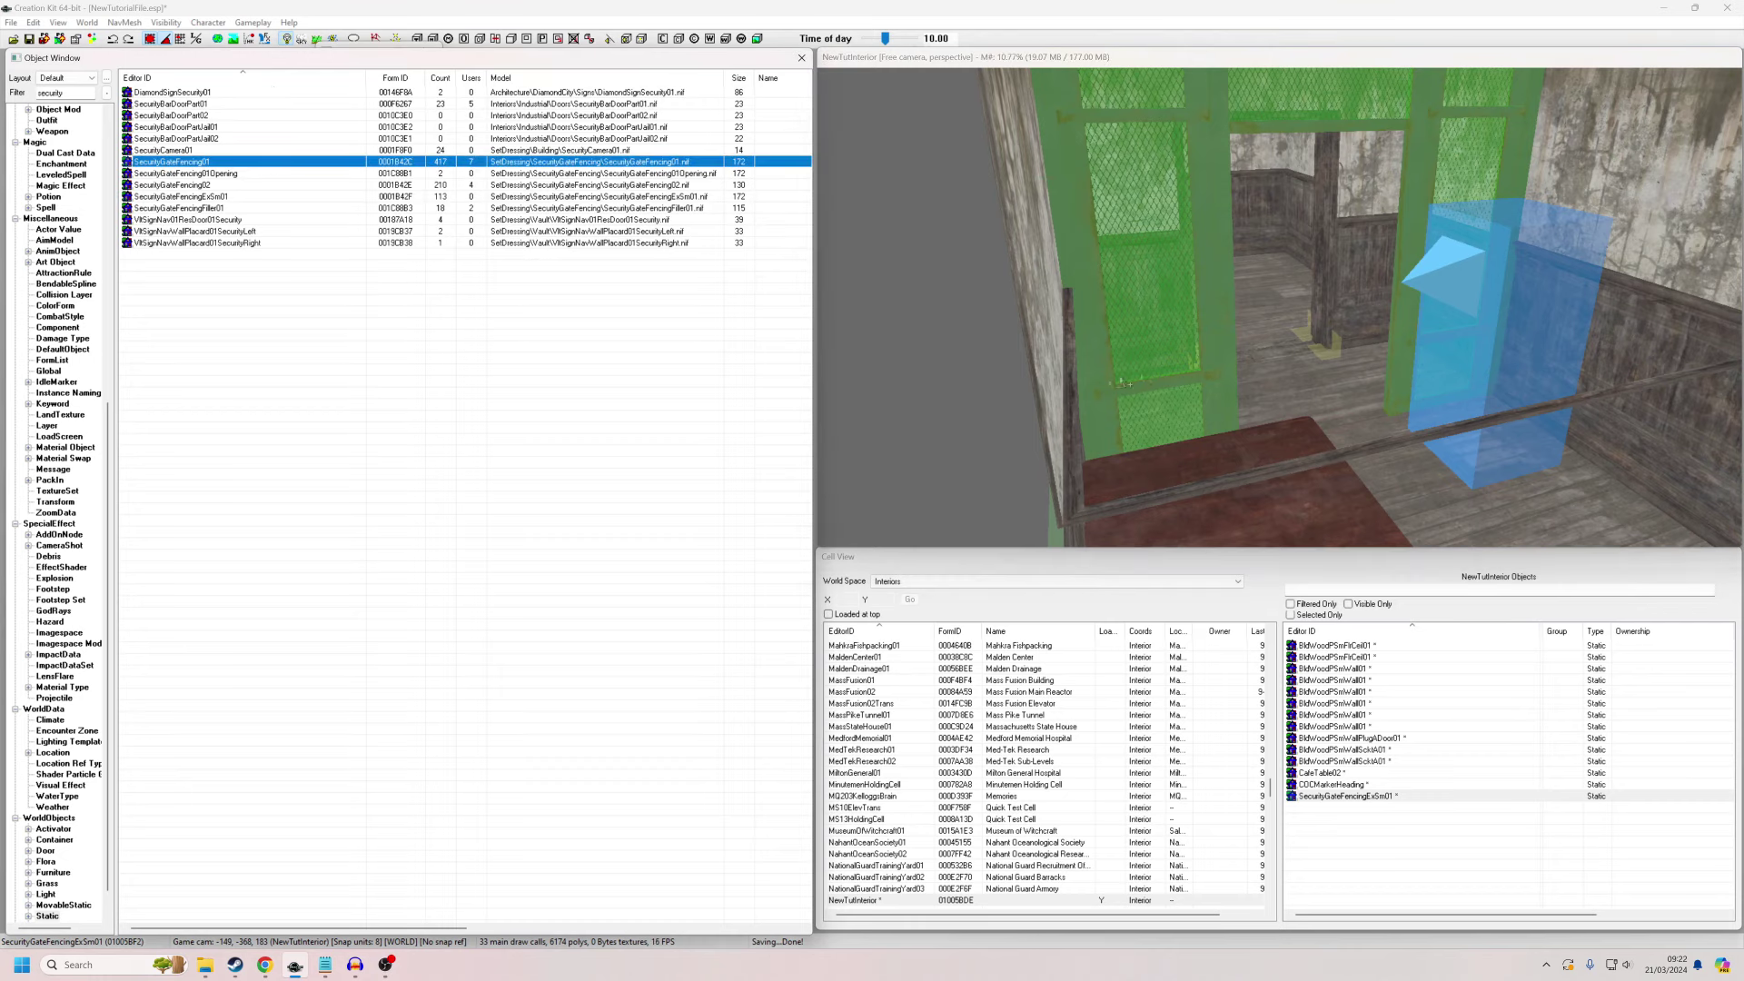
left_click_drag(1123, 382, 1119, 381)
scroll(1098, 377, "down", 5)
left_click_drag(1117, 284, 1320, 231)
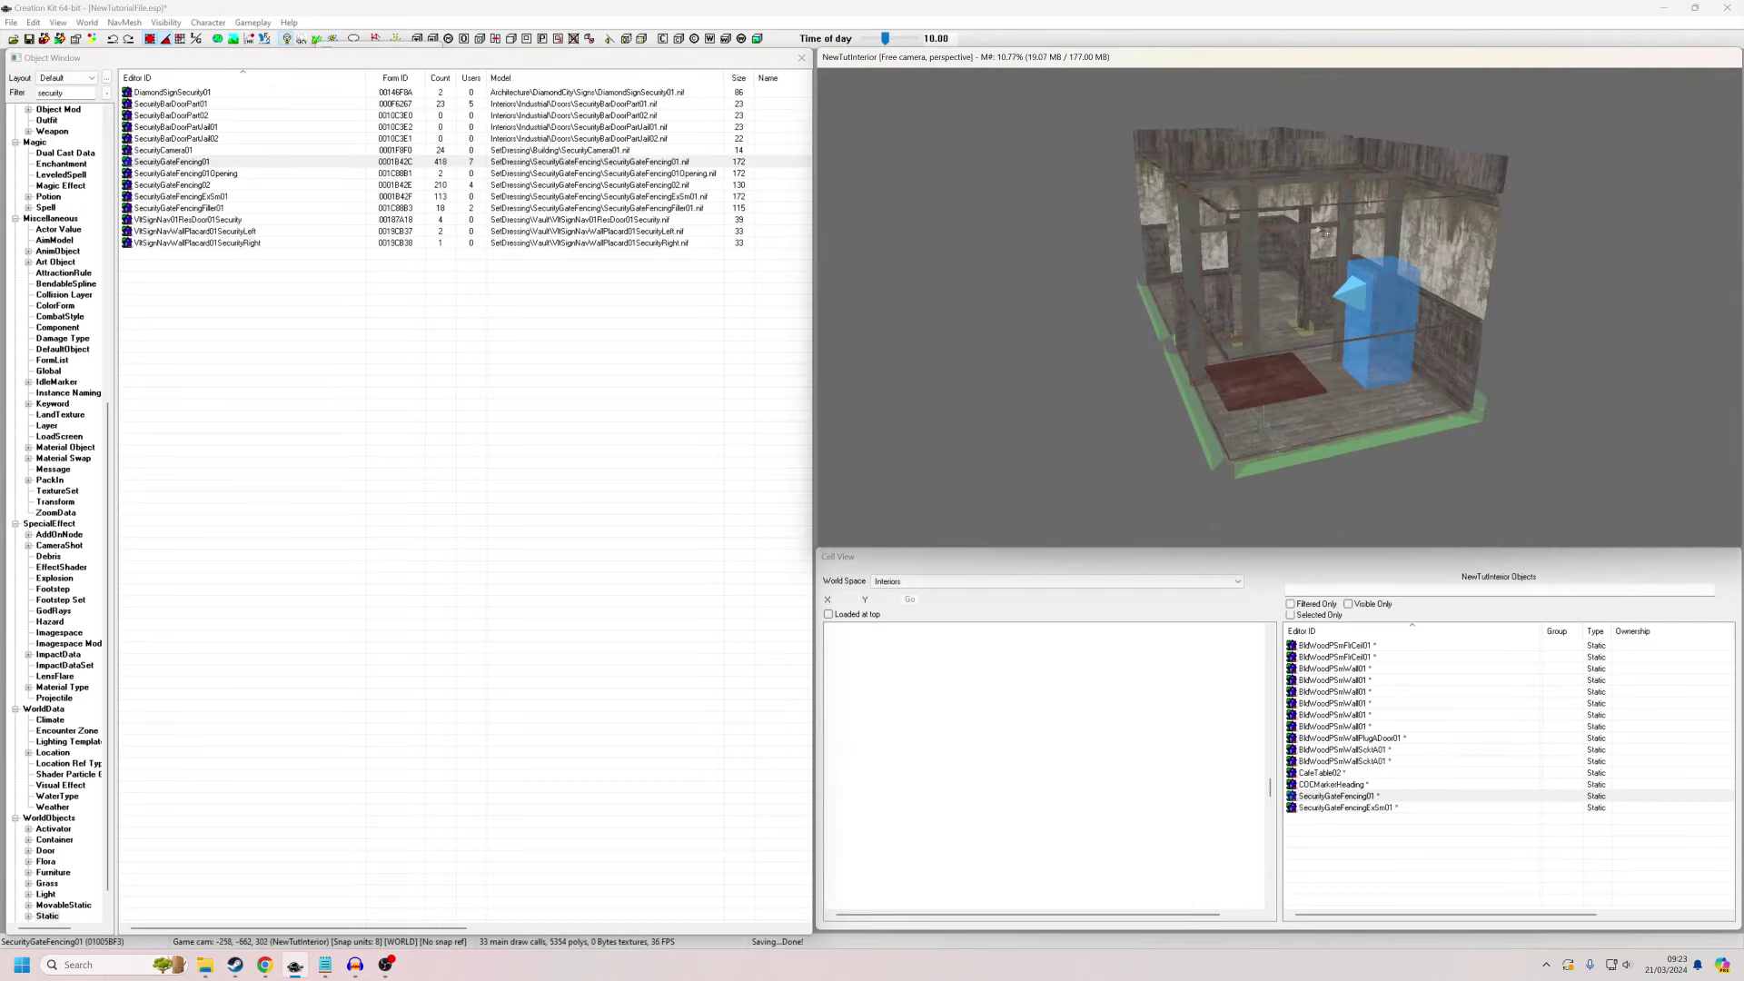
left_click(1241, 241)
key("Delete")
scroll(1281, 286, "up", 6)
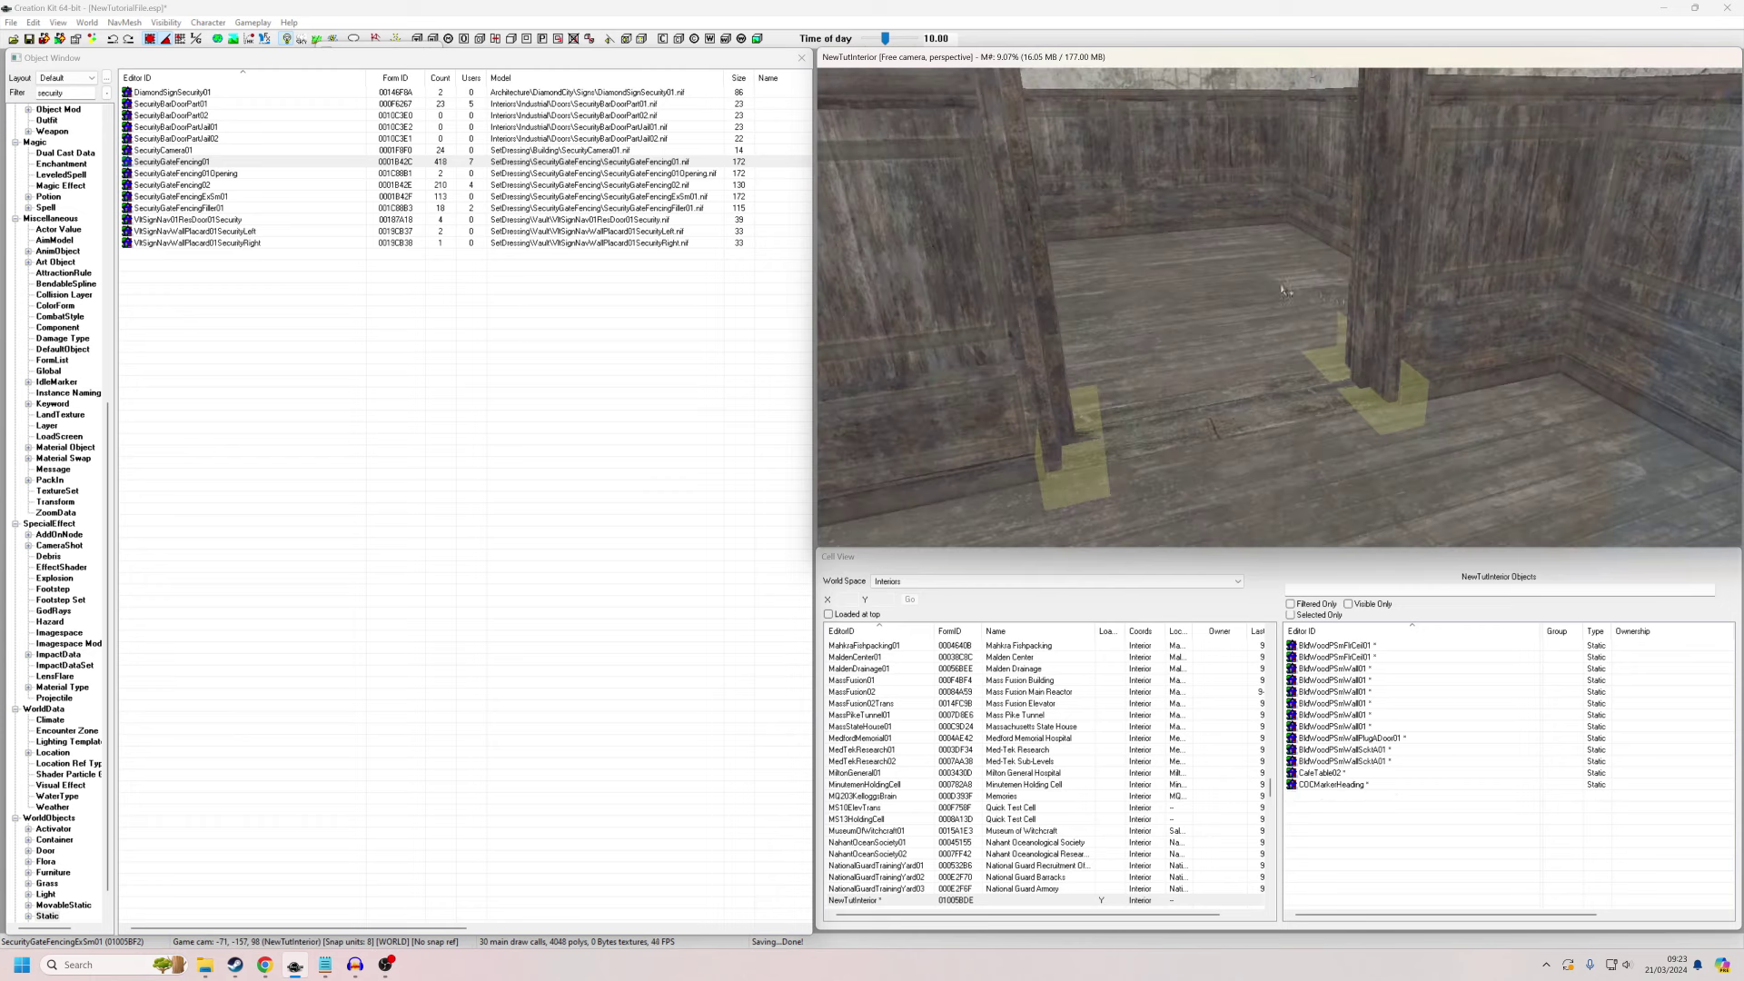
scroll(1285, 291, "down", 3)
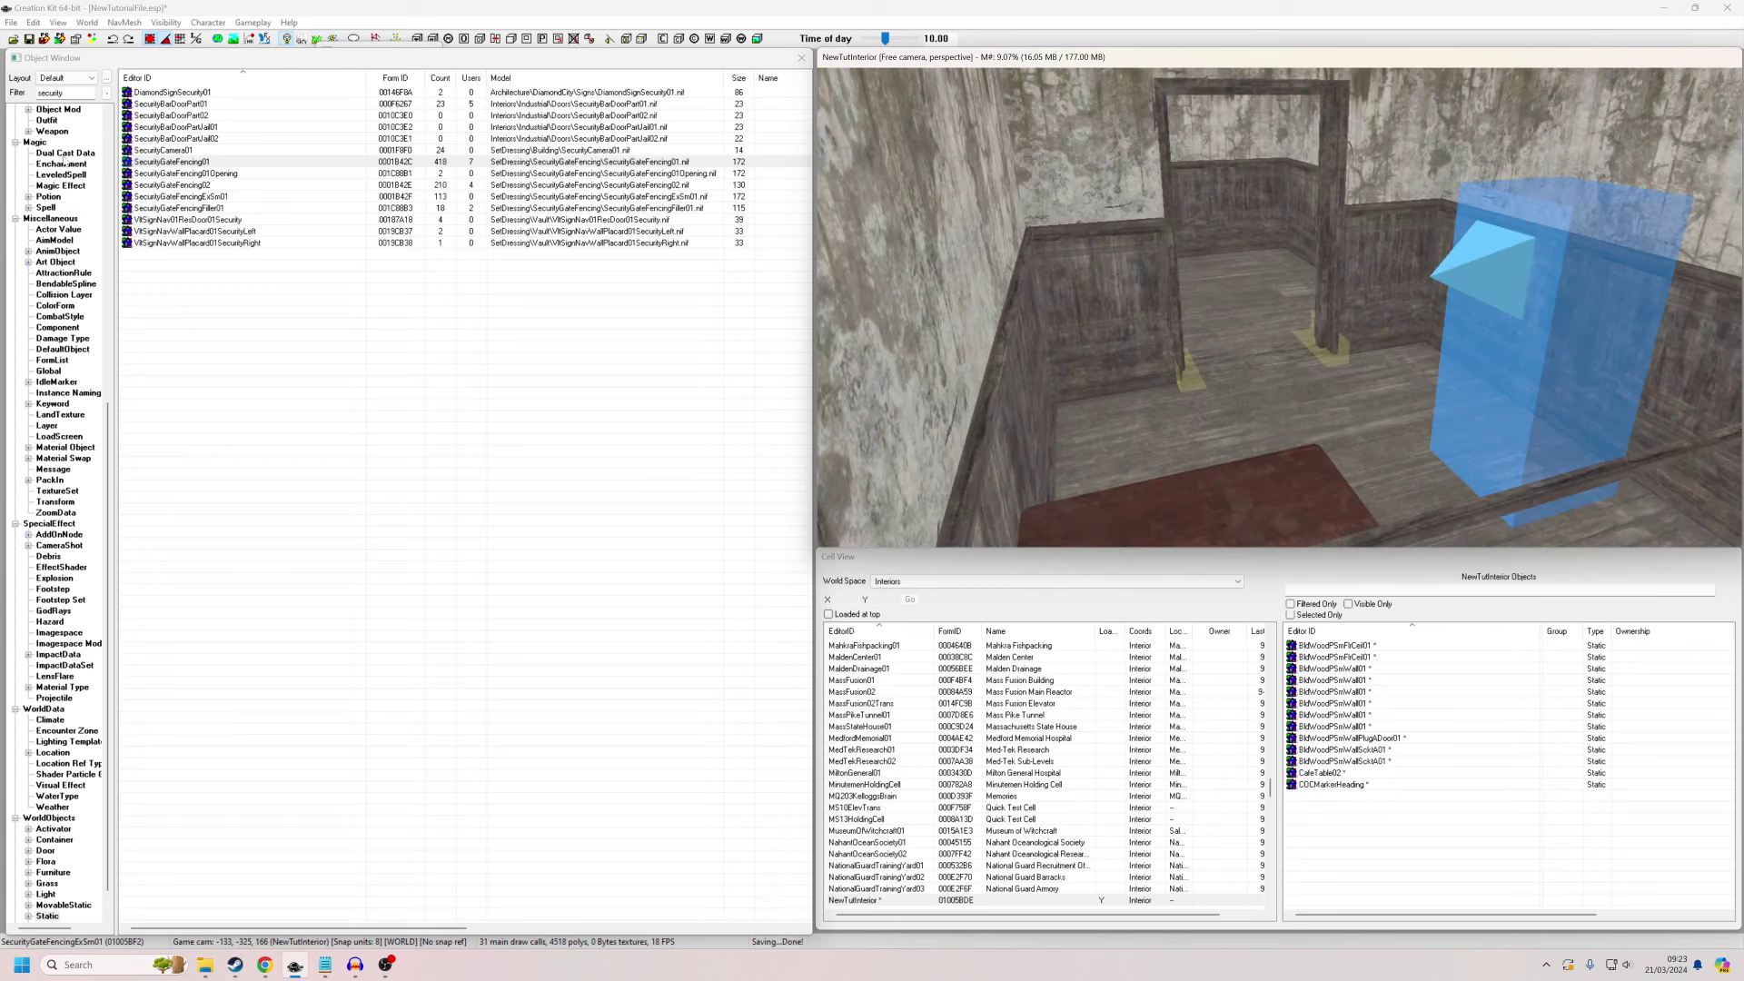
List the activators filtered by "security" and place a SecurityGateSm01 inside the wooden door frame.
left_click(65, 154)
key("a")
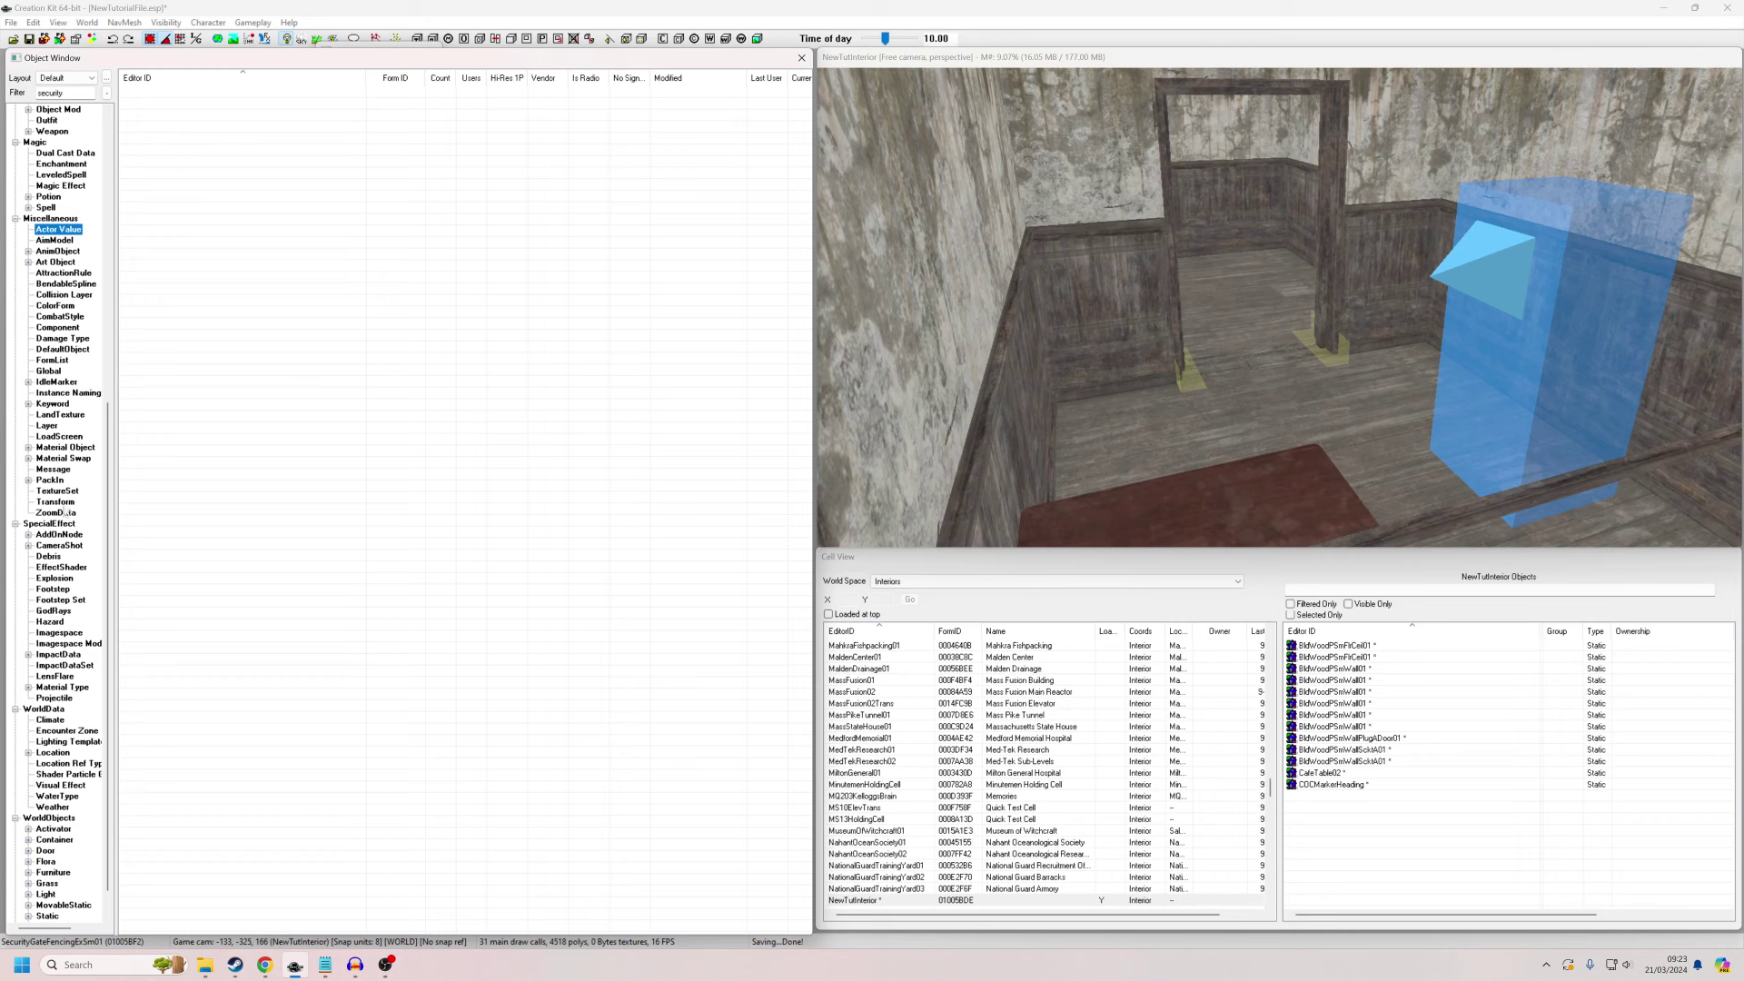
left_click(54, 829)
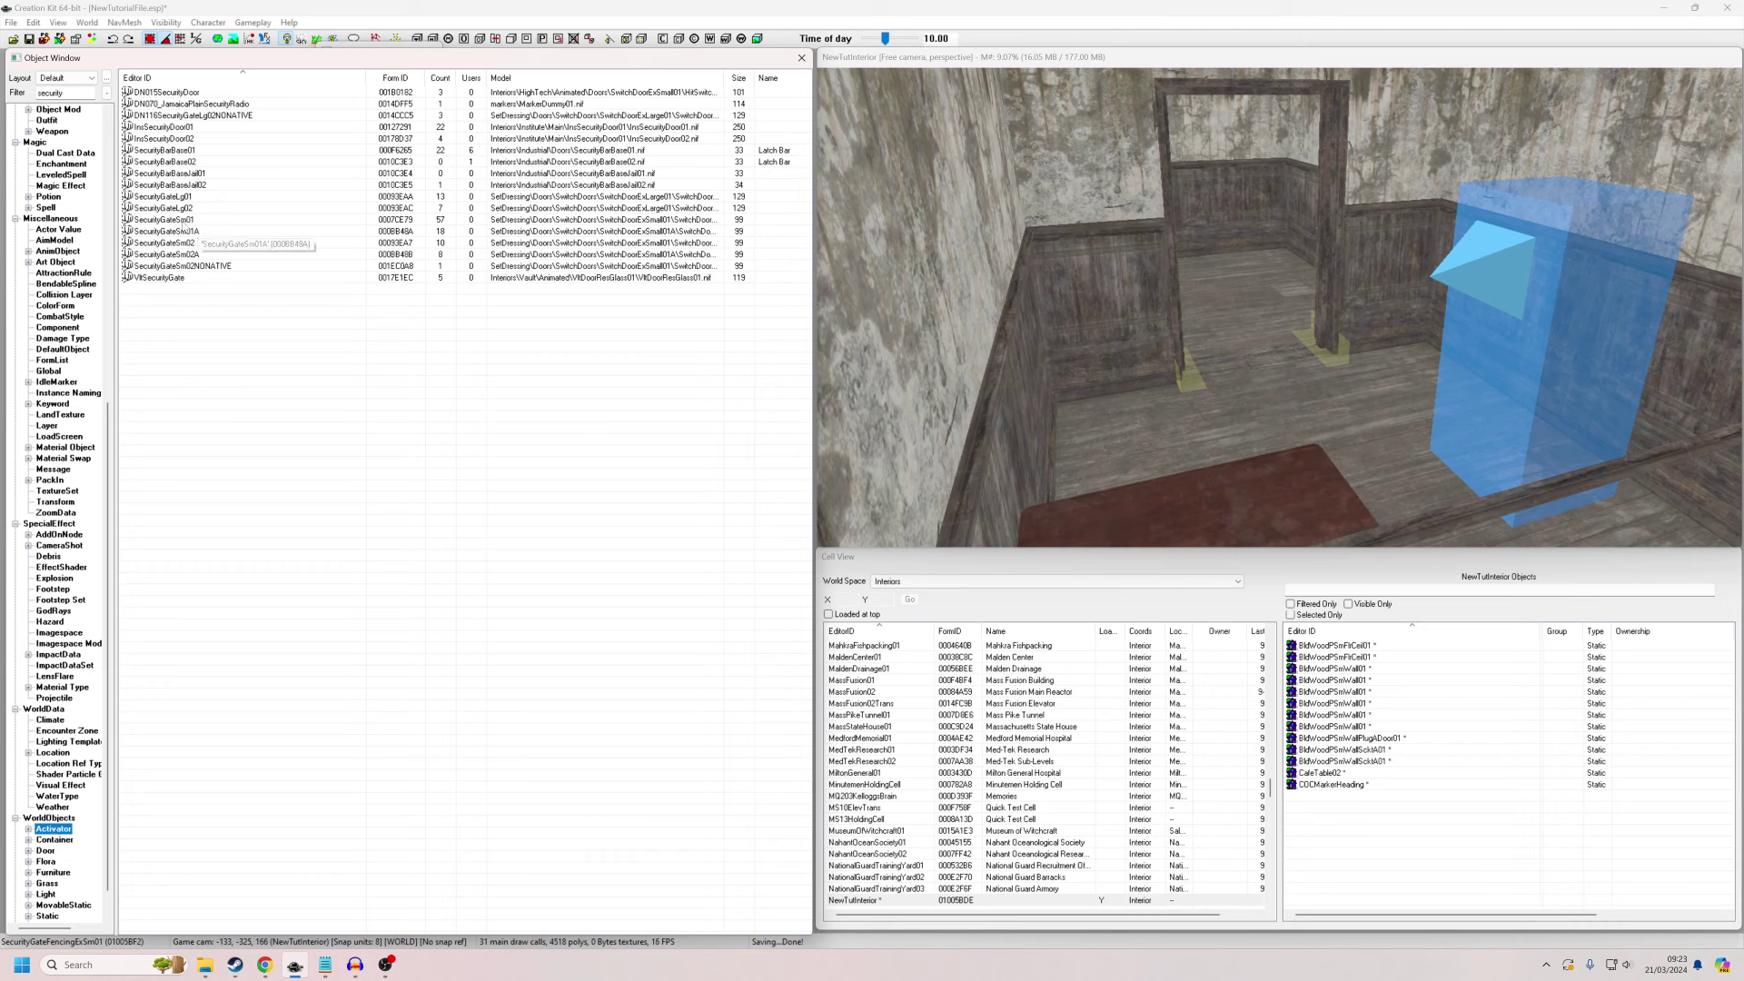
left_click_drag(188, 219, 951, 248)
left_click_drag(1203, 373, 1205, 374)
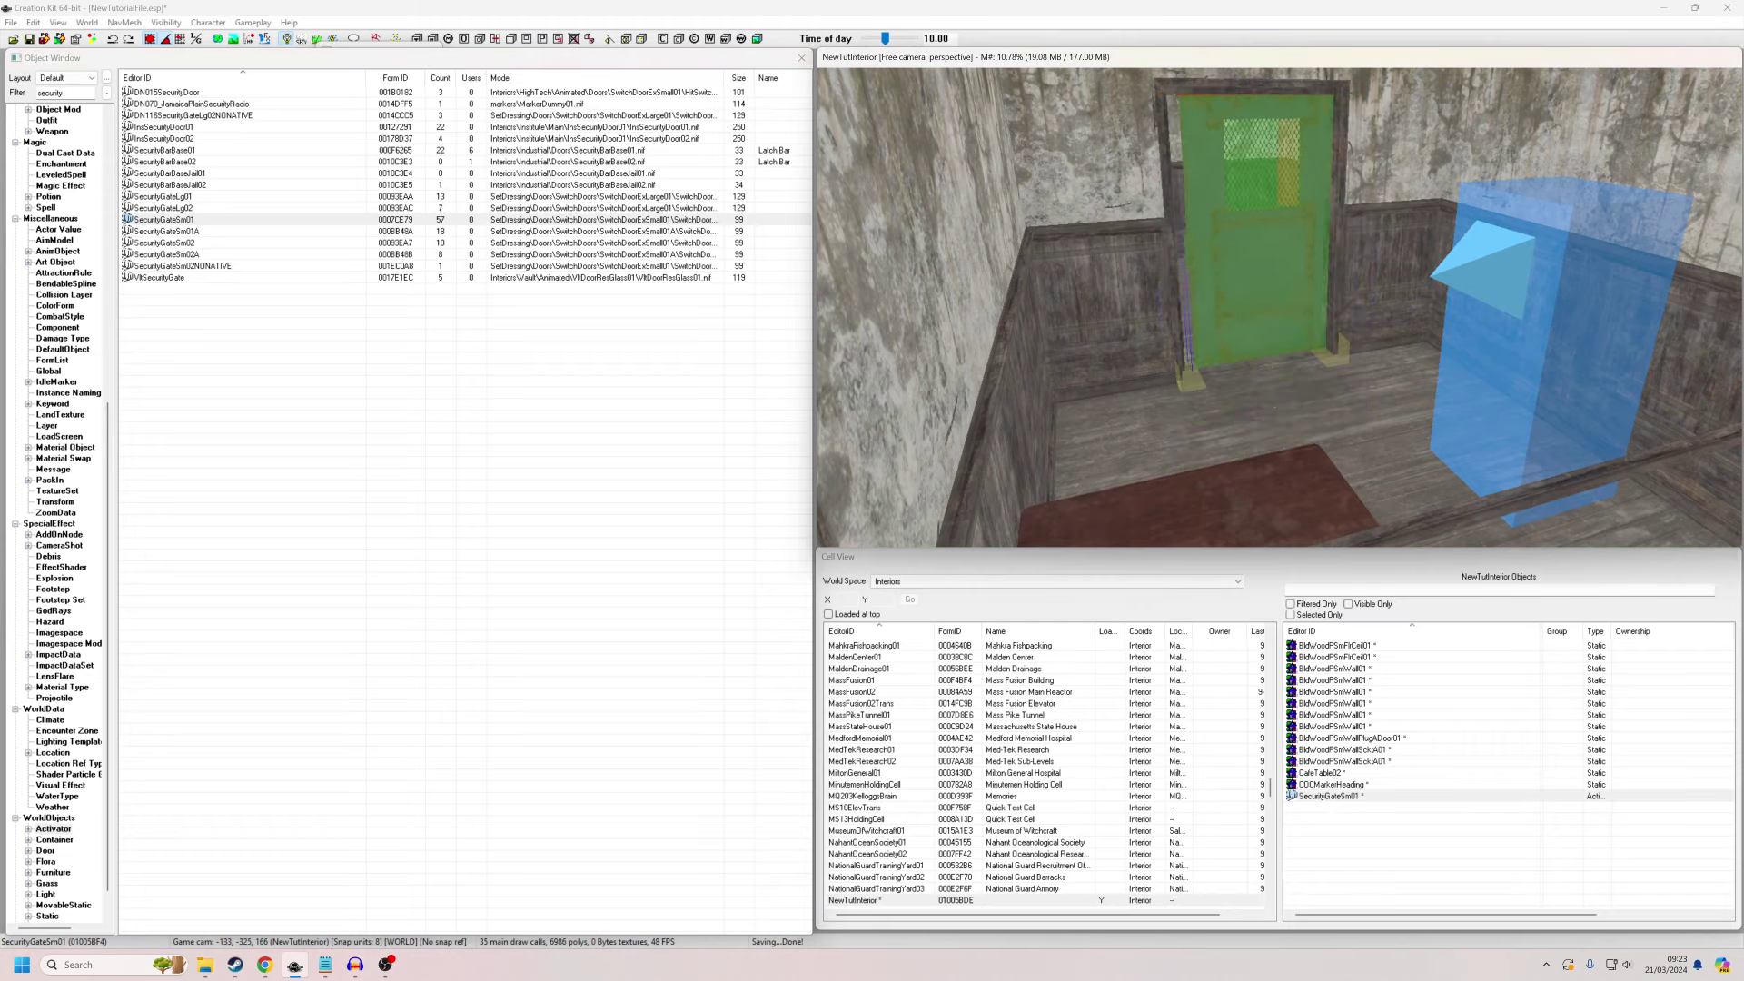
mouse_move(1293, 336)
middle_mouse_down("shift")
mouse_move(1214, 378)
mouse_move(1180, 327)
mouse_move(1279, 386)
mouse_move(1284, 355)
middle_mouse_up("shift")
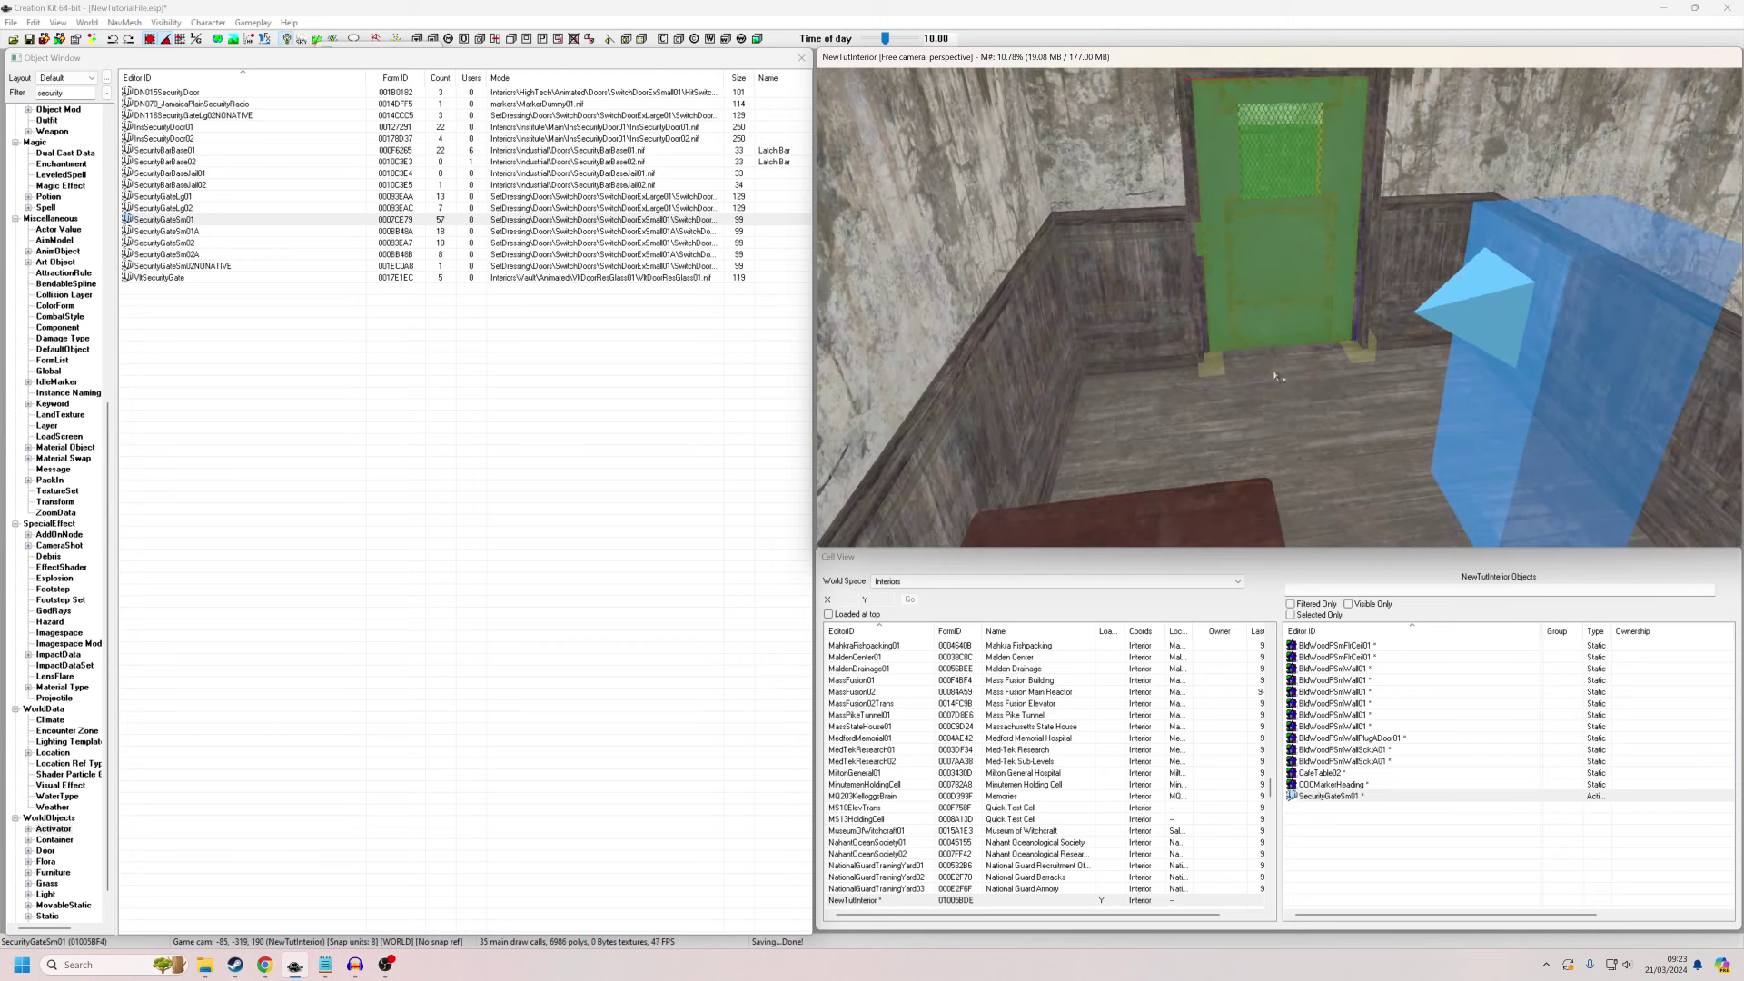
Filter the activators by "idcard" and place an IDCardReader01 on the wall beside the security door.
double_click(51, 93)
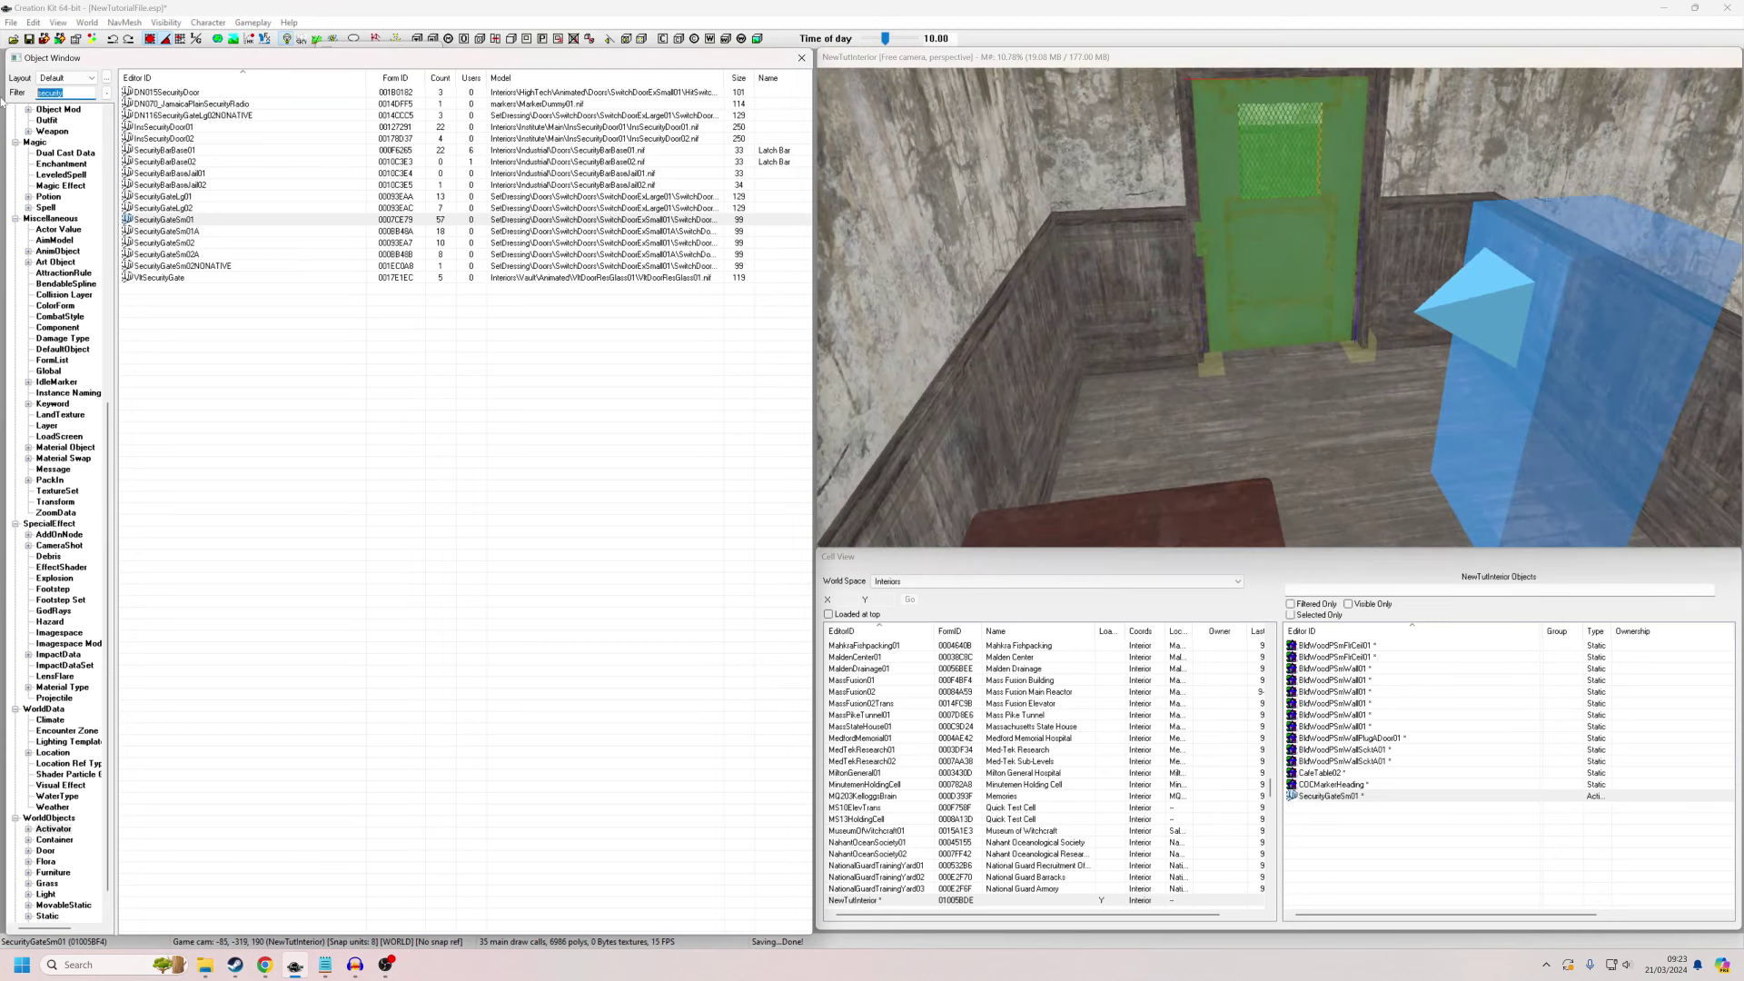
type("idcard")
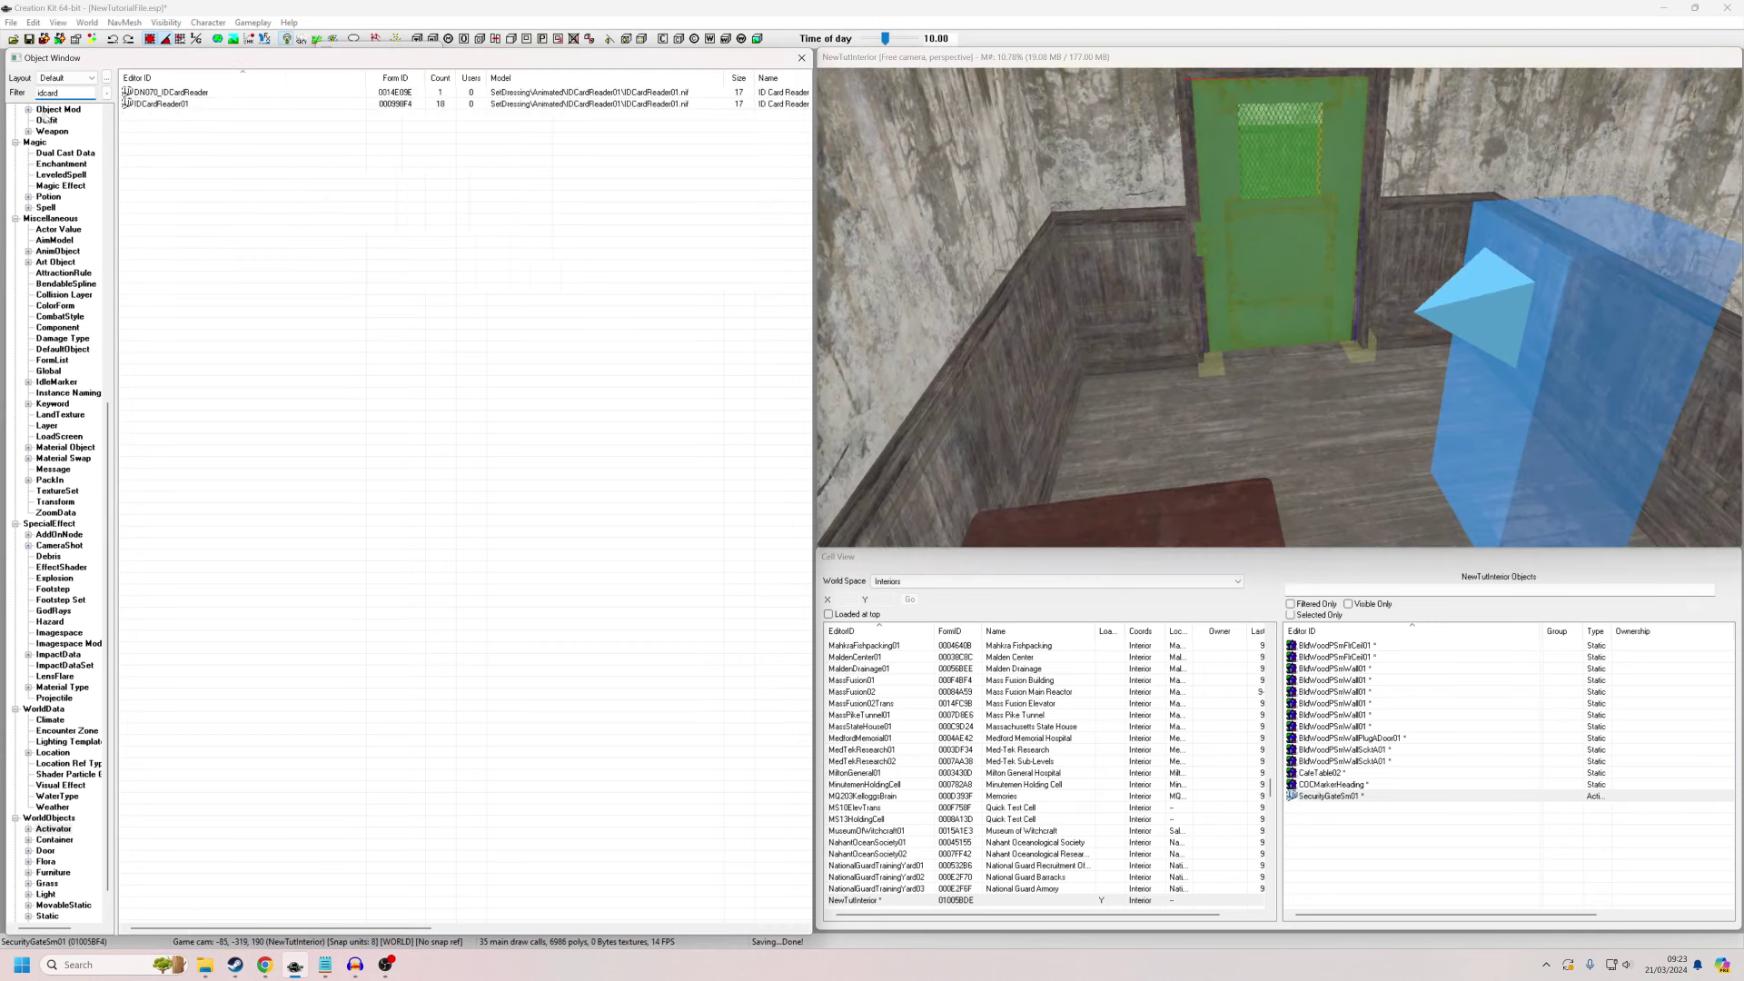
left_click_drag(159, 104, 1173, 258)
middle_click_drag(1174, 258, 1212, 373)
scroll(1108, 493, "up", 5)
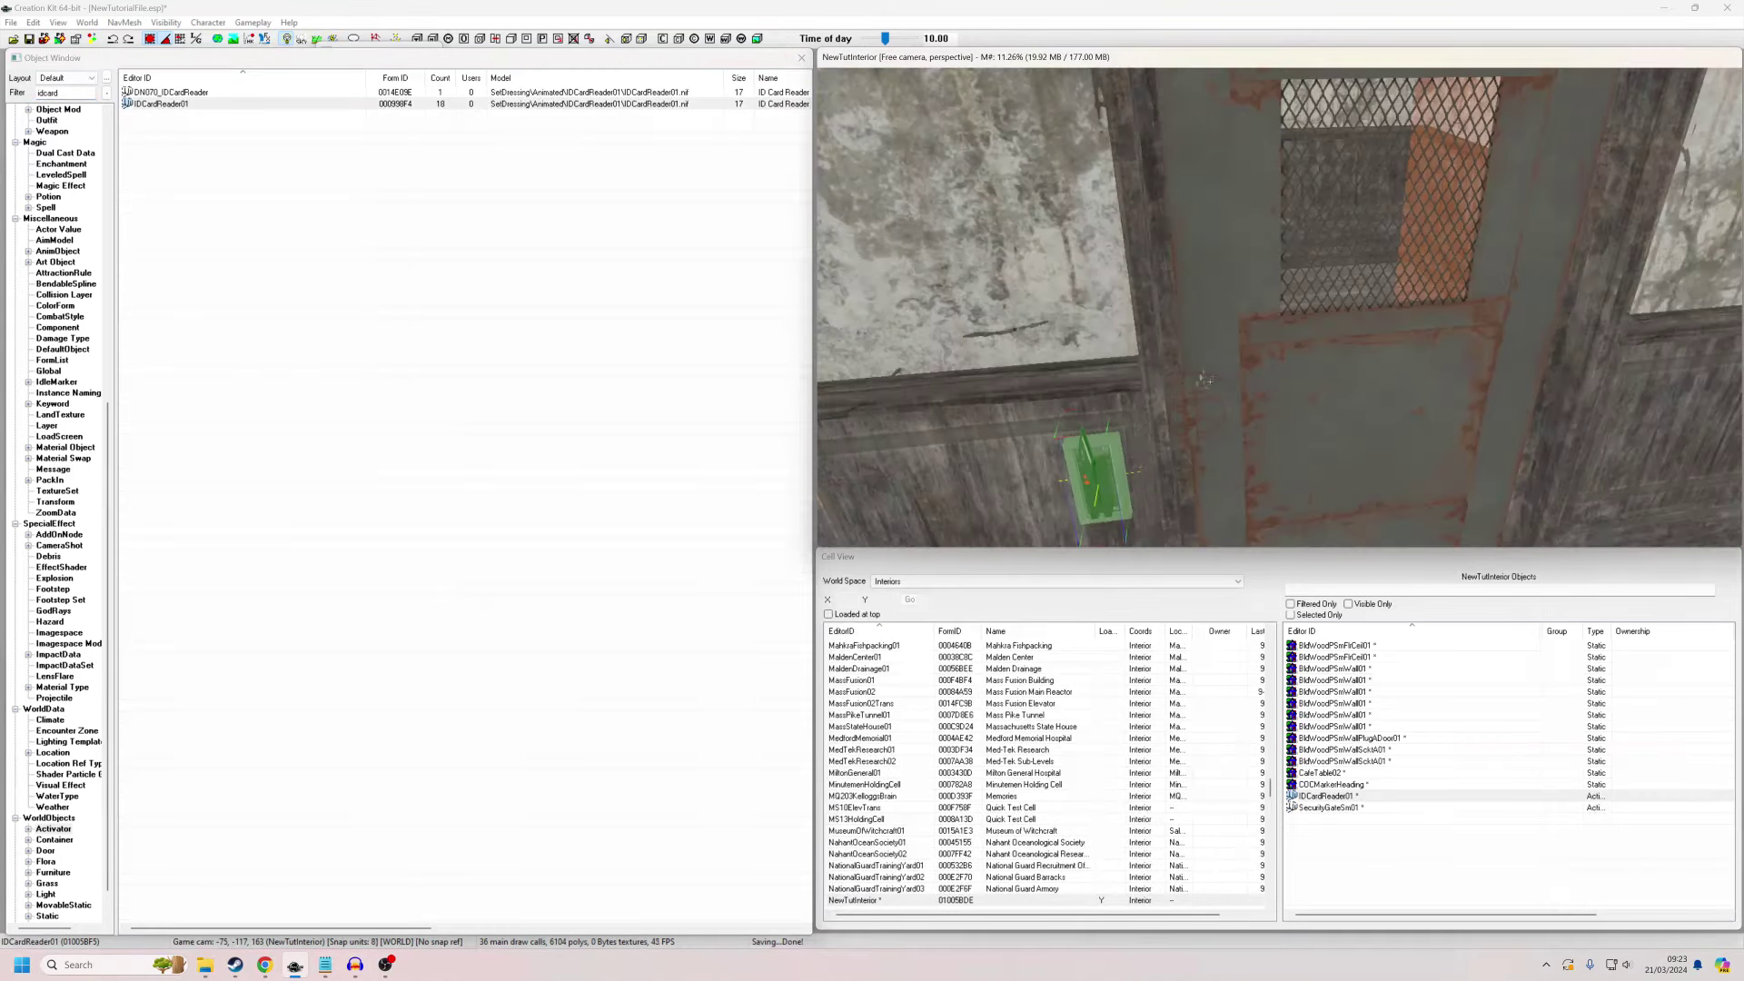
Raise the ID card reader onto the plaster above the wood panelling, next to the door frame.
left_click_drag(1109, 493, 1091, 302)
mouse_move(1138, 311)
middle_mouse_down("shift")
mouse_move(1344, 300)
mouse_move(1071, 290)
mouse_move(1249, 306)
mouse_move(1209, 305)
middle_mouse_up("shift")
scroll(1125, 290, "down", 4)
left_click(277, 171)
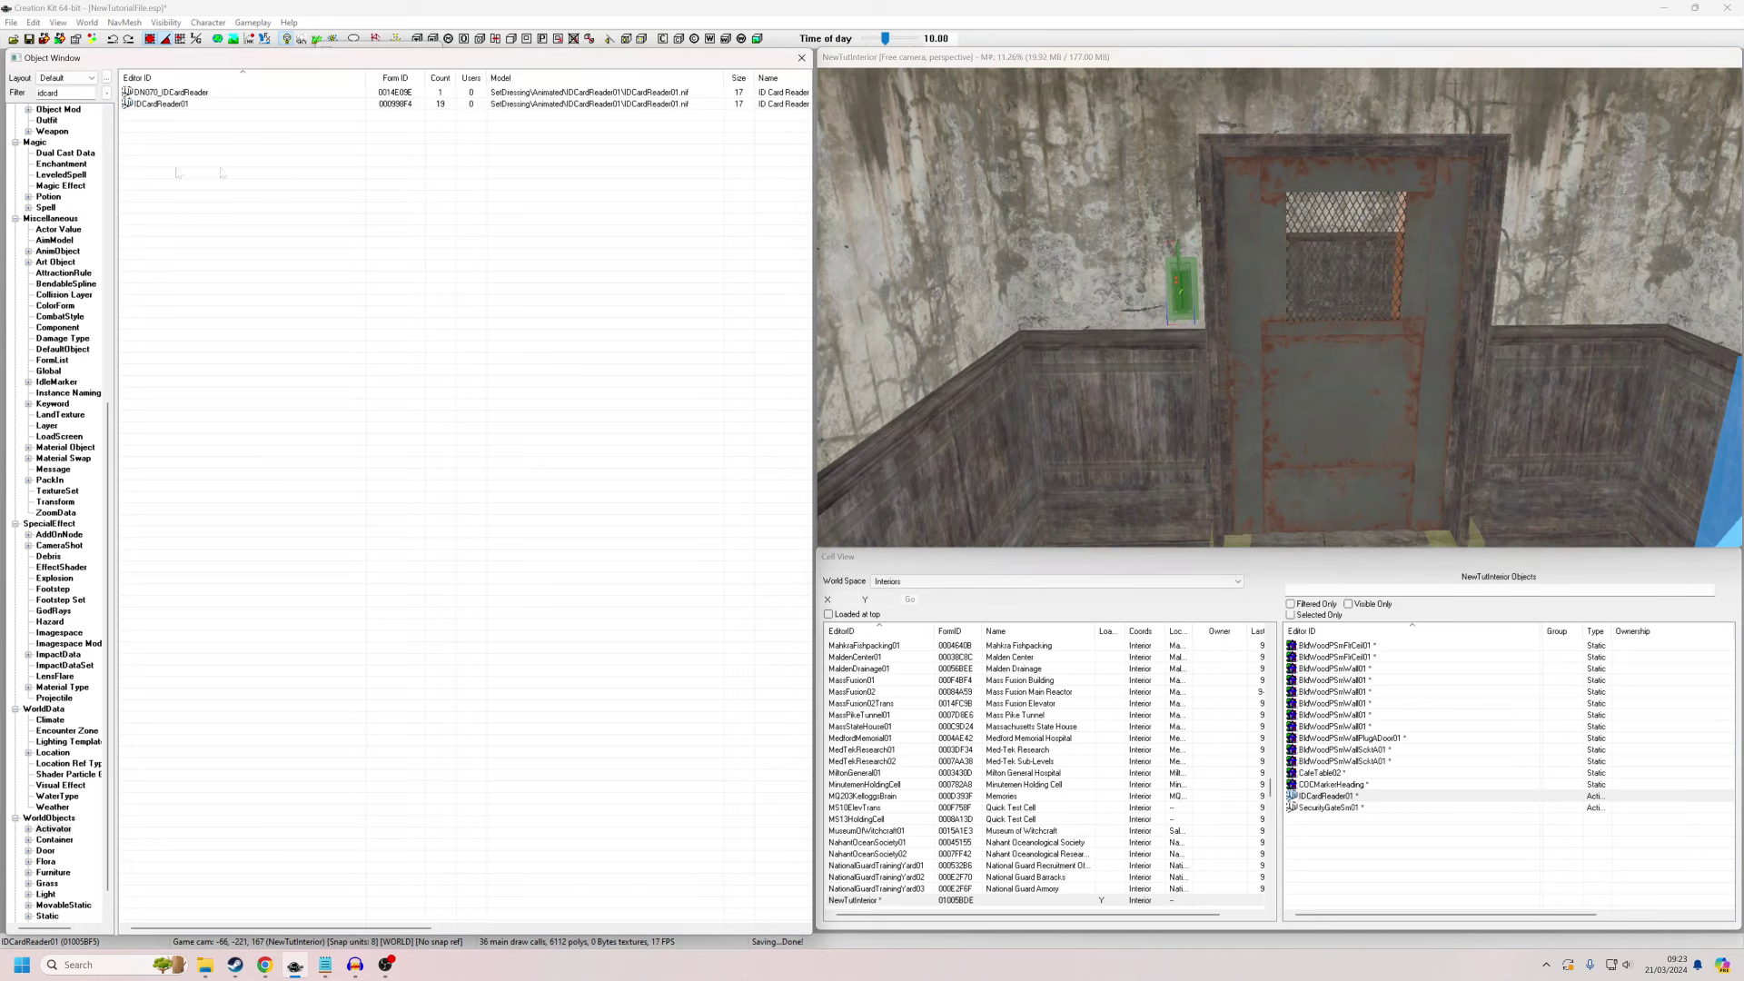
List the misc items filtered by "card" and open DN070_JanitorIDCard for editing.
left_click(78, 154)
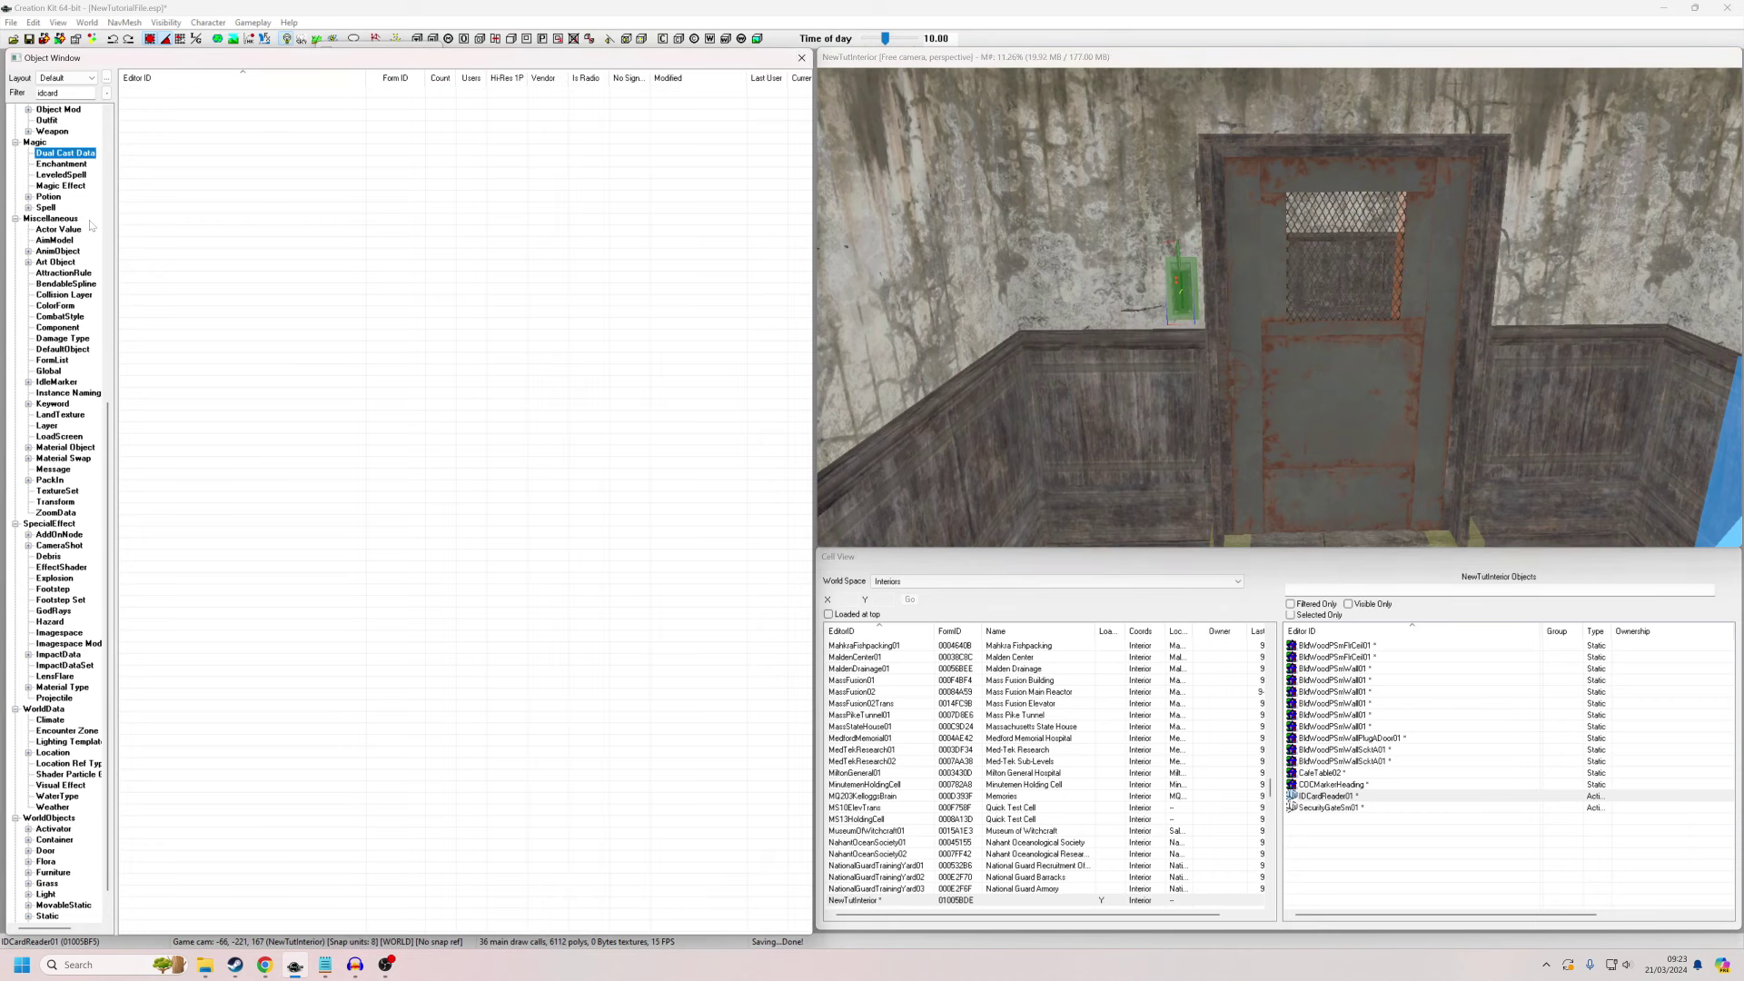
type("mi")
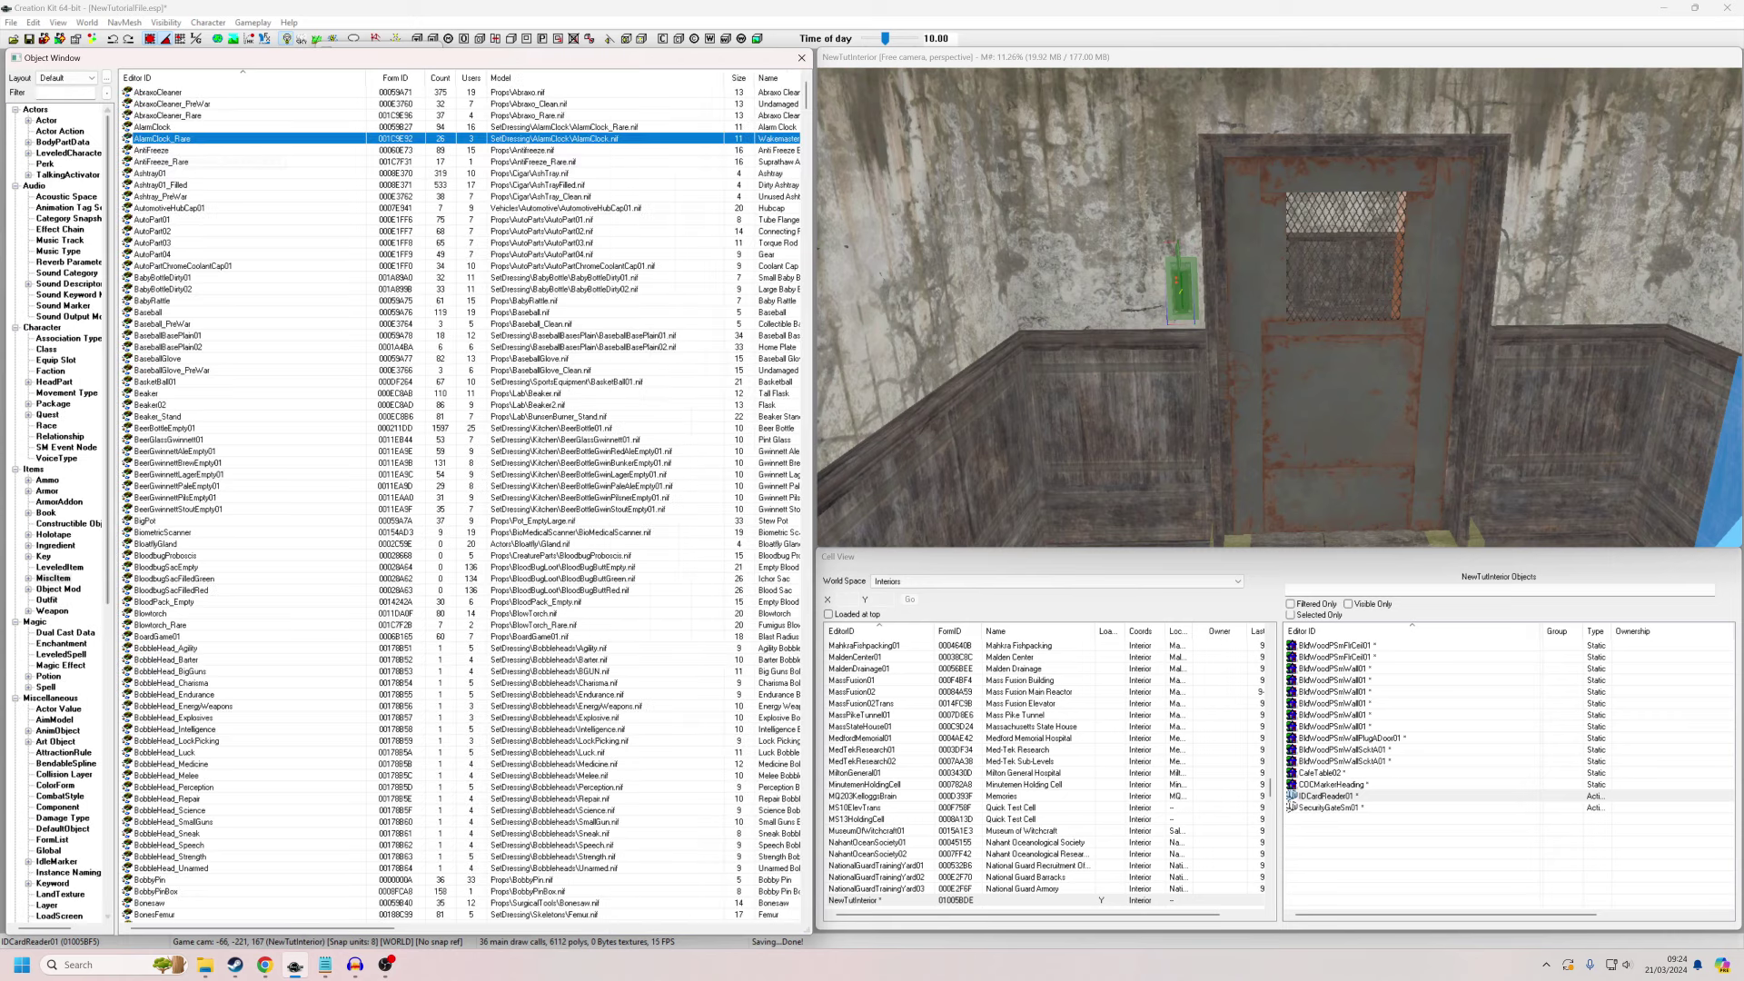
left_click(61, 93)
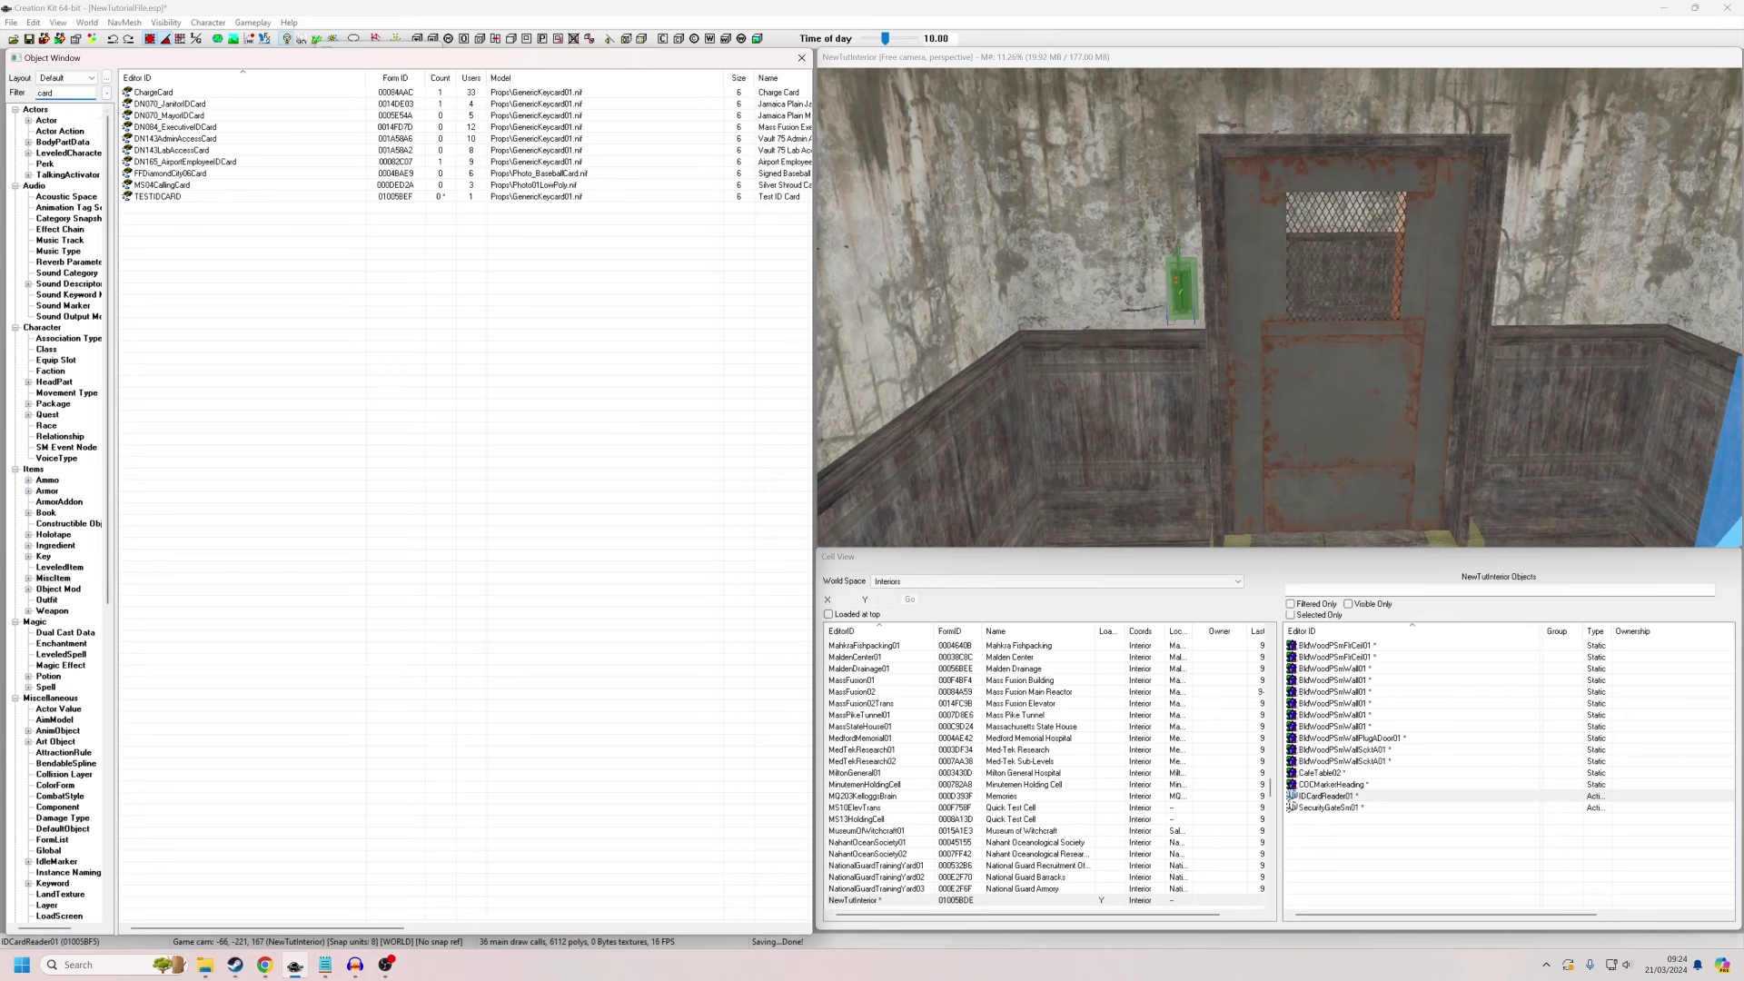
double_click(173, 103)
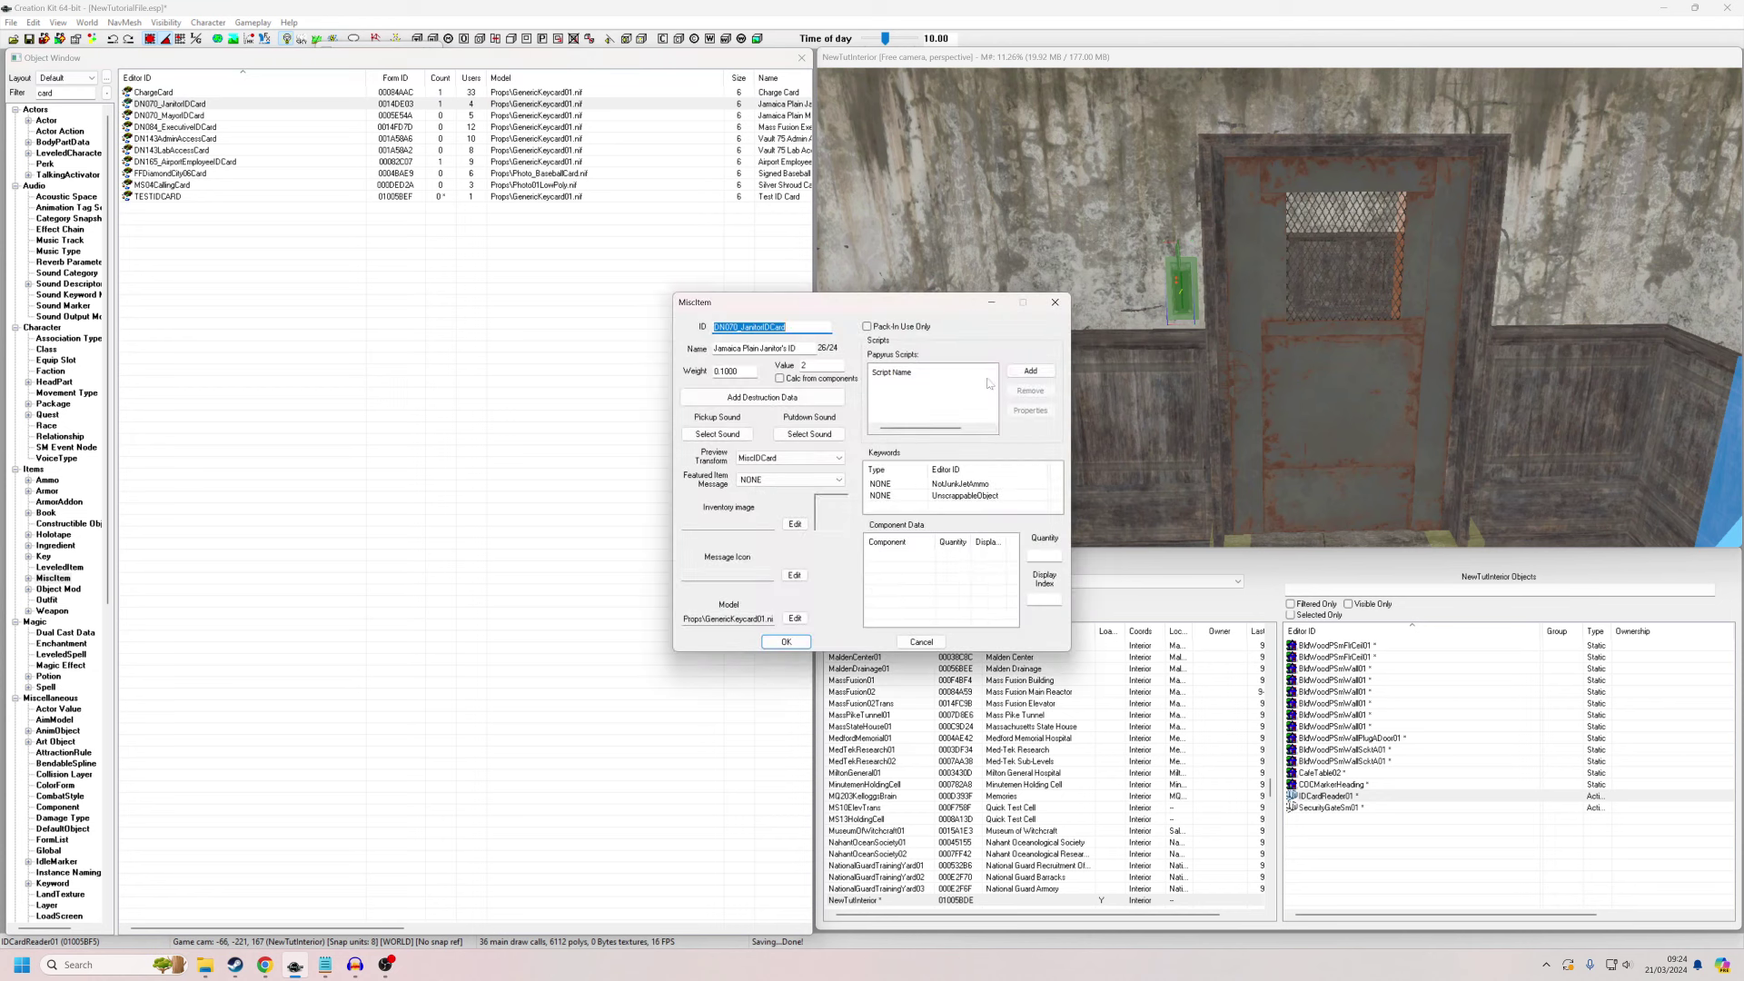
Change the card's ID to TutIDCard and its name to "Tutorial ID Card".
type("TutIDCa")
key("Tab")
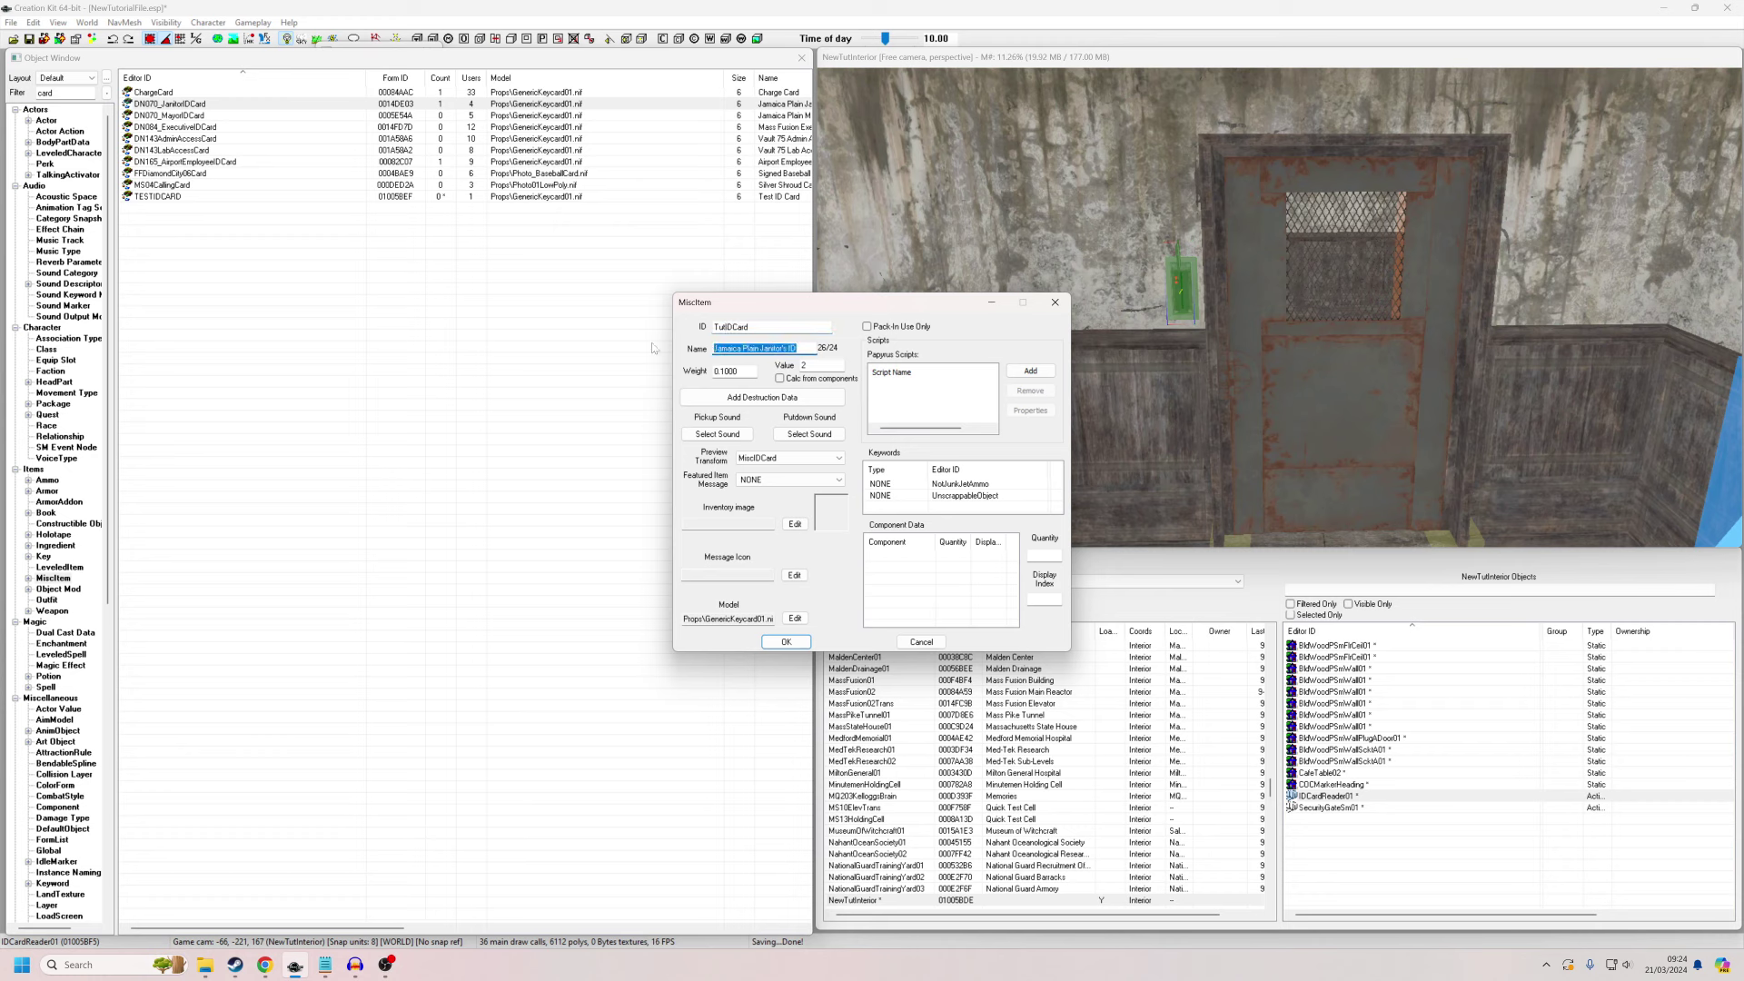
type("Tutorial ID Card")
key("shift+Tab")
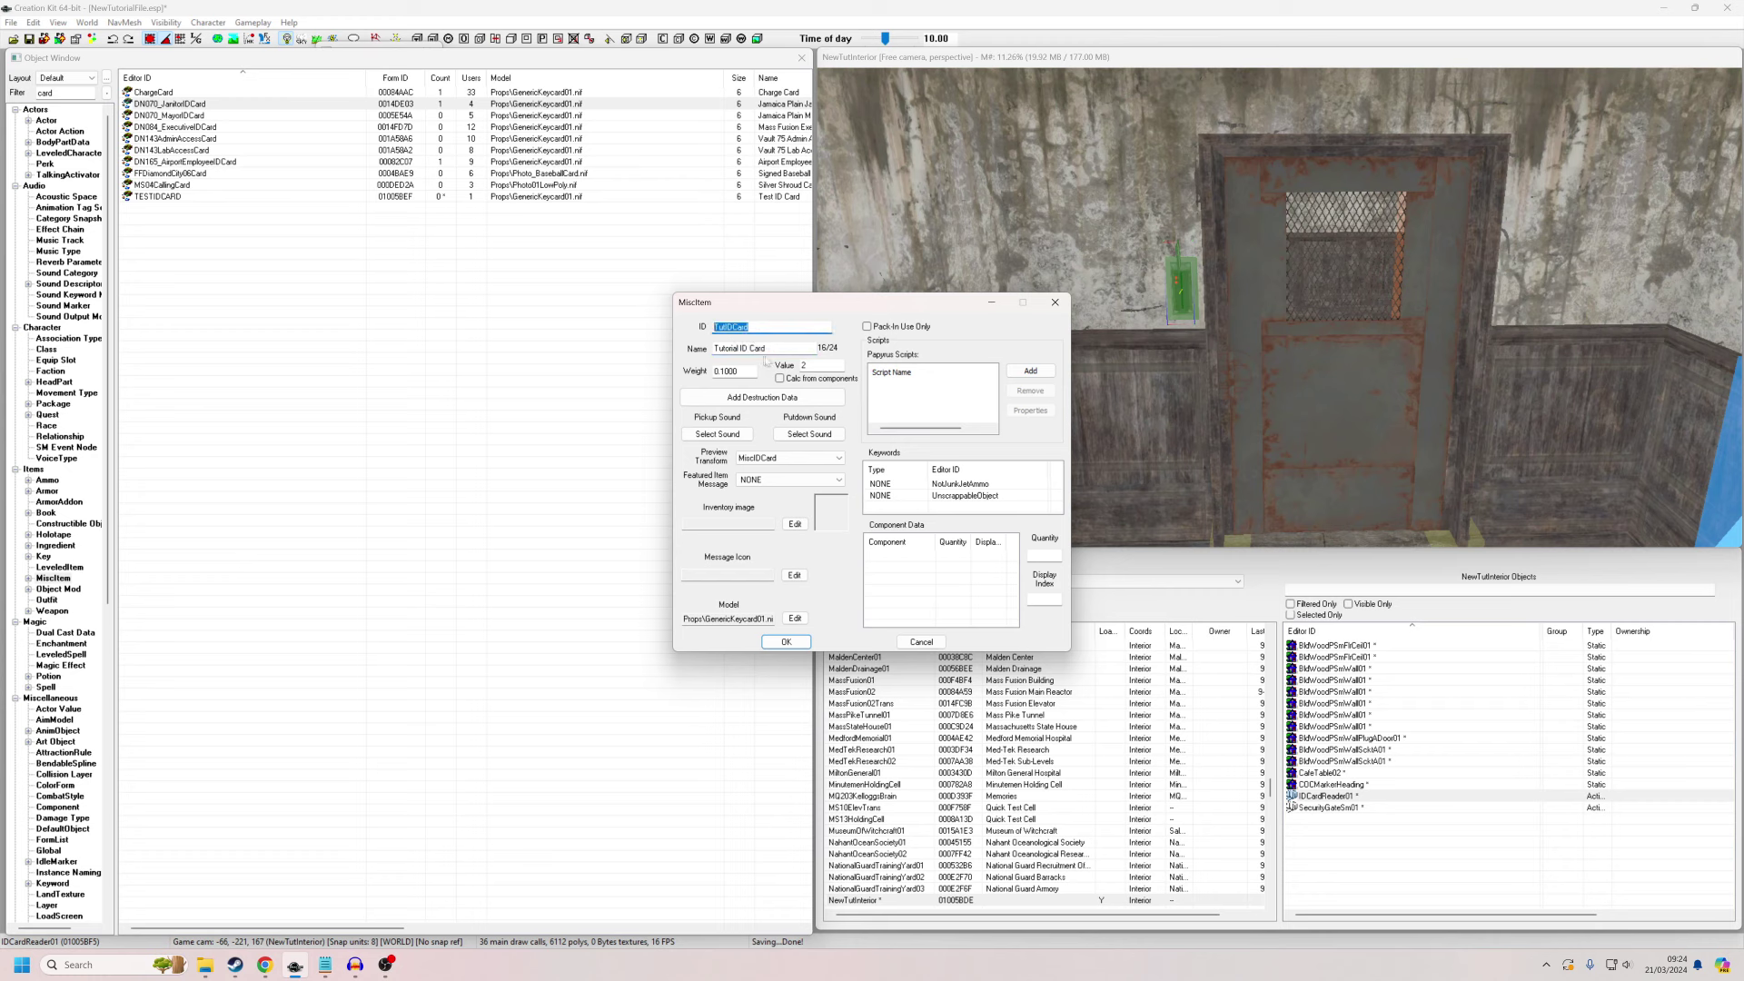
key("Tab")
Check the card's keywords, create it as a new form, and save the plugin.
left_click(967, 484)
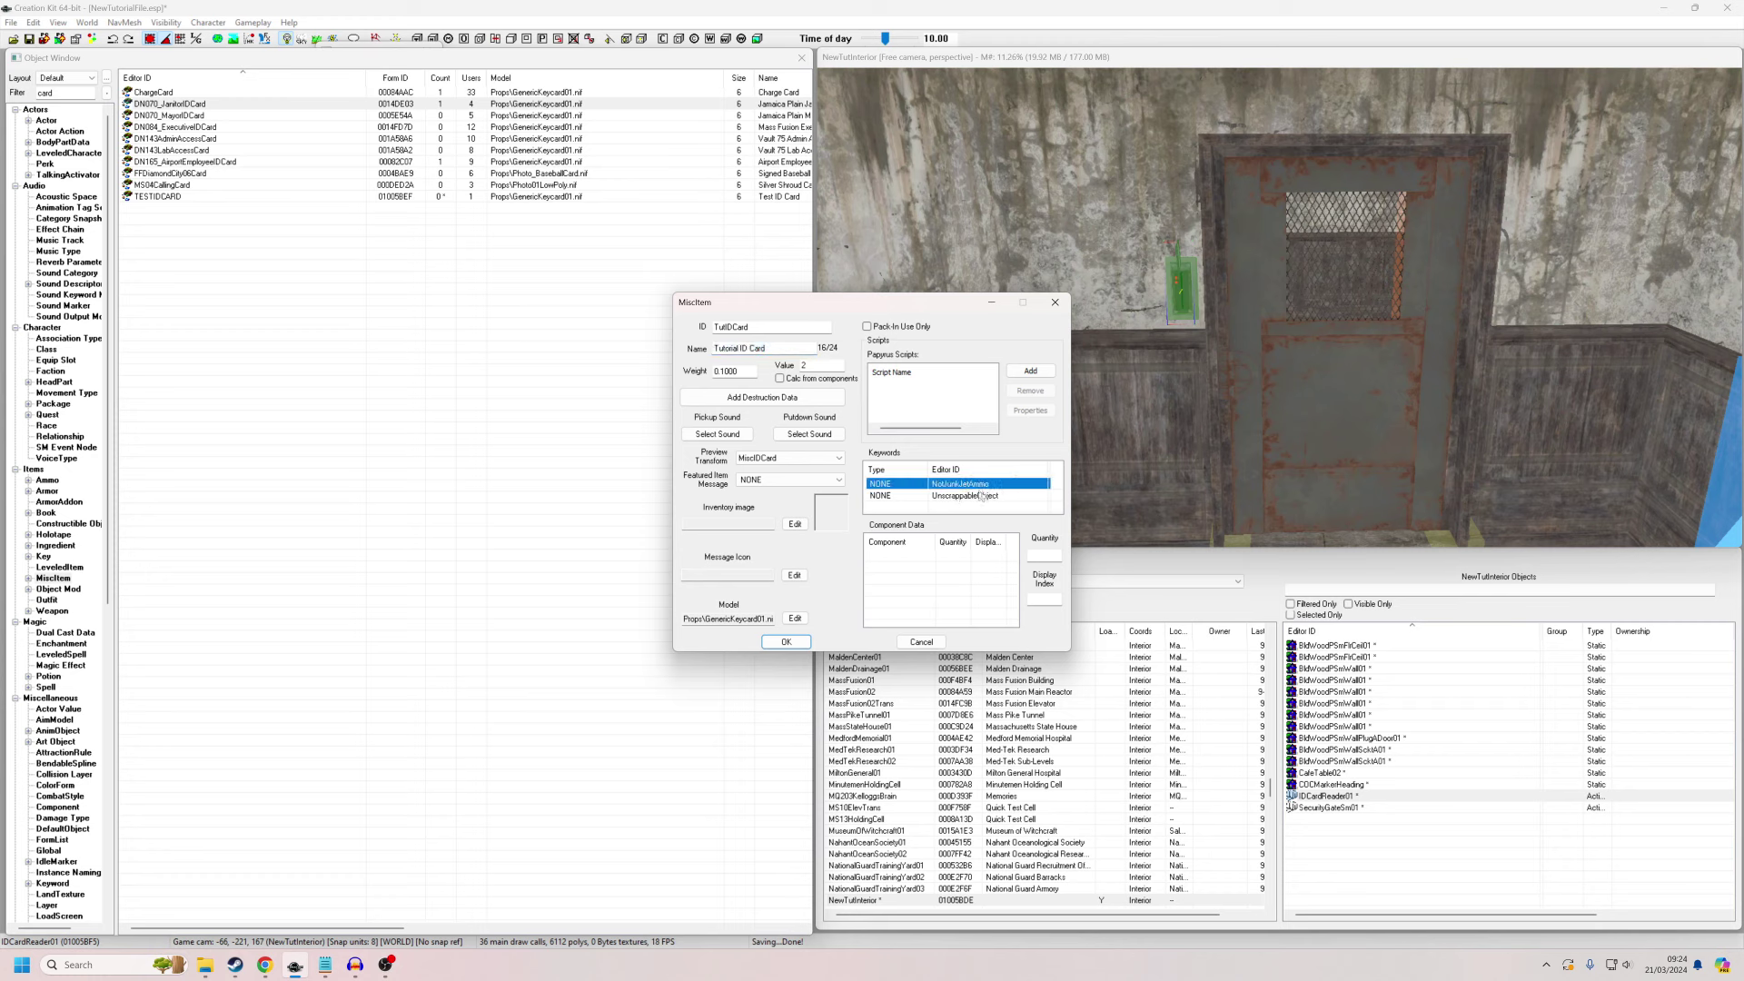
left_click(881, 497)
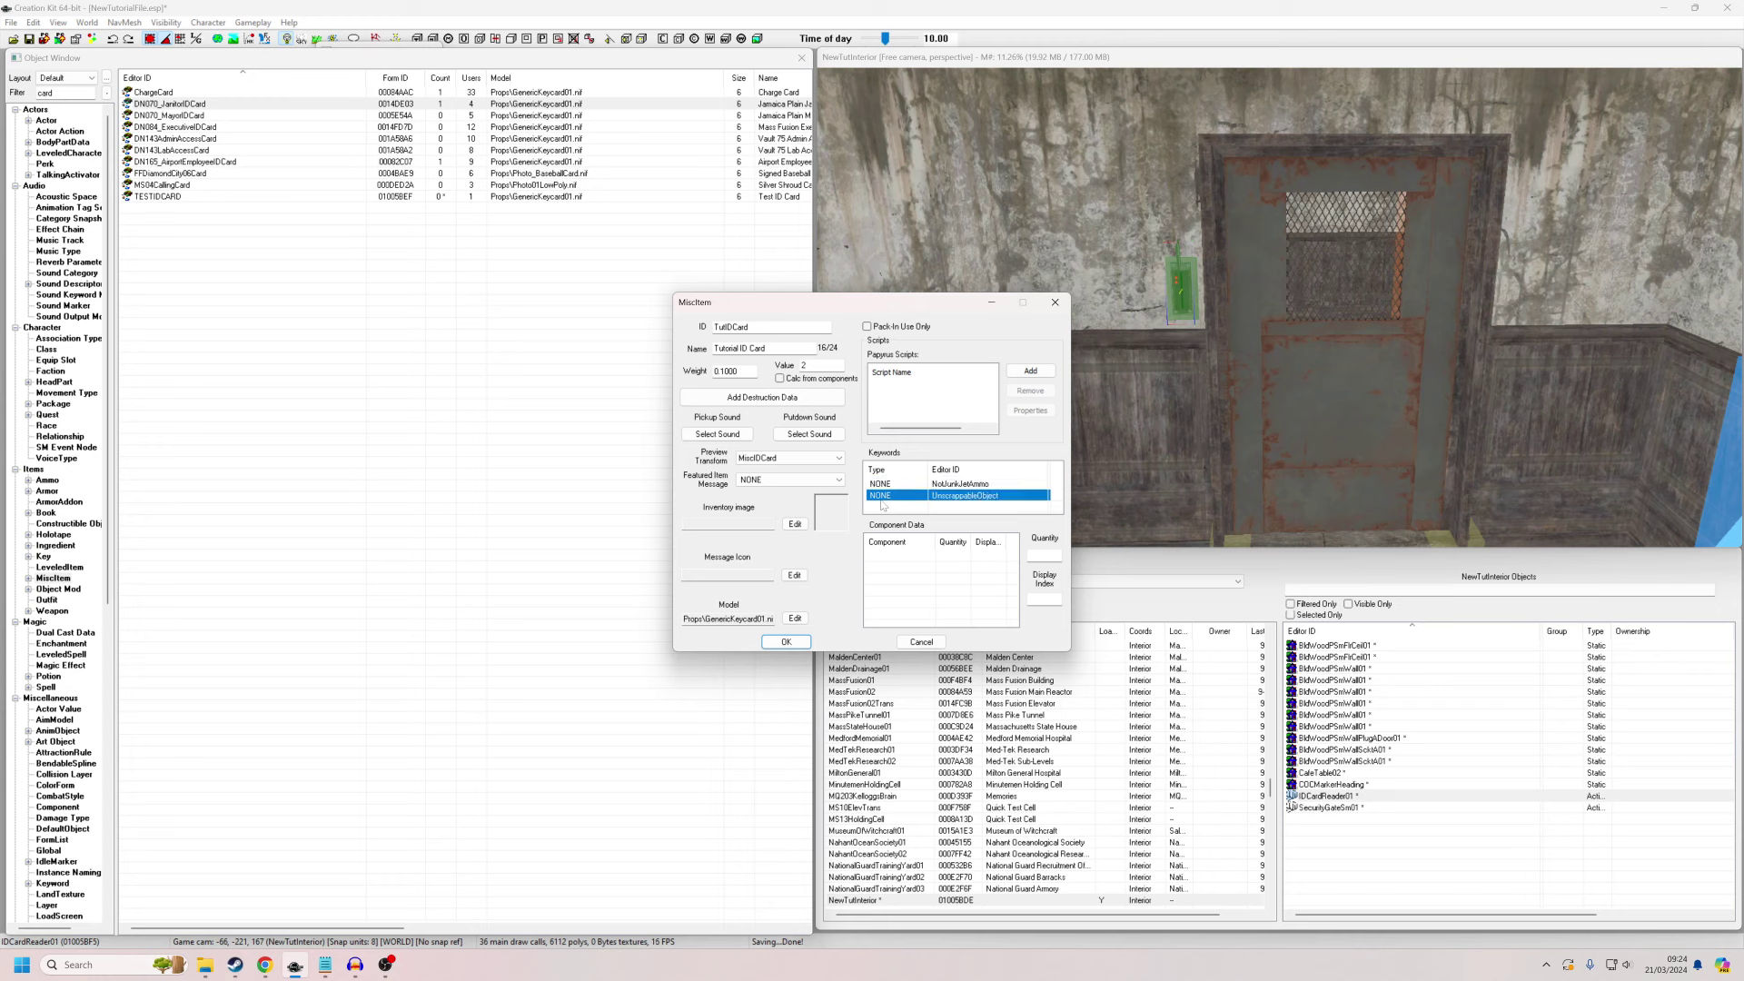
left_click(786, 642)
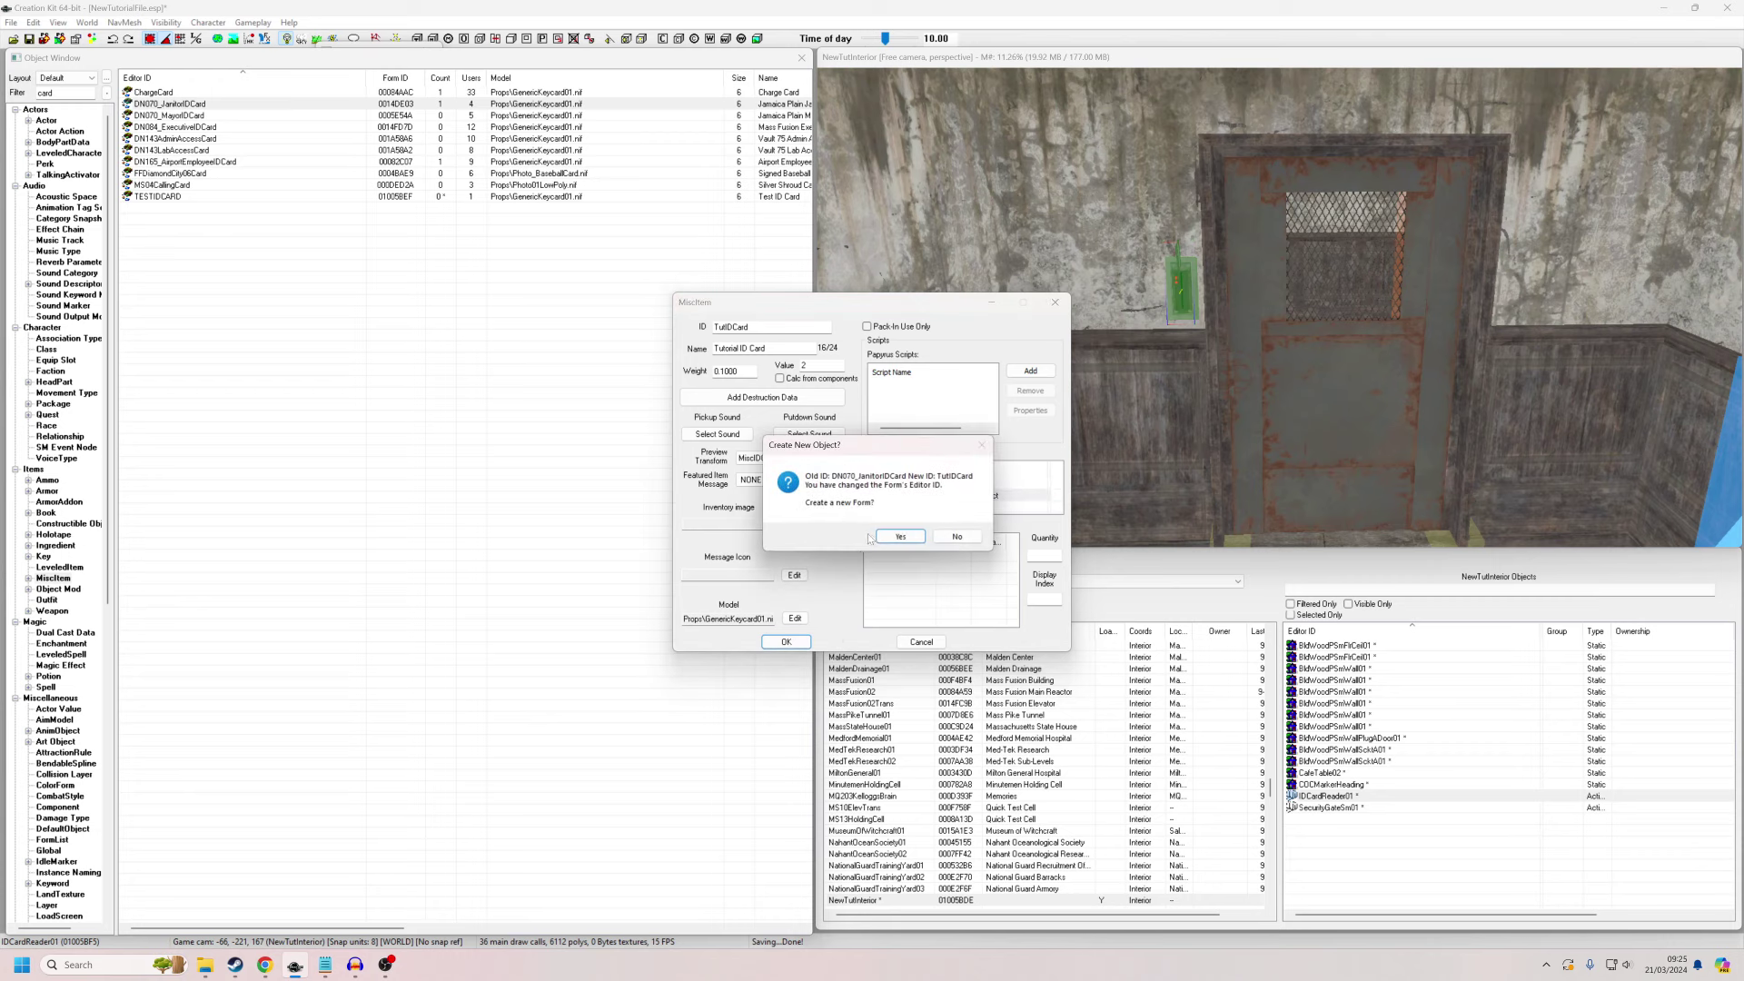
left_click(894, 542)
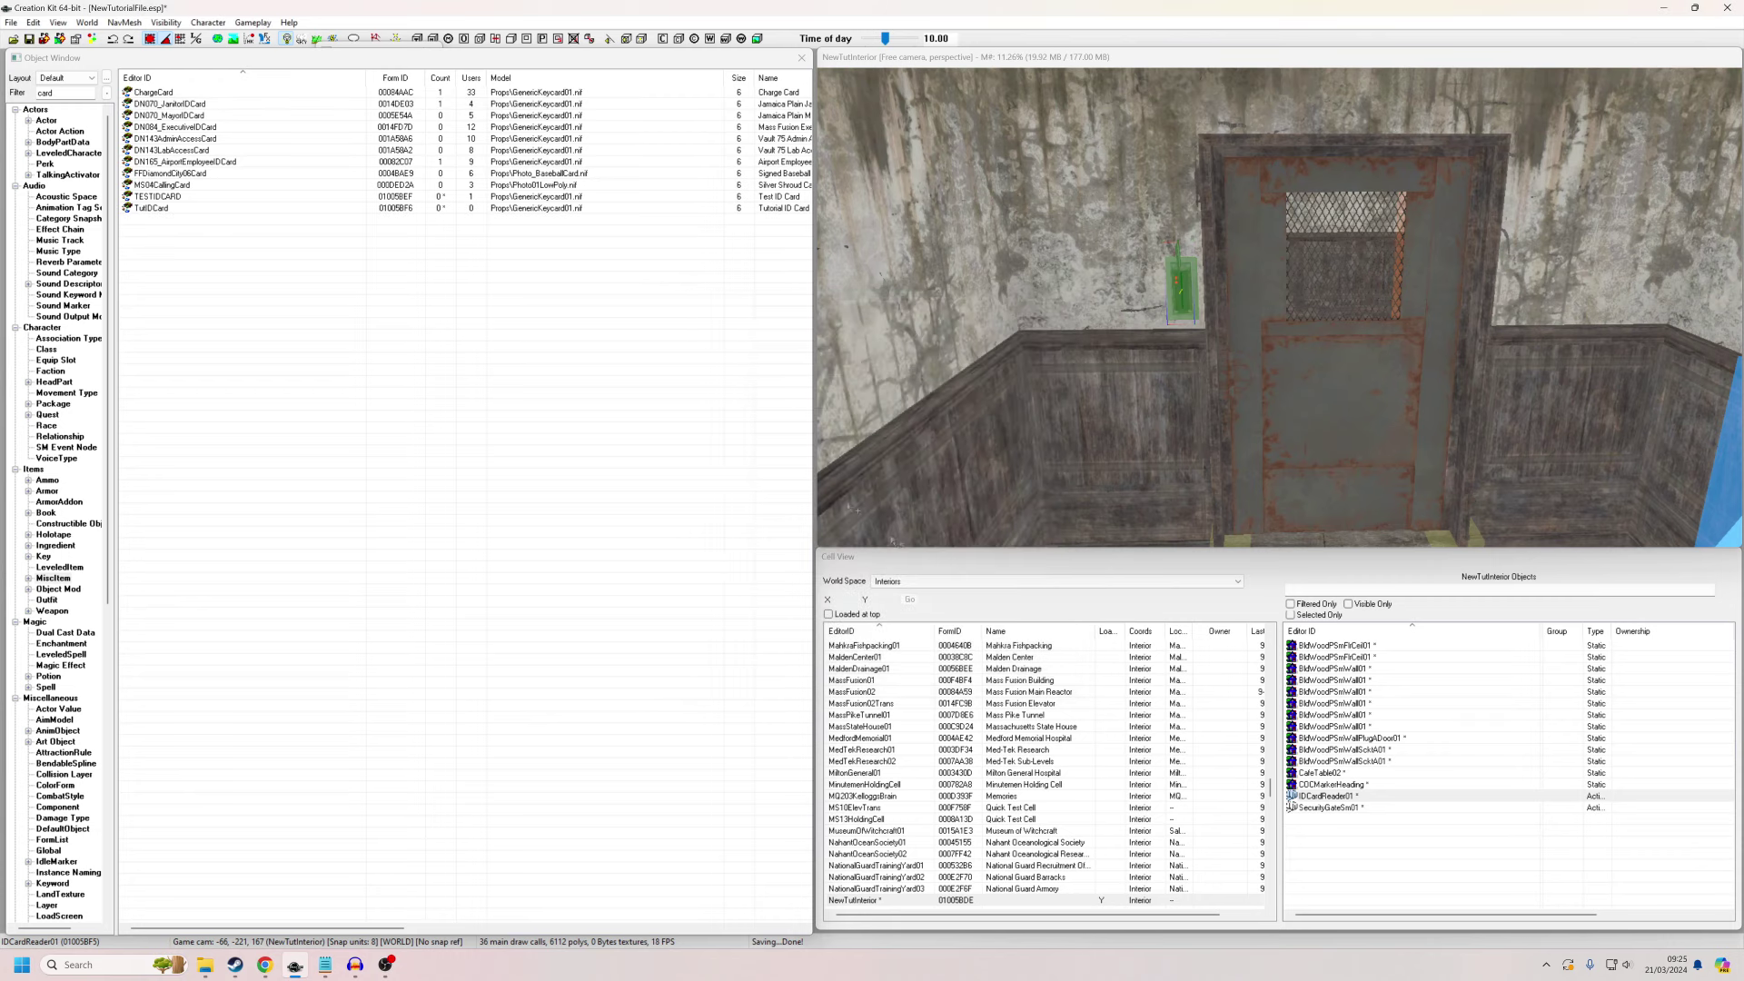
left_click(29, 41)
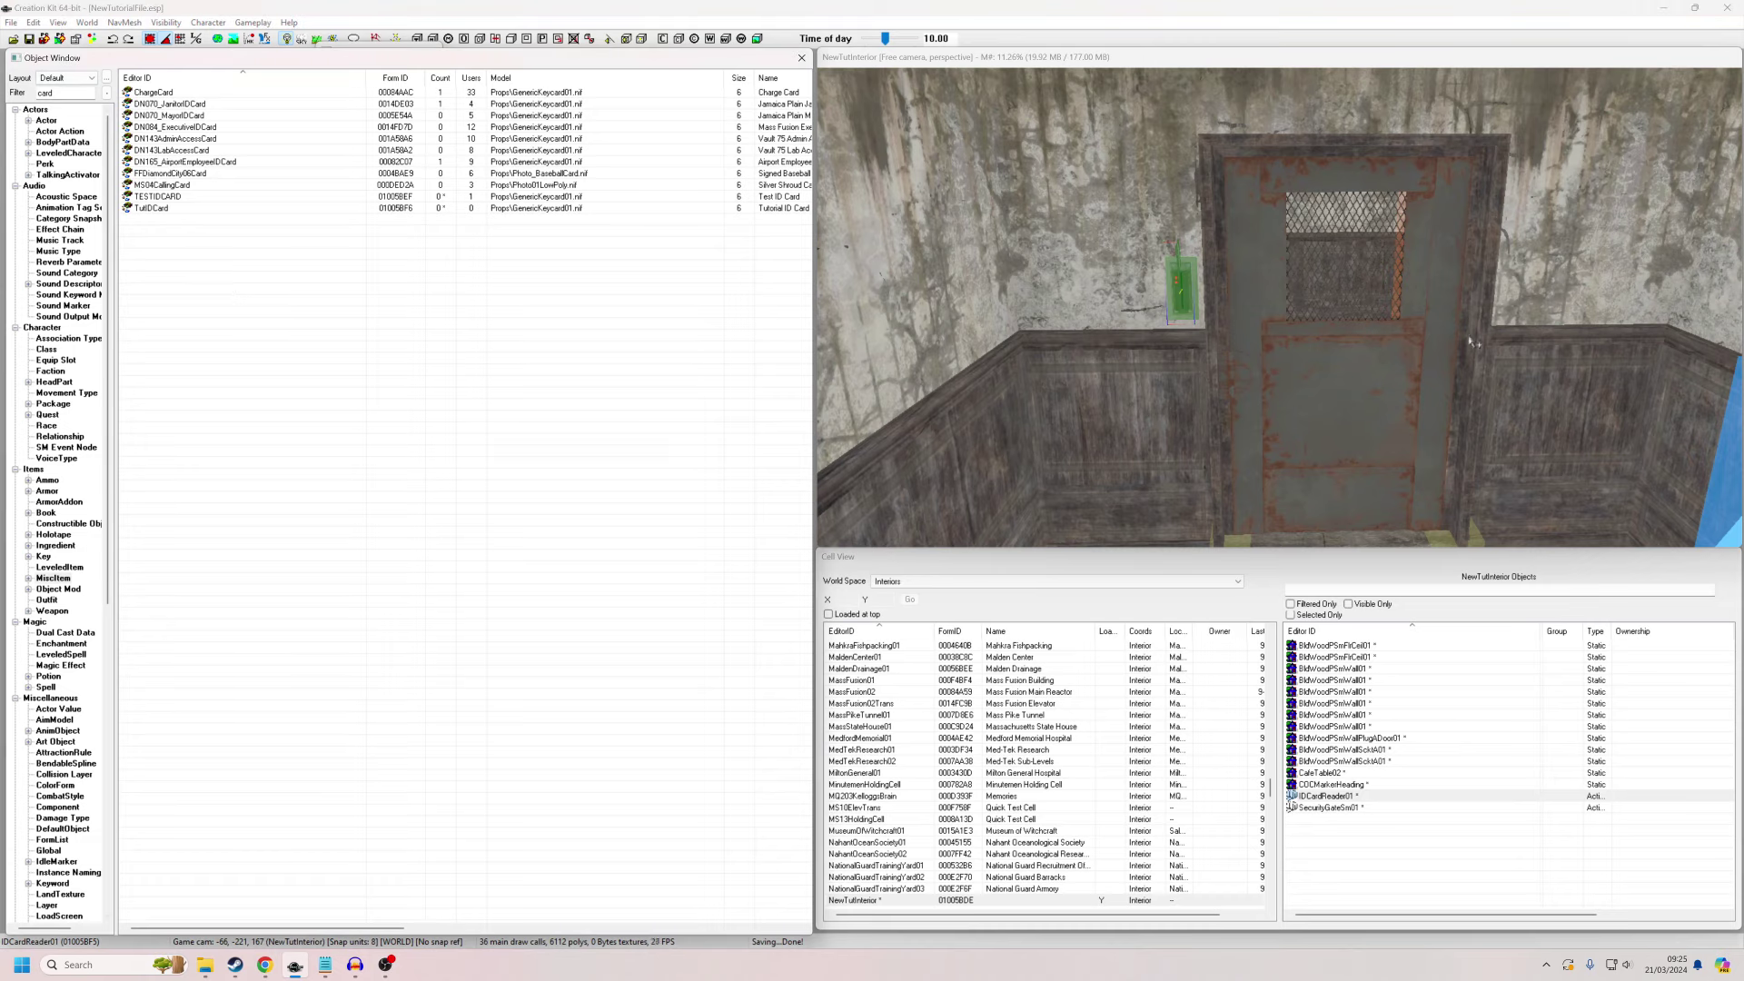
Place the TutIDCard item on the red table in the corner of the room.
left_click(1375, 398)
scroll(1376, 397, "down", 5)
middle_click_drag(1325, 398, 1210, 461, "shift")
scroll(1210, 461, "up", 3)
middle_click_drag(1135, 318, 1238, 343)
scroll(1238, 342, "up", 3)
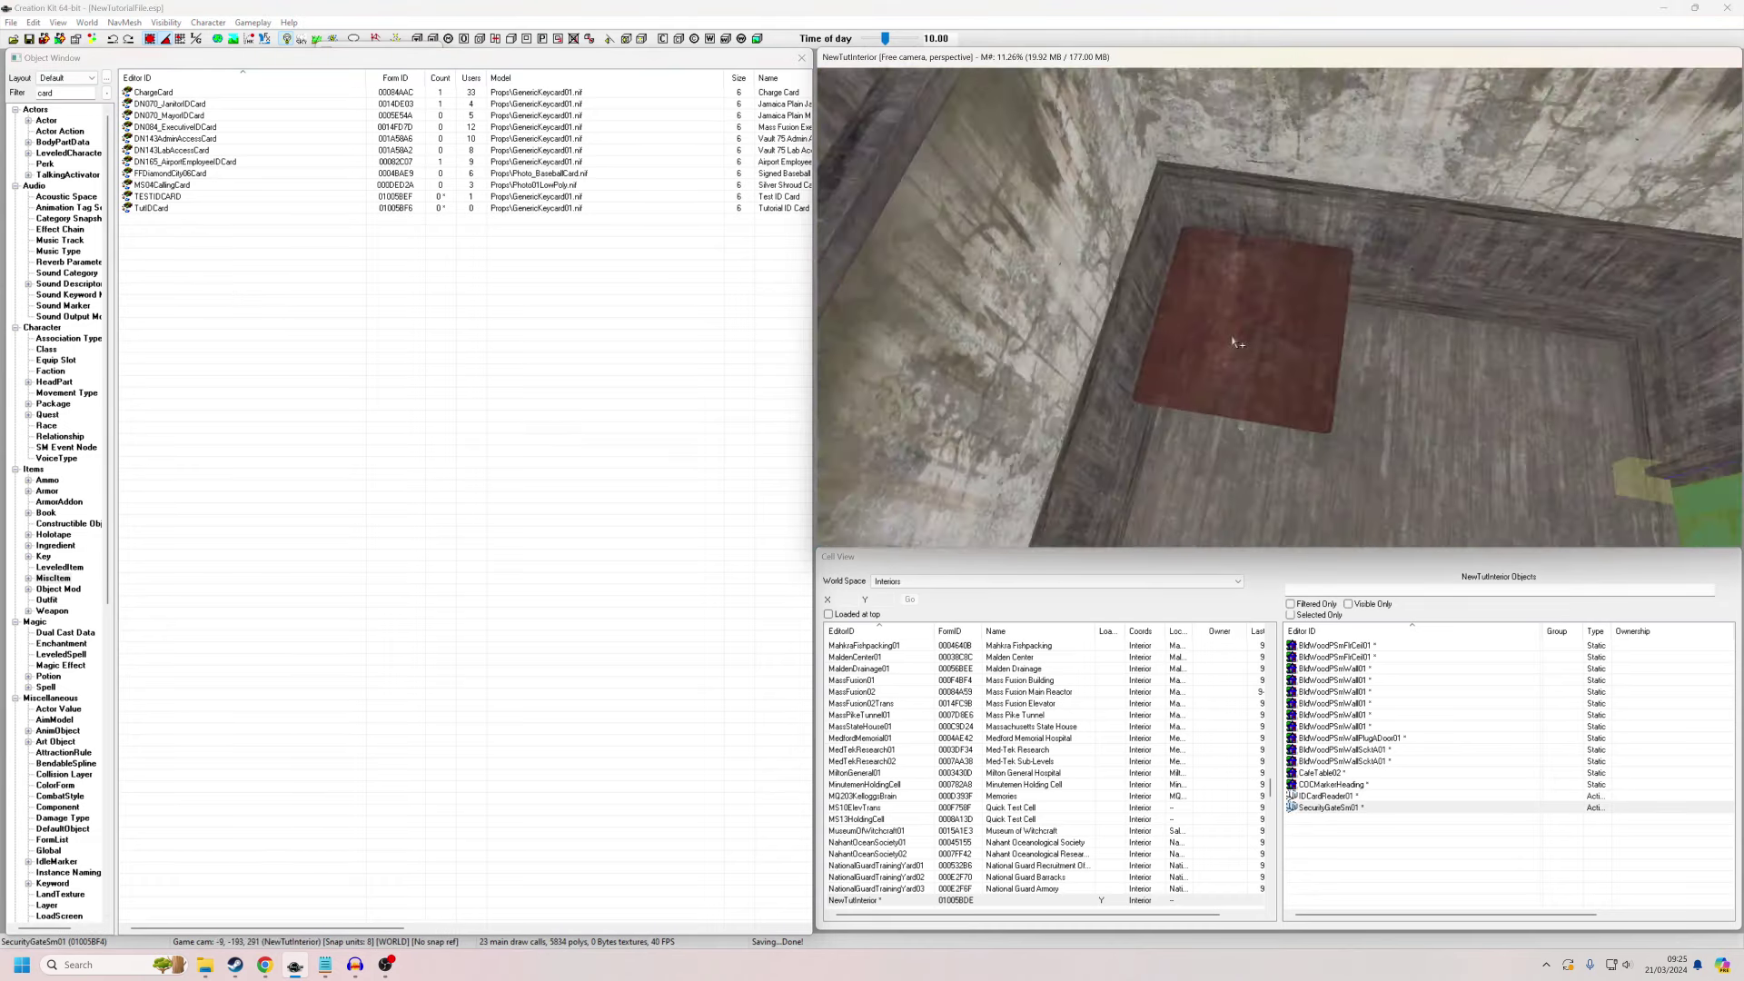
left_click_drag(147, 216, 1316, 359)
middle_click_drag(1317, 359, 1317, 360, "shift")
left_click_drag(1317, 359, 1291, 397)
Adjust the ID card's position so it rests on the tabletop near the table's edge.
scroll(1288, 374, "up", 4)
middle_click_drag(1288, 374, 1371, 406, "shift")
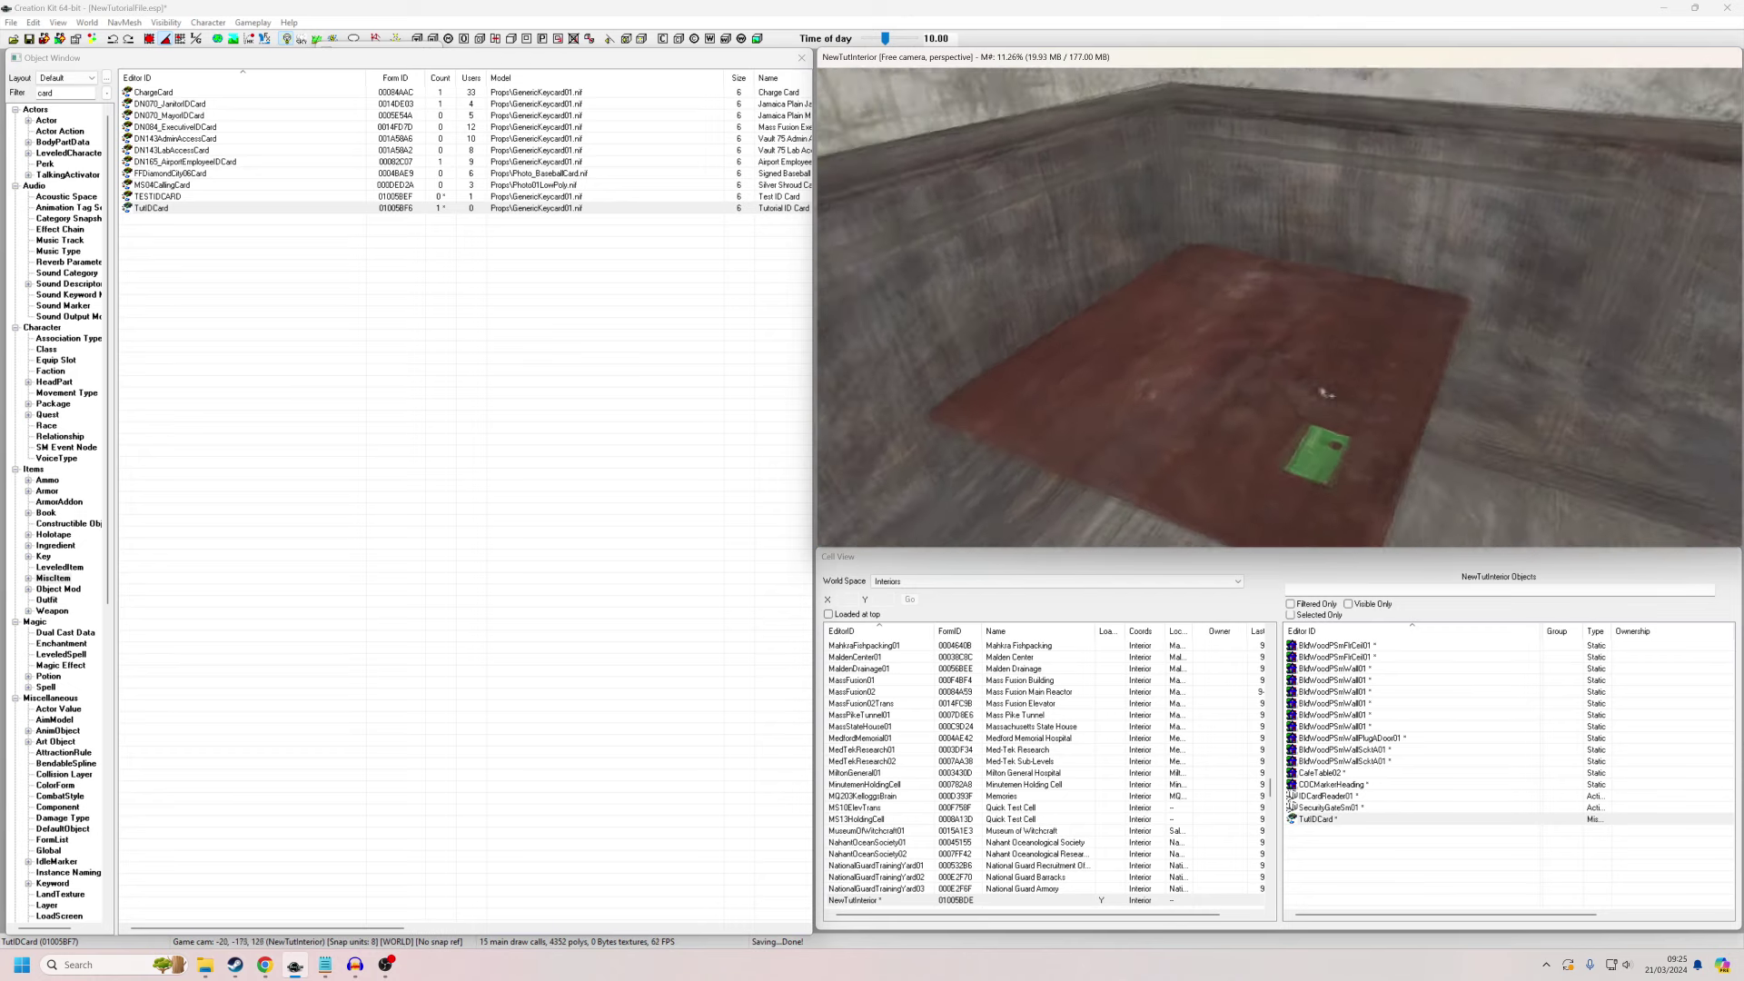
left_click_drag(1374, 406, 1372, 458)
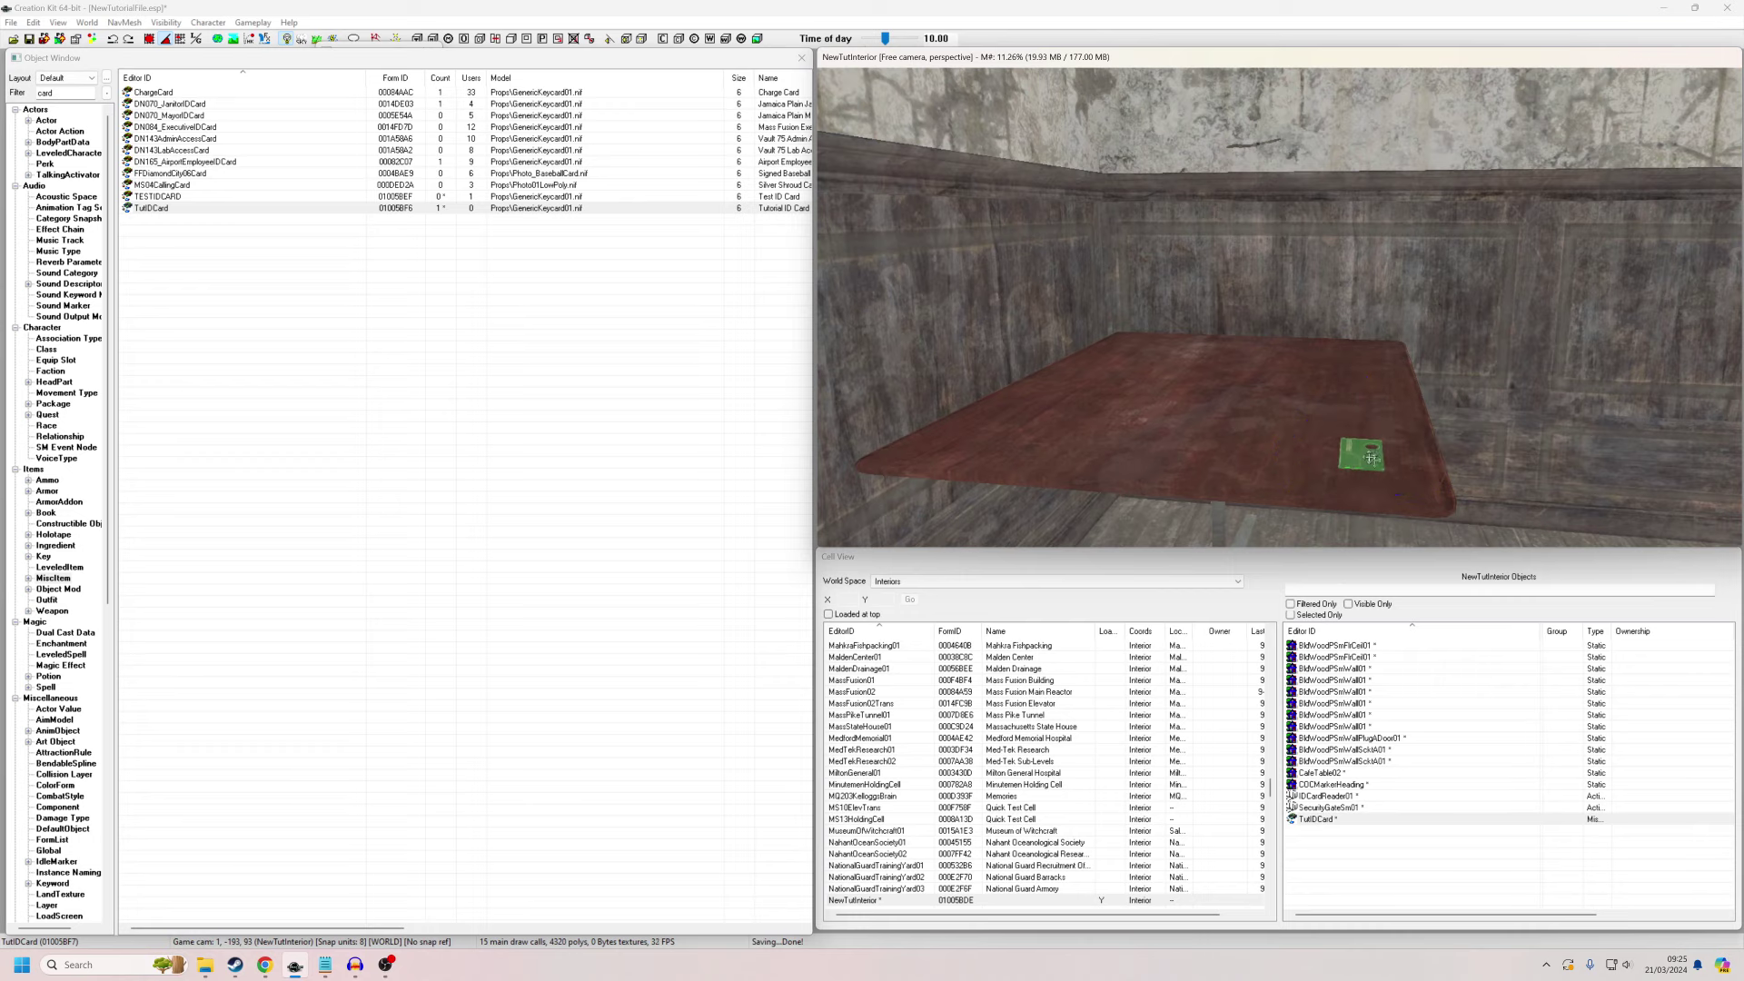
Open the reference settings of the ID card reader mounted on the wall beside the security door.
middle_click_drag(1373, 498, 1308, 366, "shift")
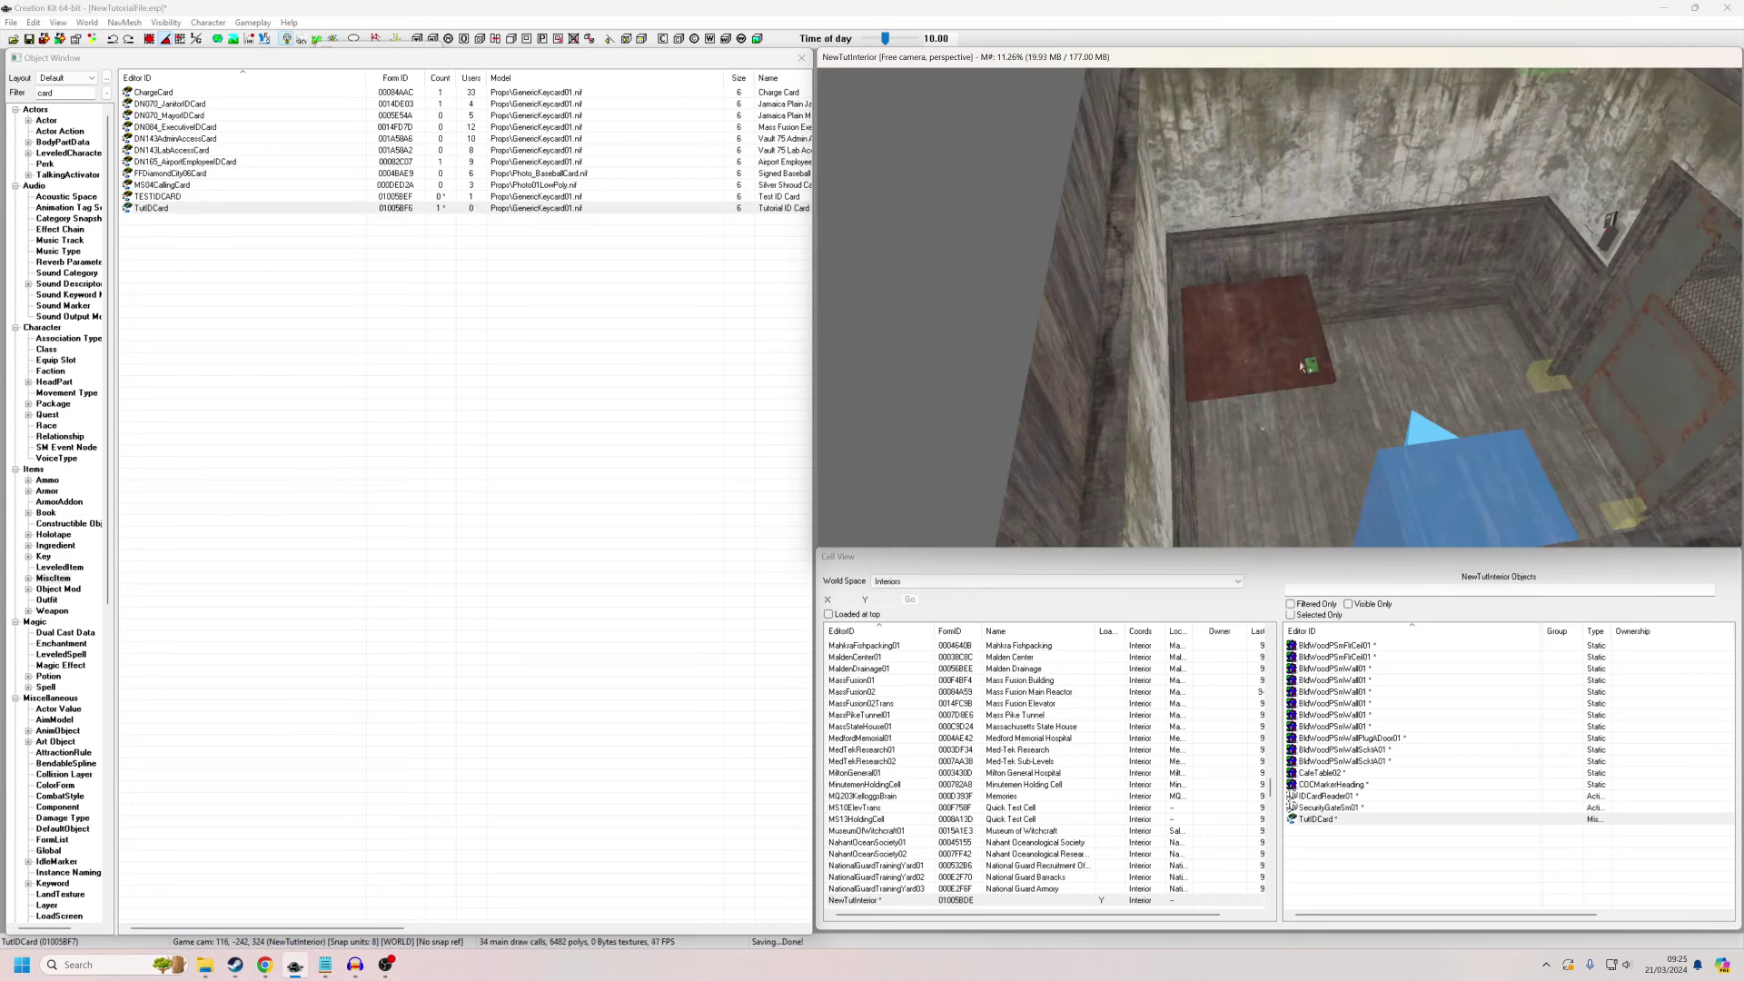
left_click(1624, 349)
middle_click_drag(1625, 350, 1349, 382, "shift")
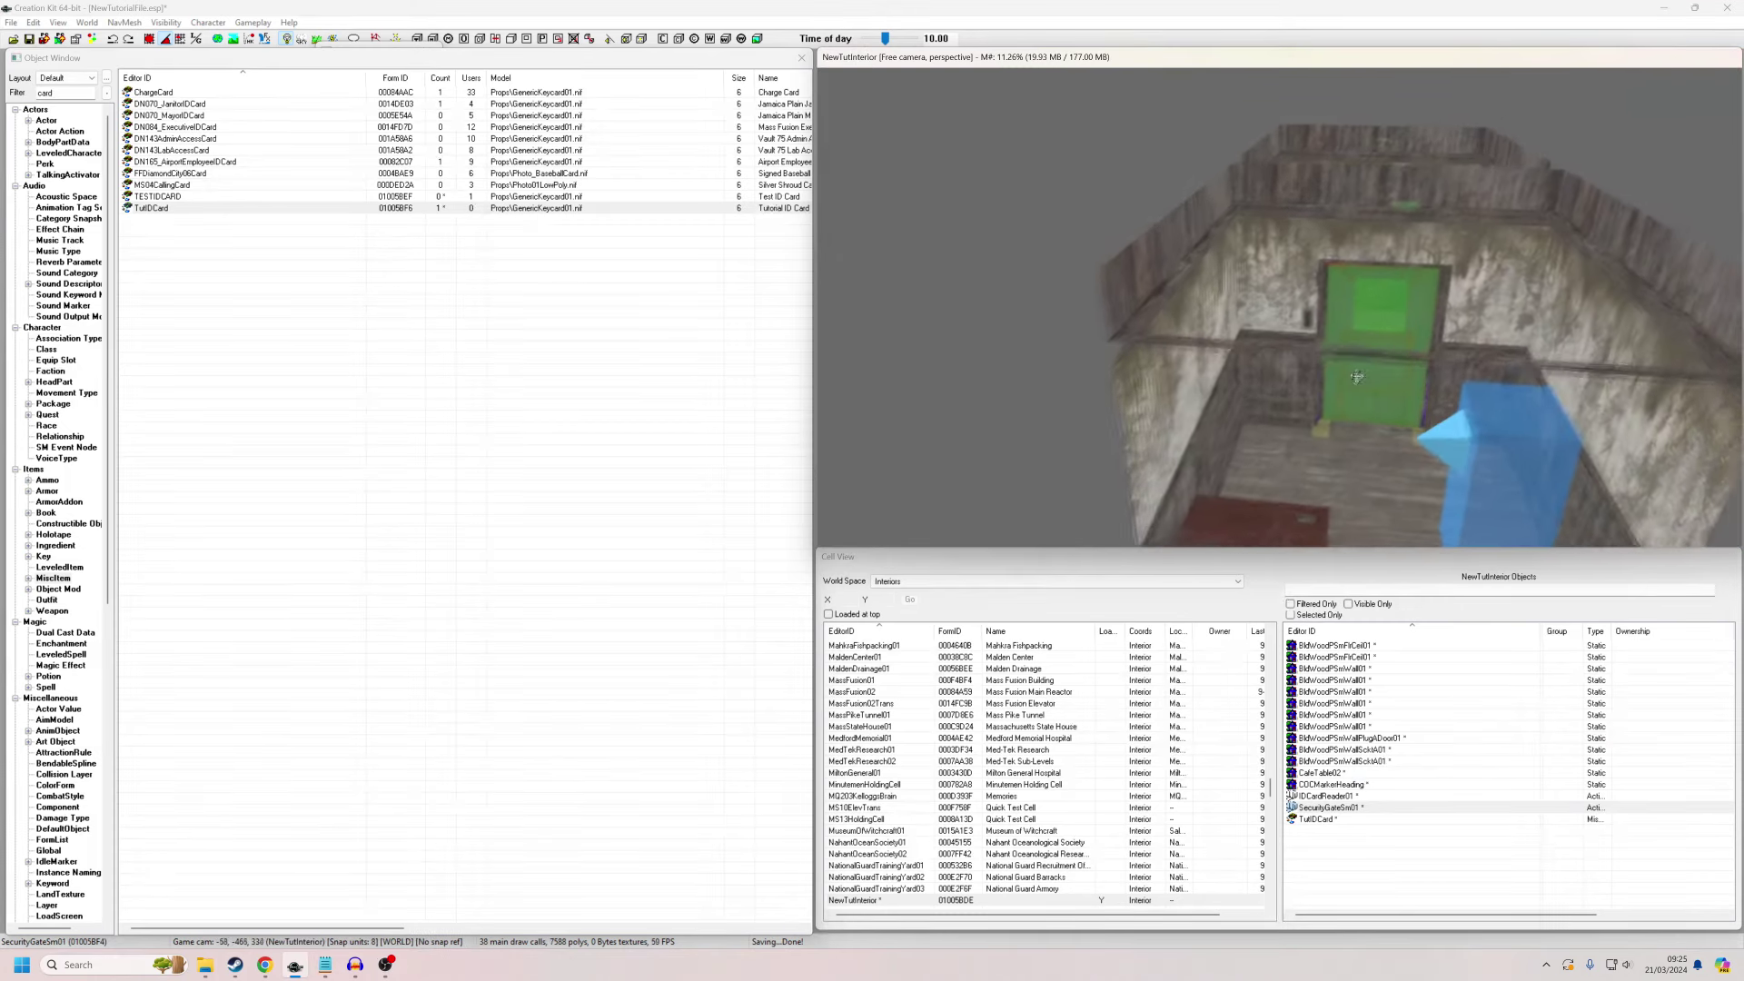
scroll(1349, 381, "up", 4)
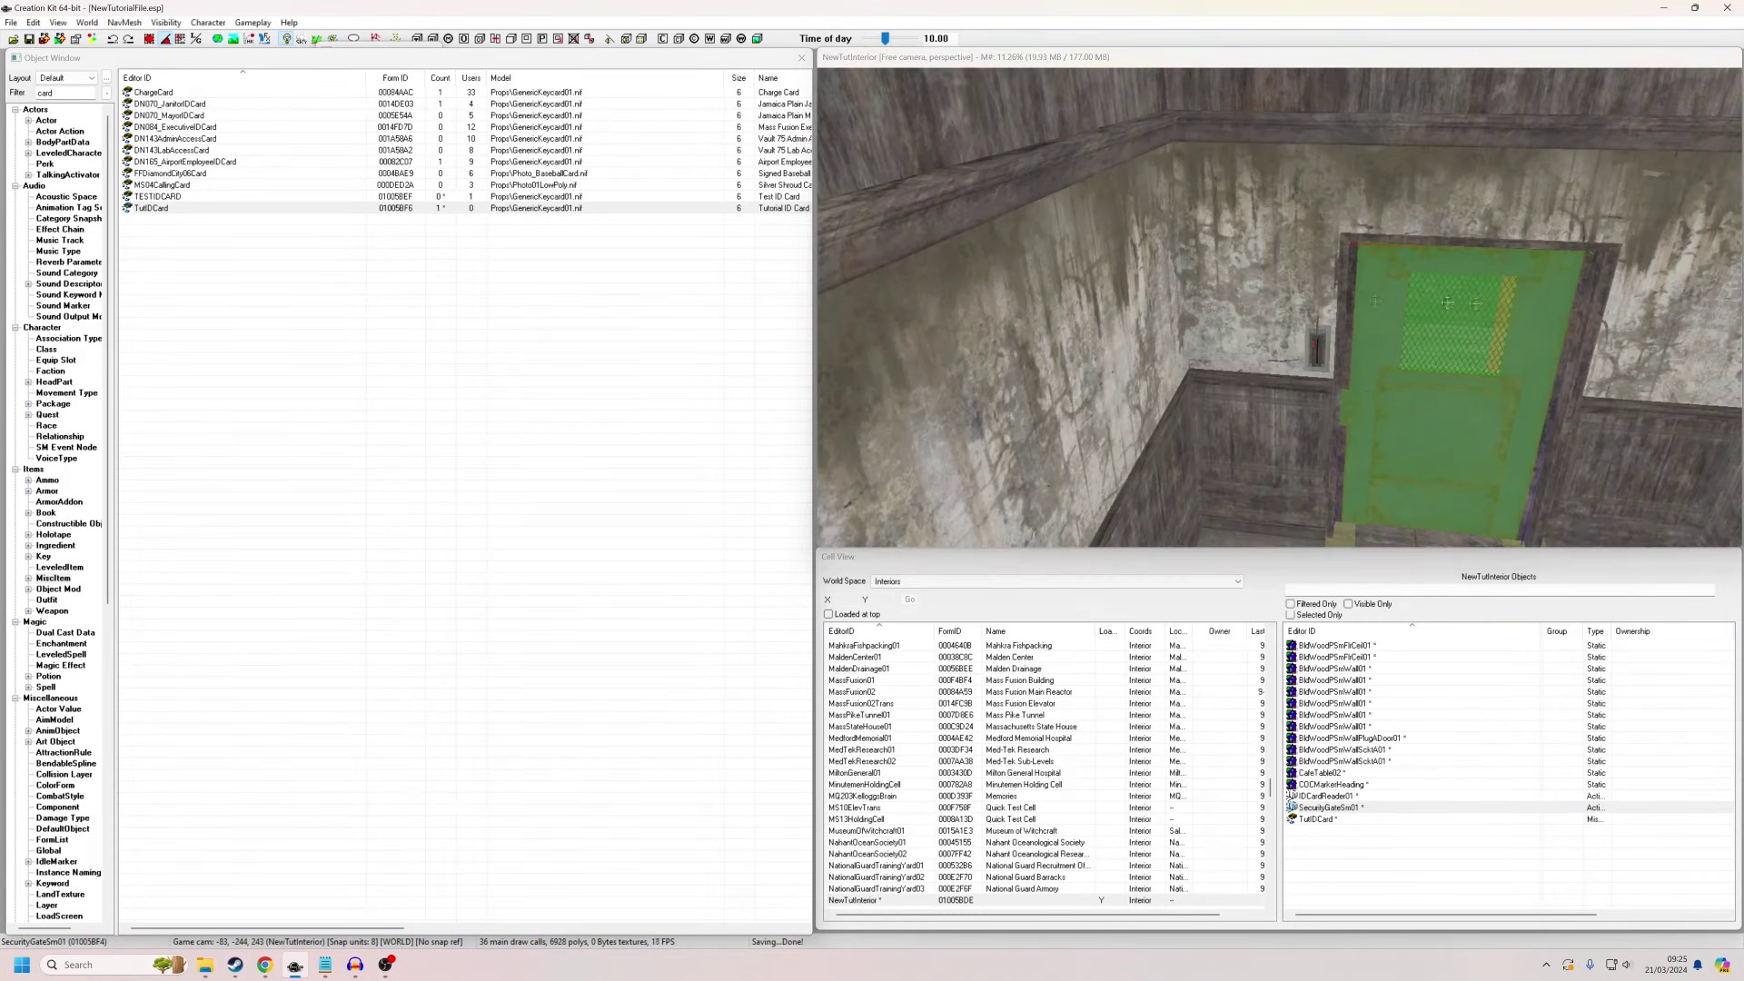
double_click(1319, 363)
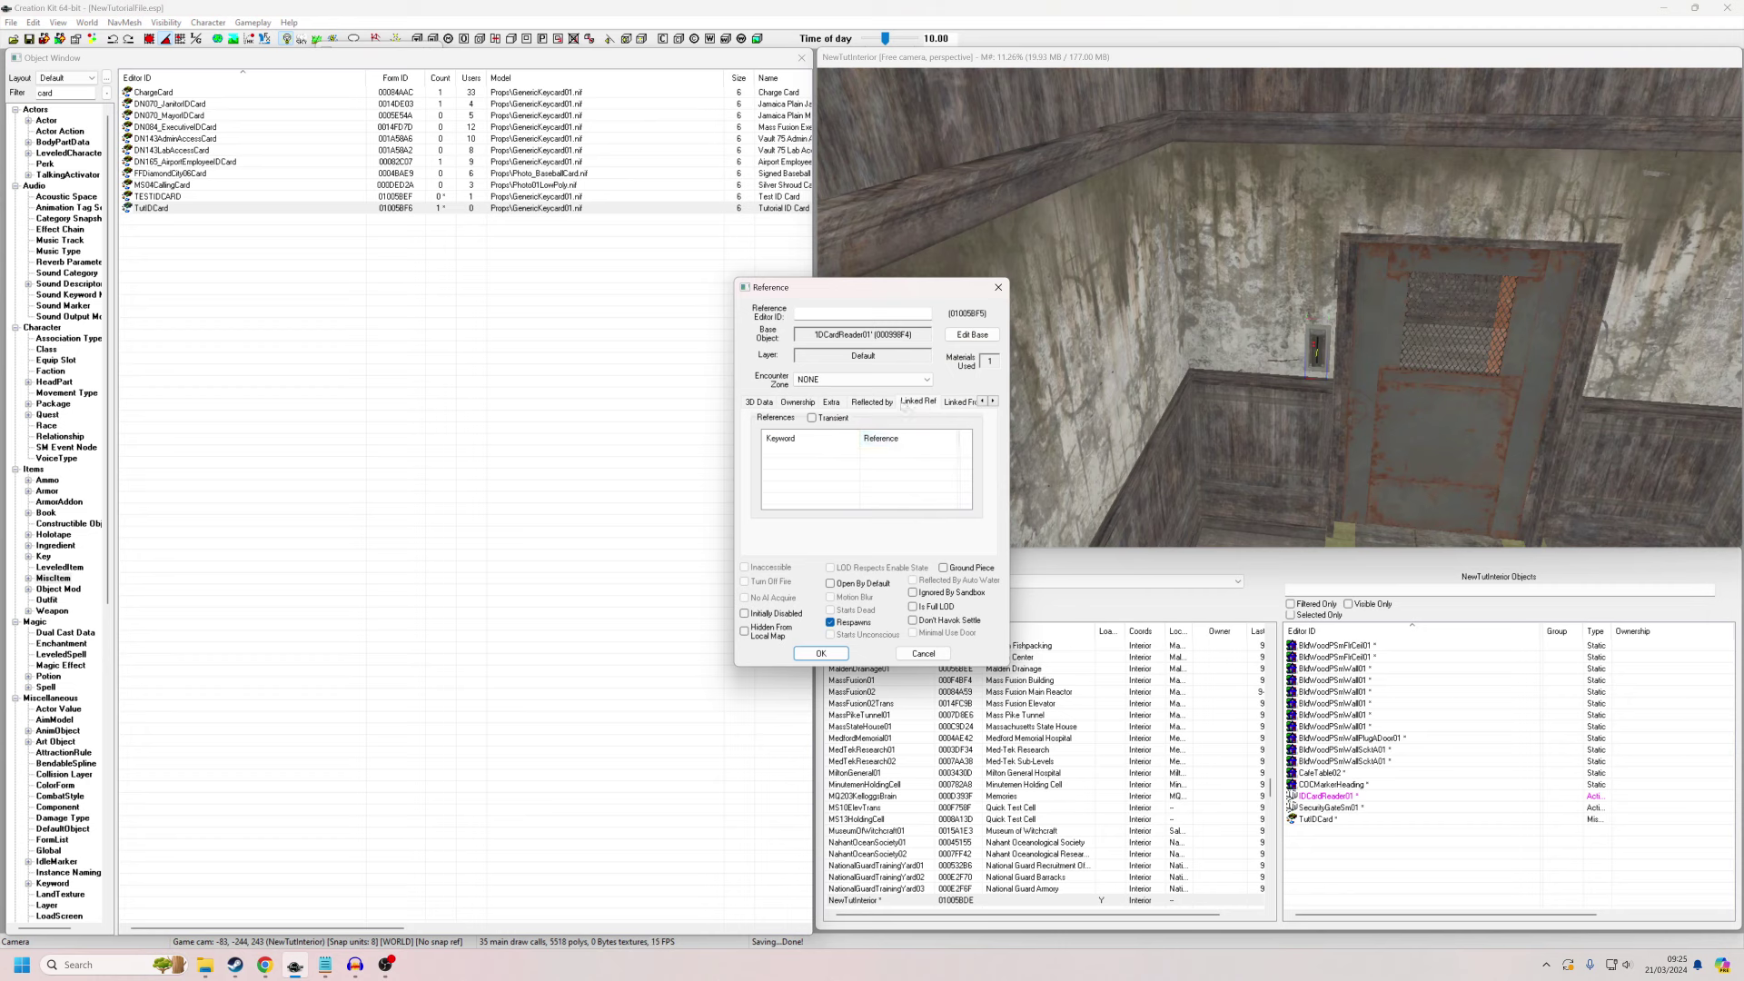
Add the security door SecurityGateSm01 as the card reader's linked reference, picking it directly in the scene.
left_click(992, 401)
left_click(993, 401)
left_click(993, 401)
left_click(993, 402)
left_click(983, 402)
left_click(983, 403)
left_click(983, 402)
left_click(983, 403)
right_click(821, 475)
left_click(873, 479)
left_click(837, 338)
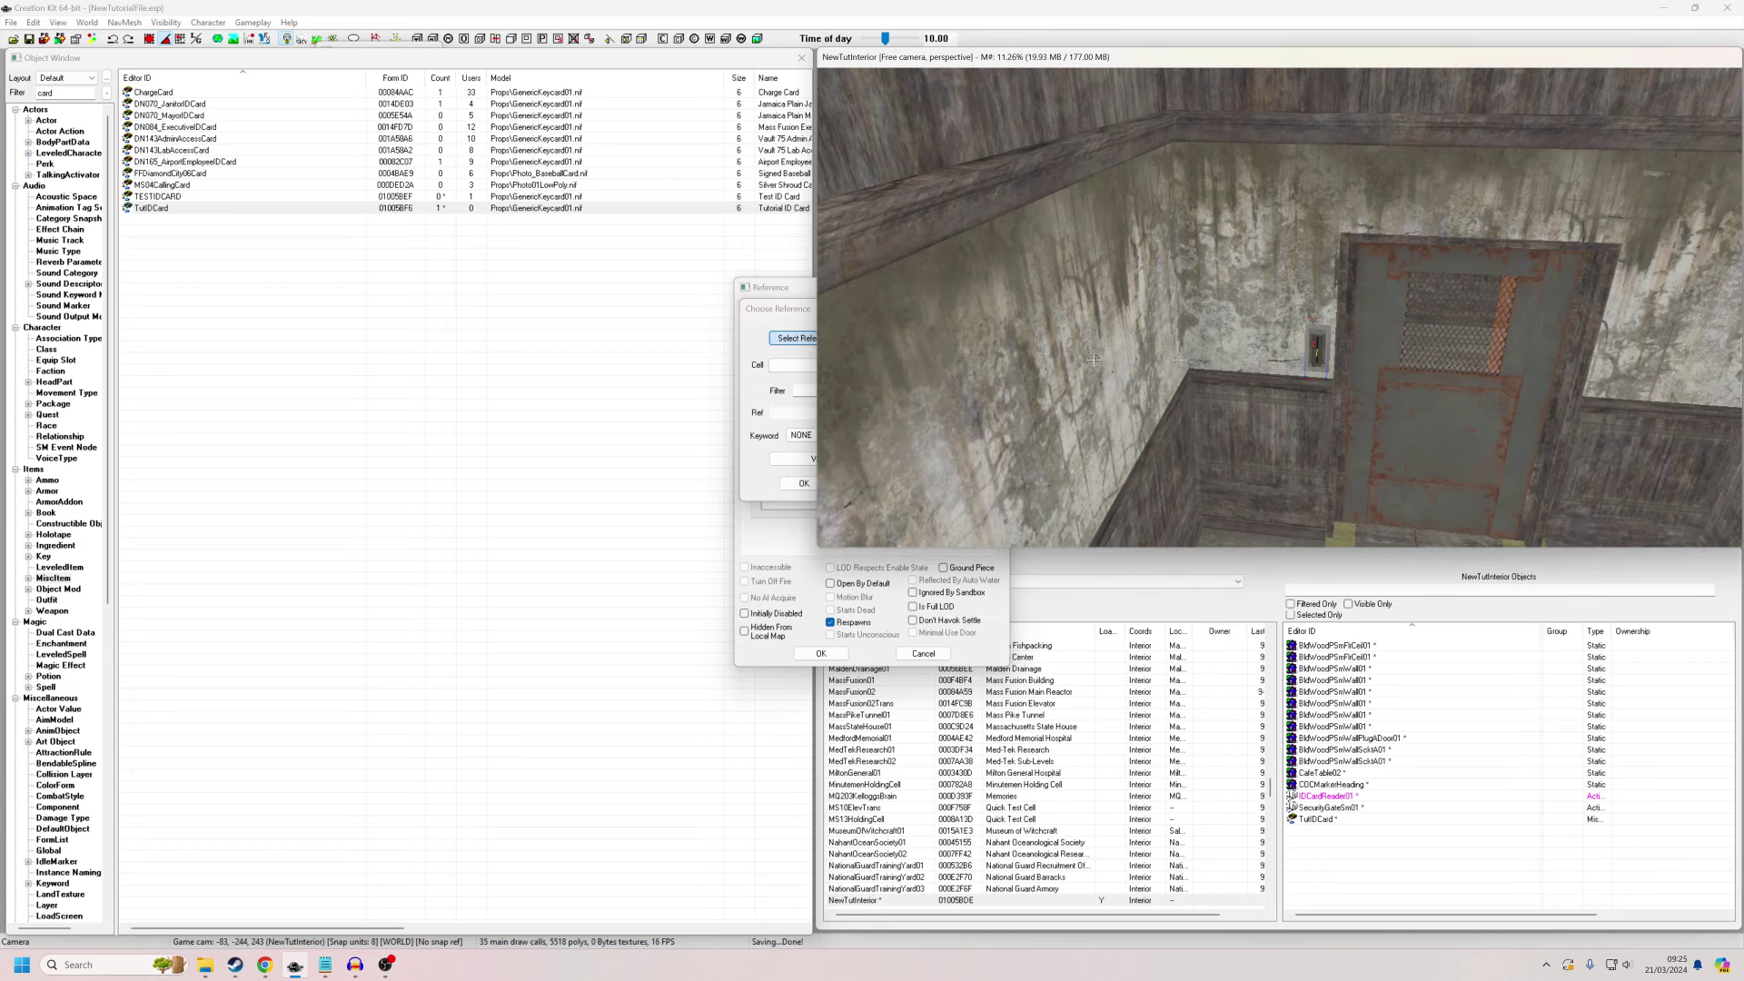
left_click(1430, 425)
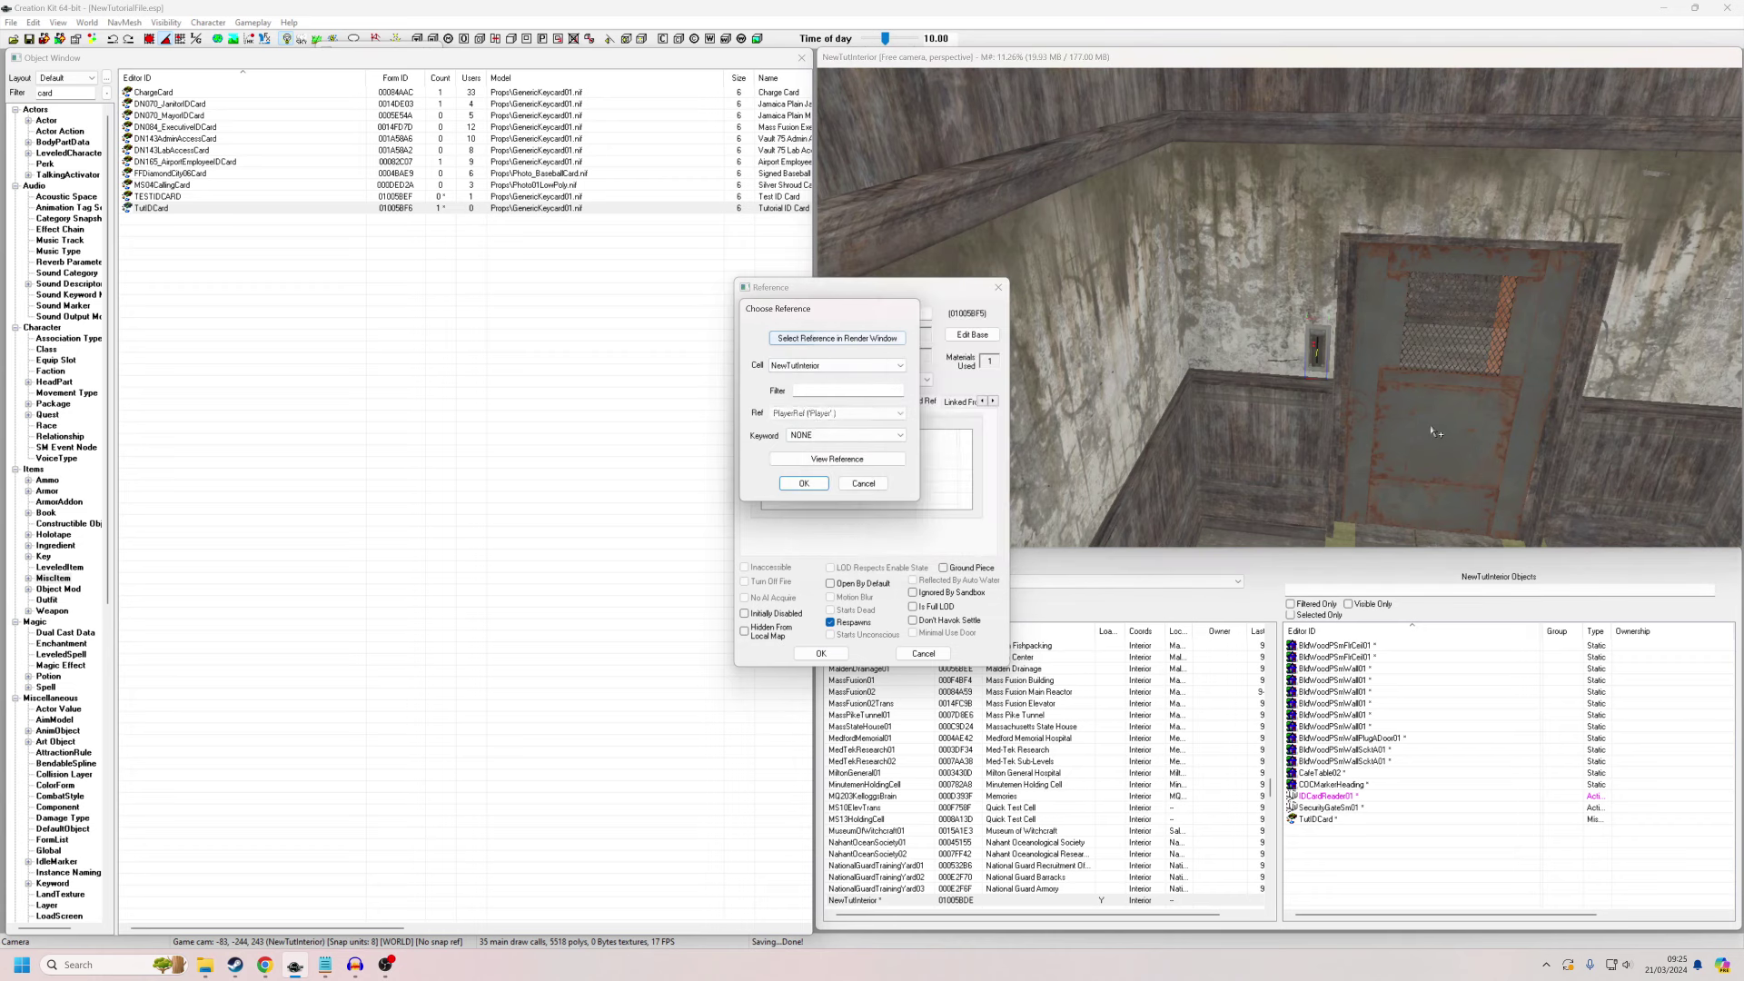
left_click(804, 483)
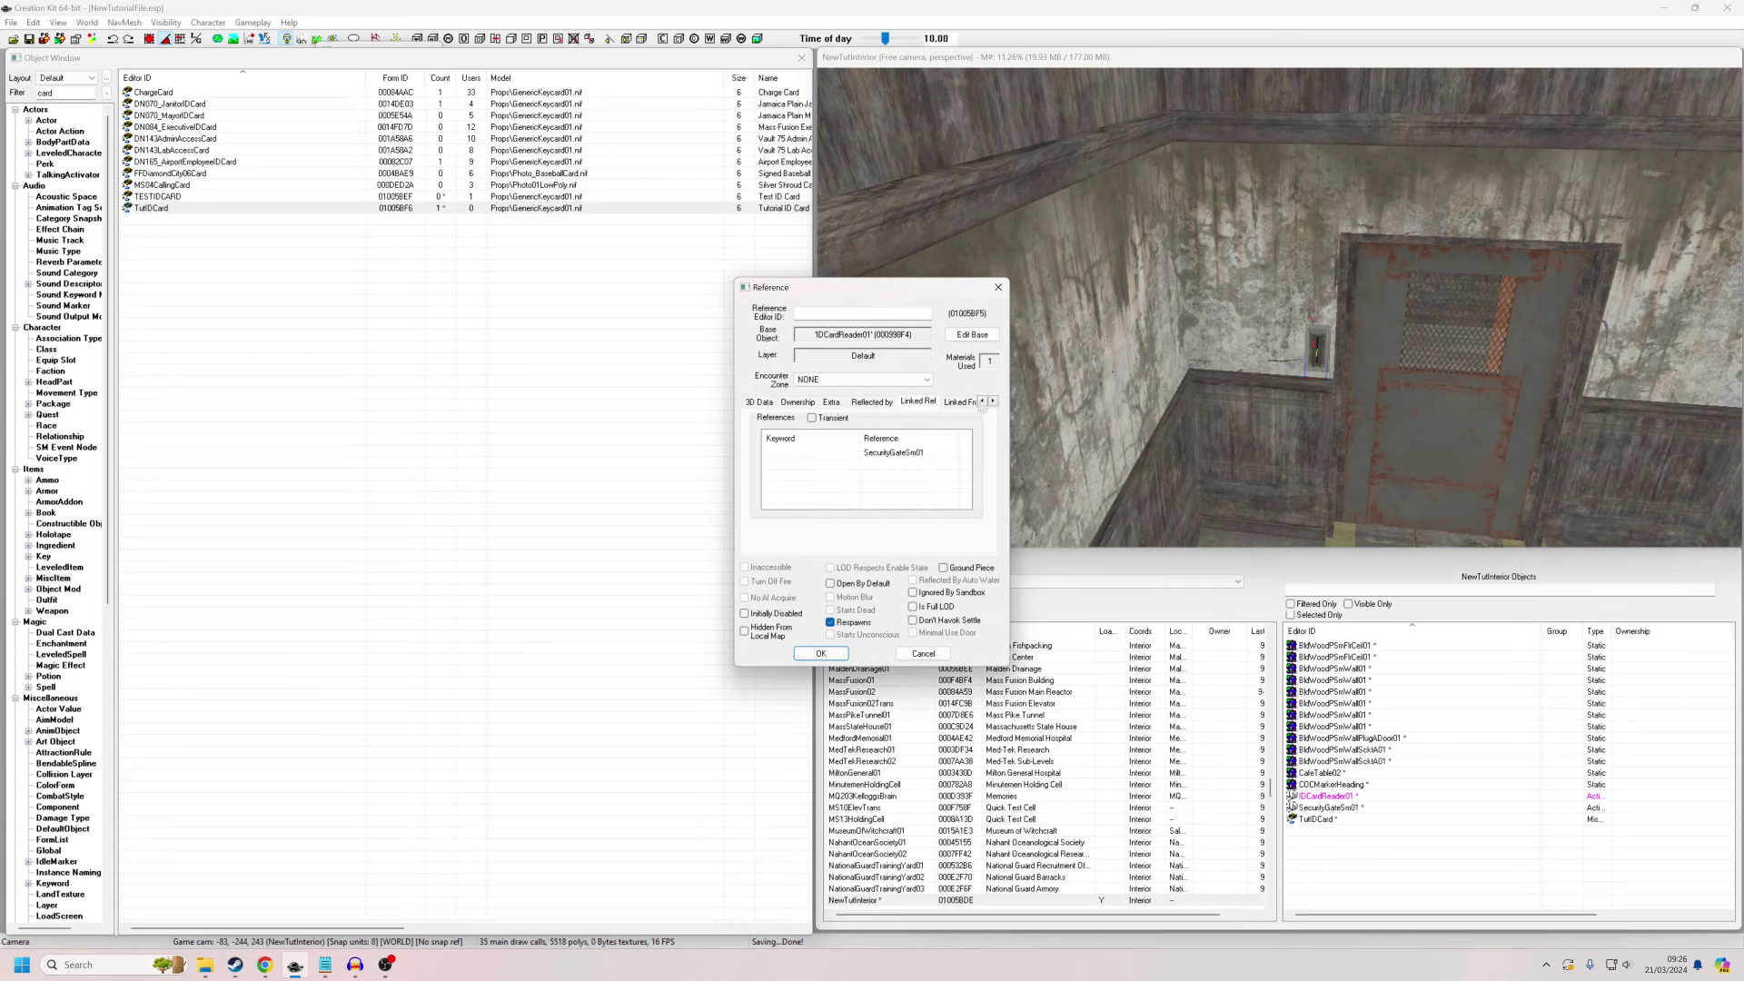
Open the properties of IDCardReaderScript attached to the card reader.
left_click(994, 401)
left_click(993, 402)
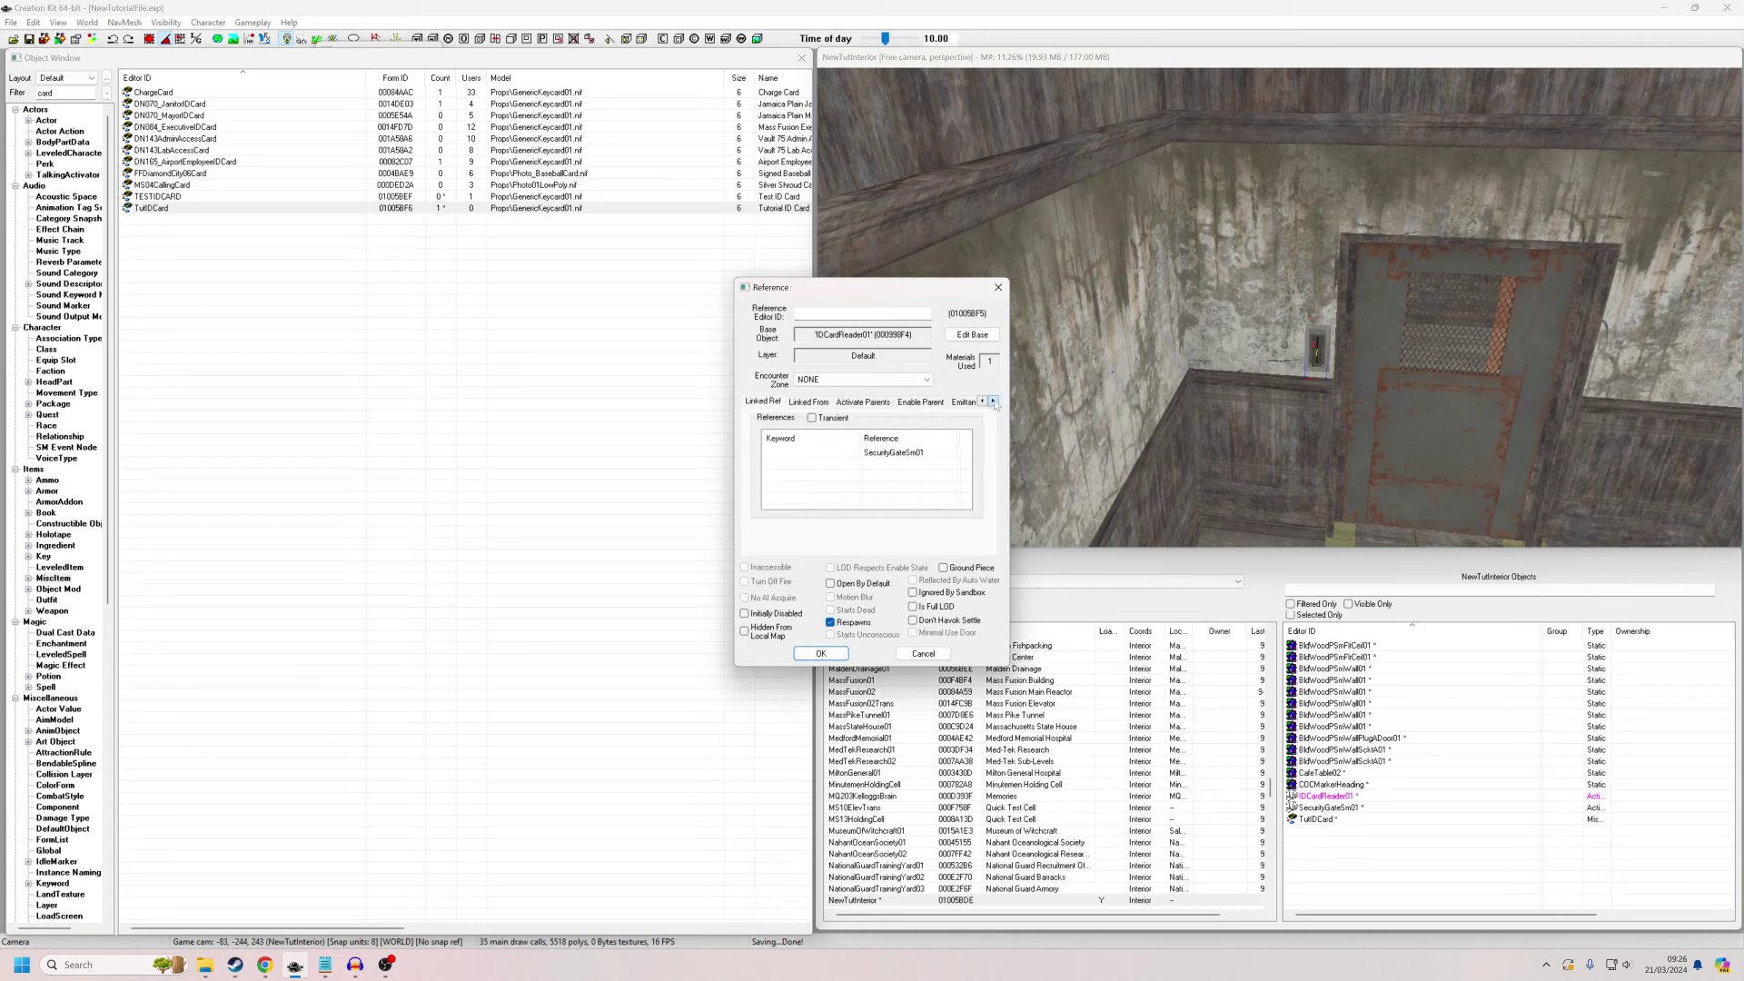
left_click(994, 402)
left_click(994, 402)
left_click(993, 401)
left_click(994, 401)
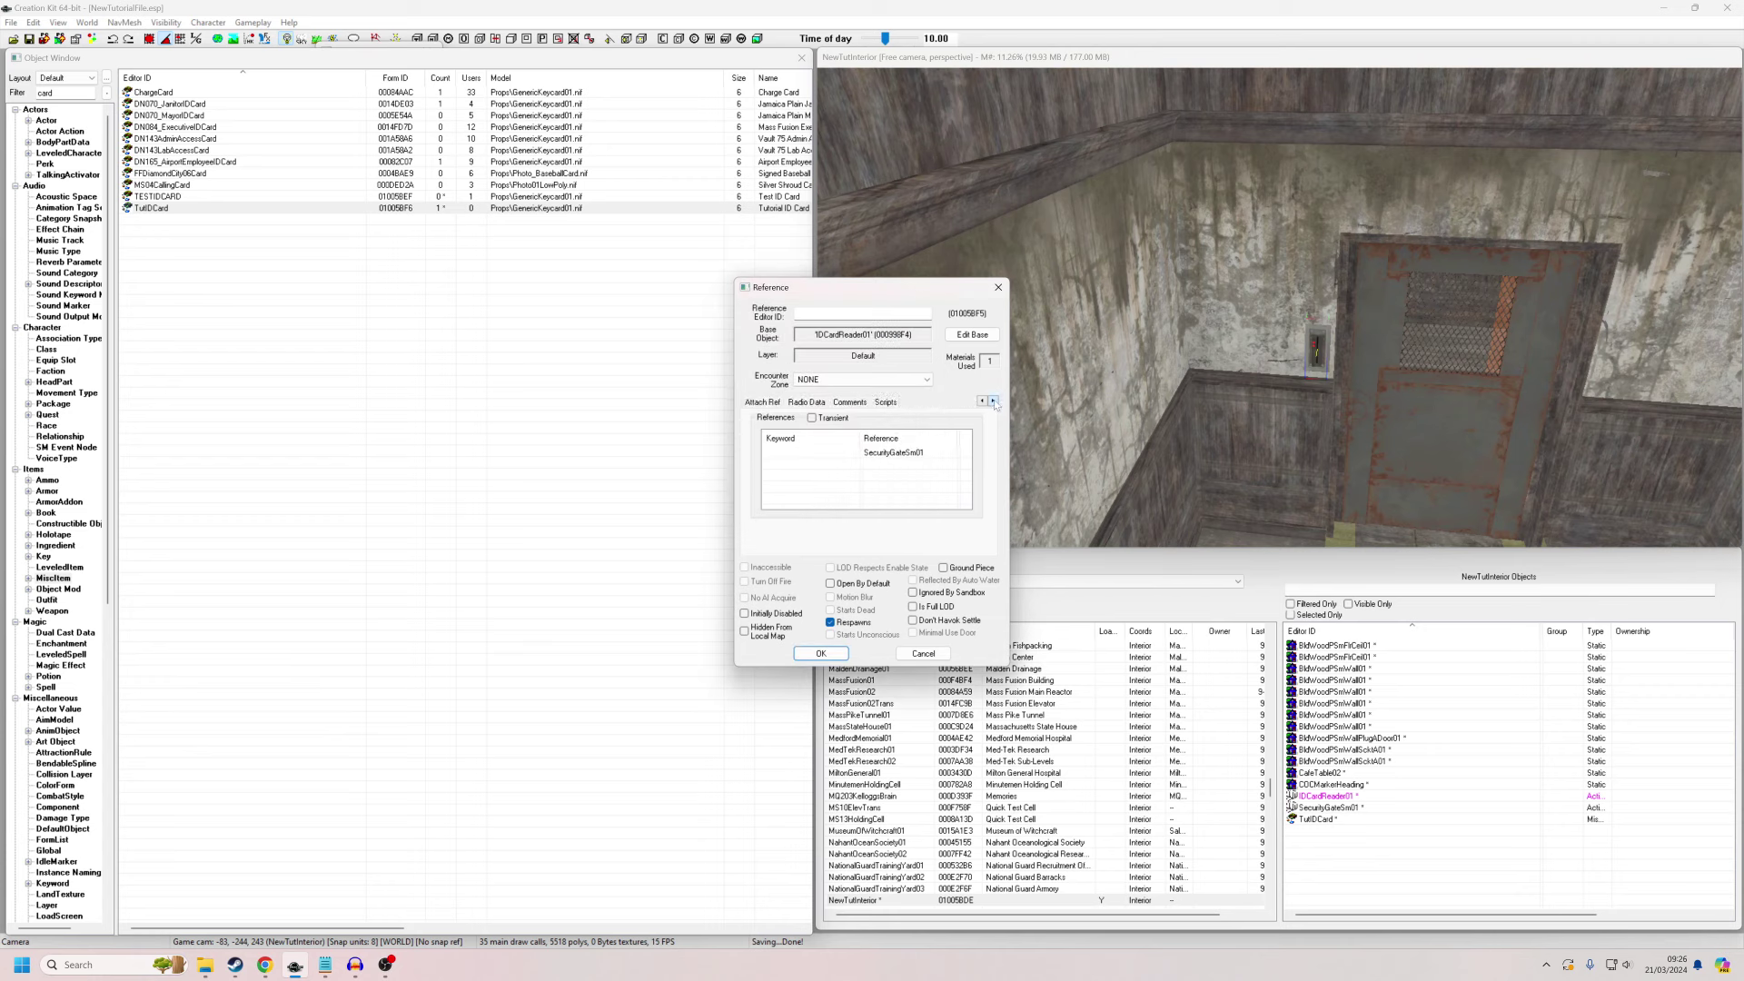
left_click(886, 402)
left_click(795, 443)
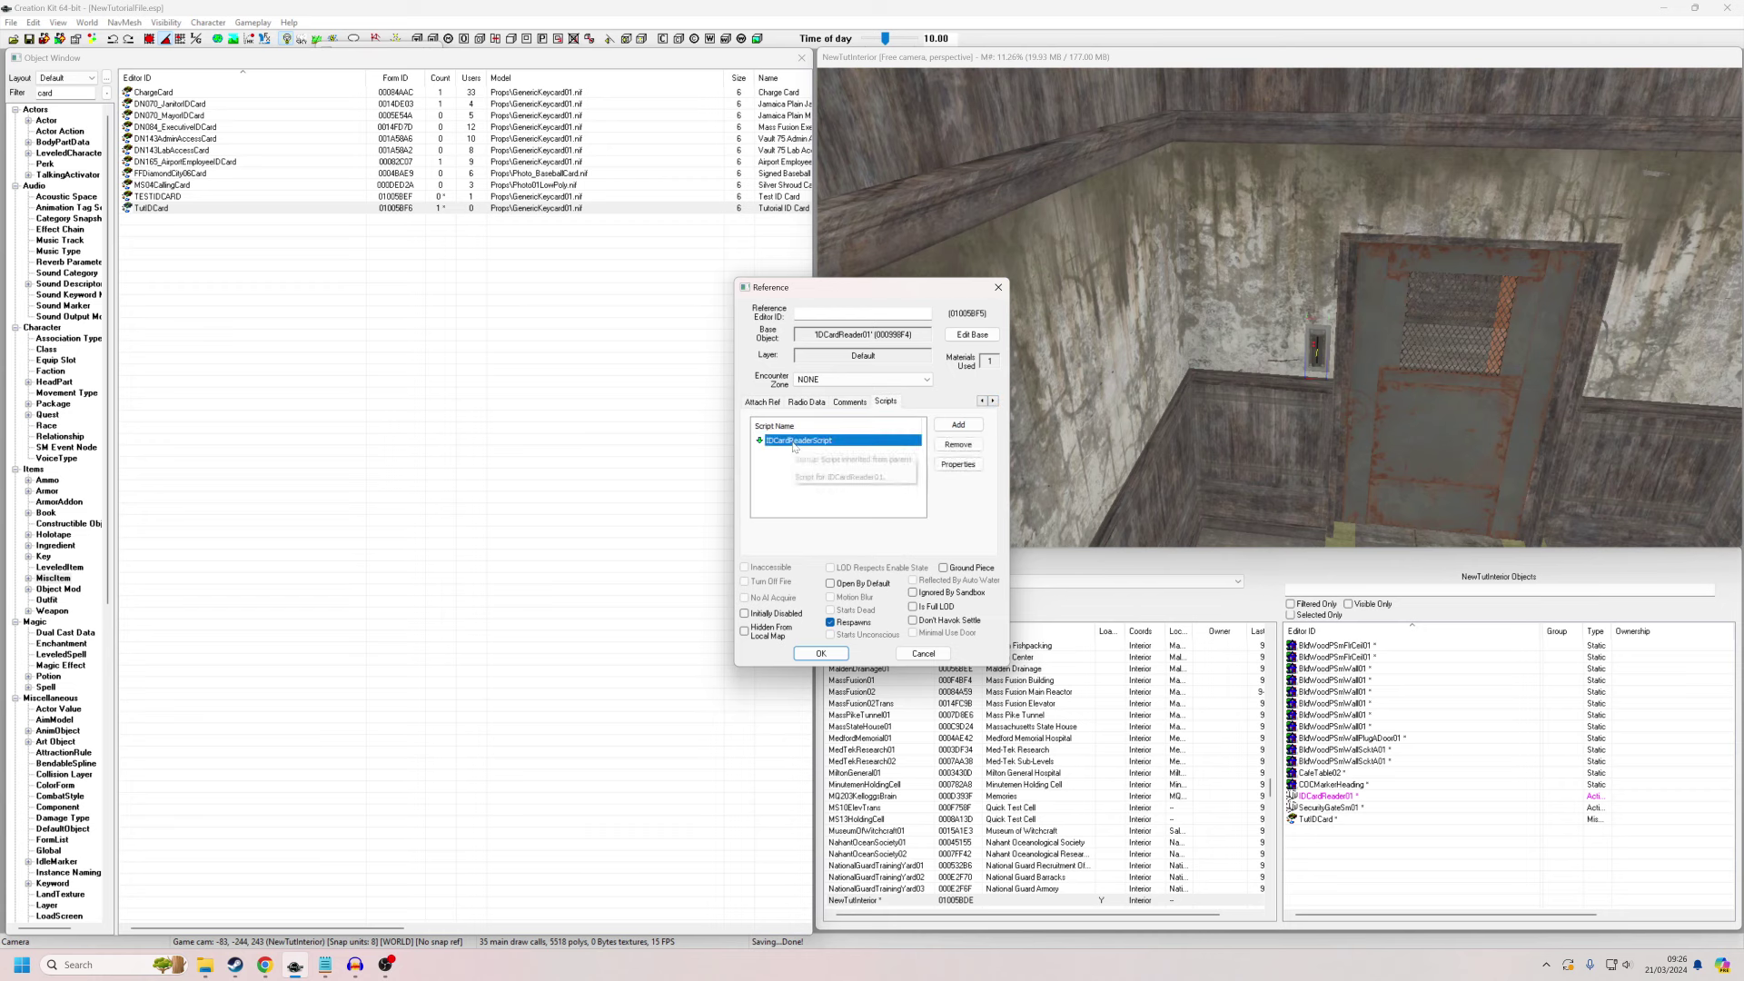
left_click(957, 464)
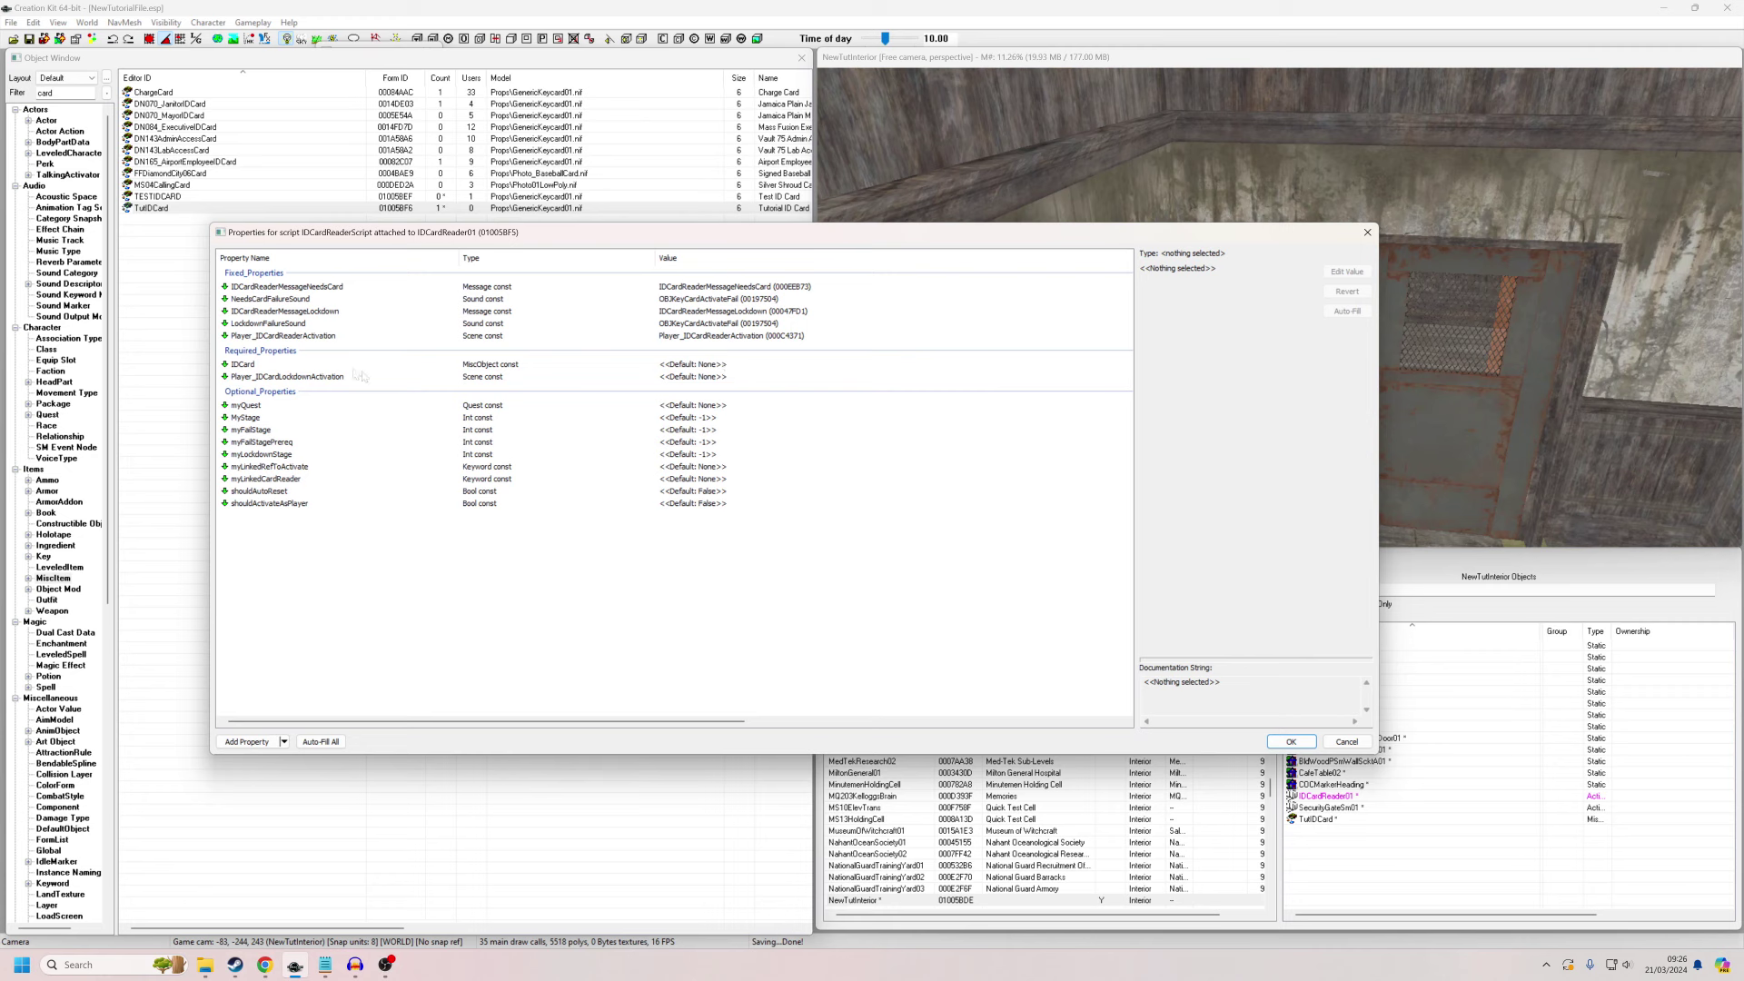
Set the script's required IDCard property to TutIDCard.
left_click(695, 369)
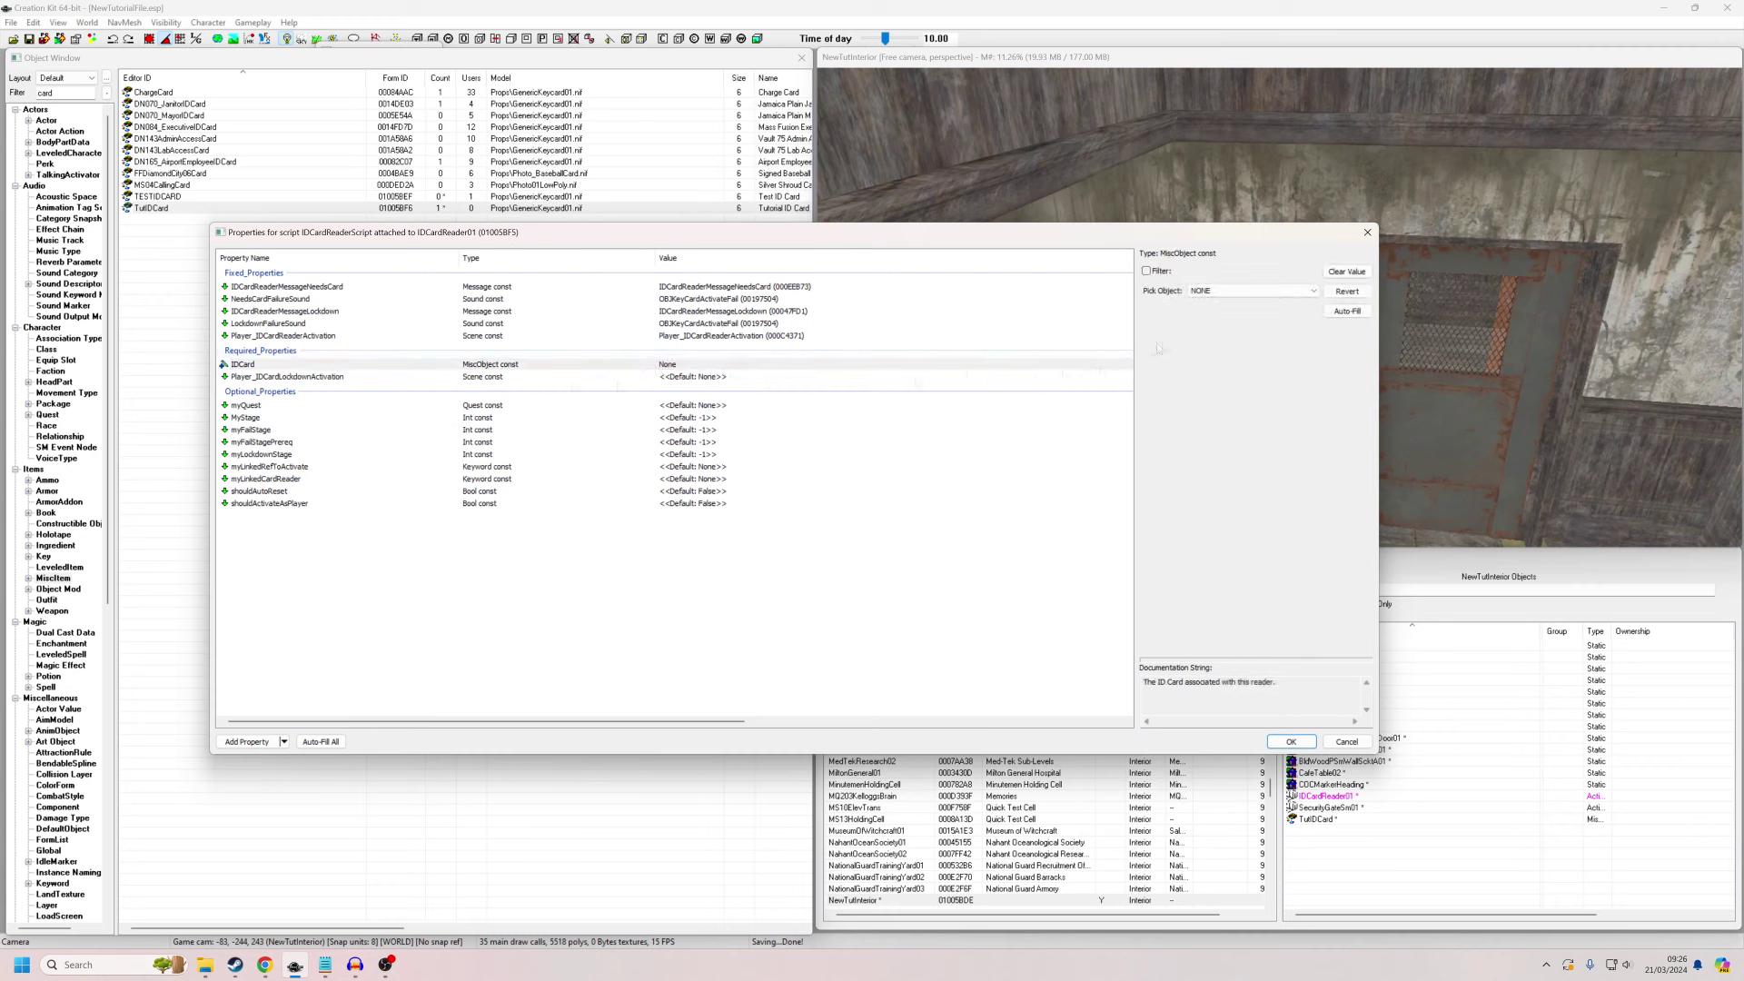
left_click(1205, 291)
type("tut")
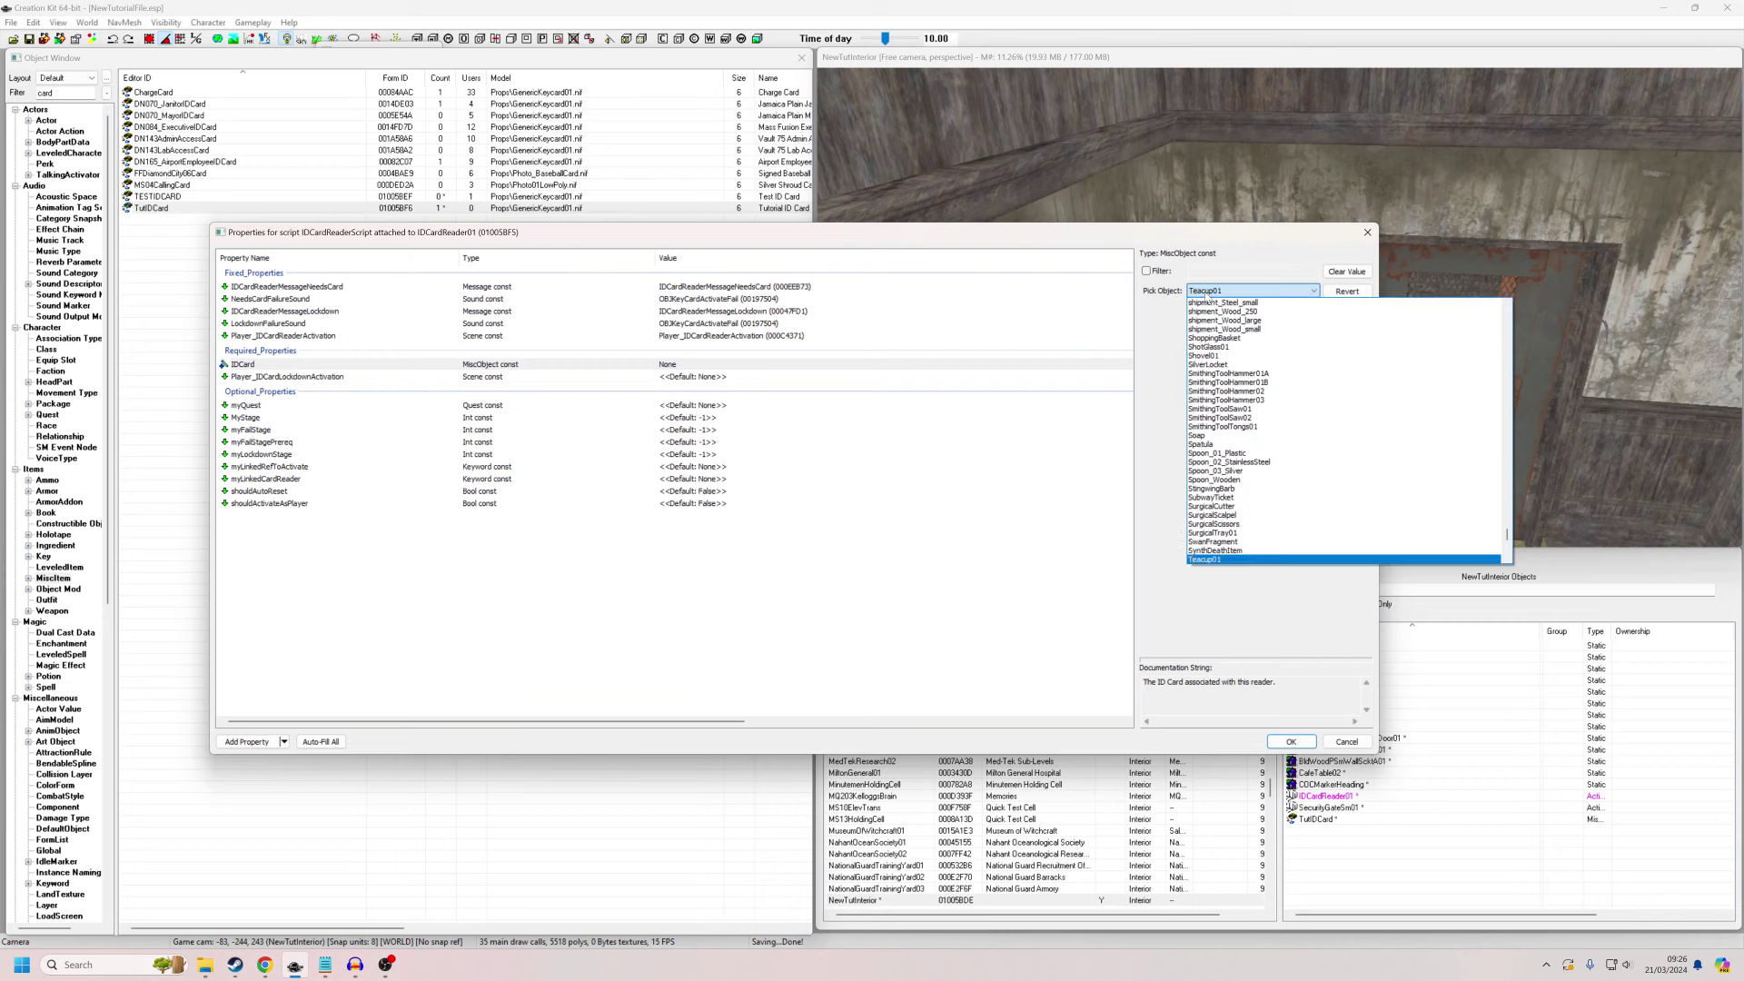
key("Return")
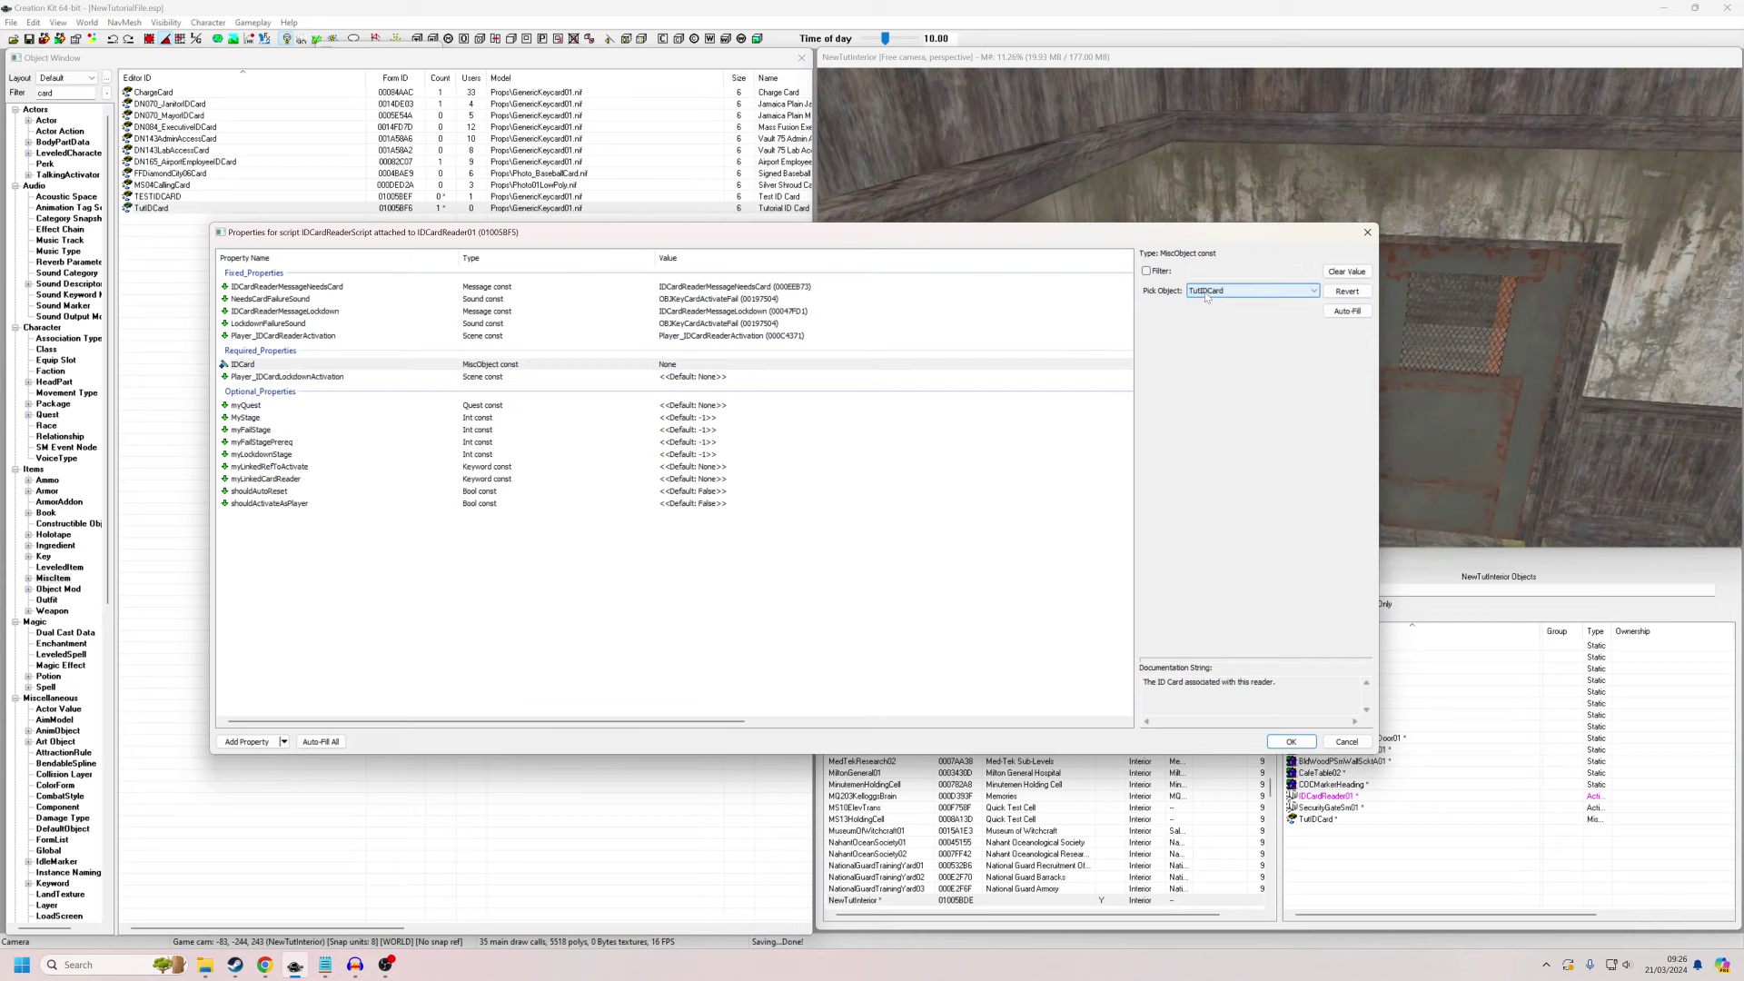
left_click(722, 376)
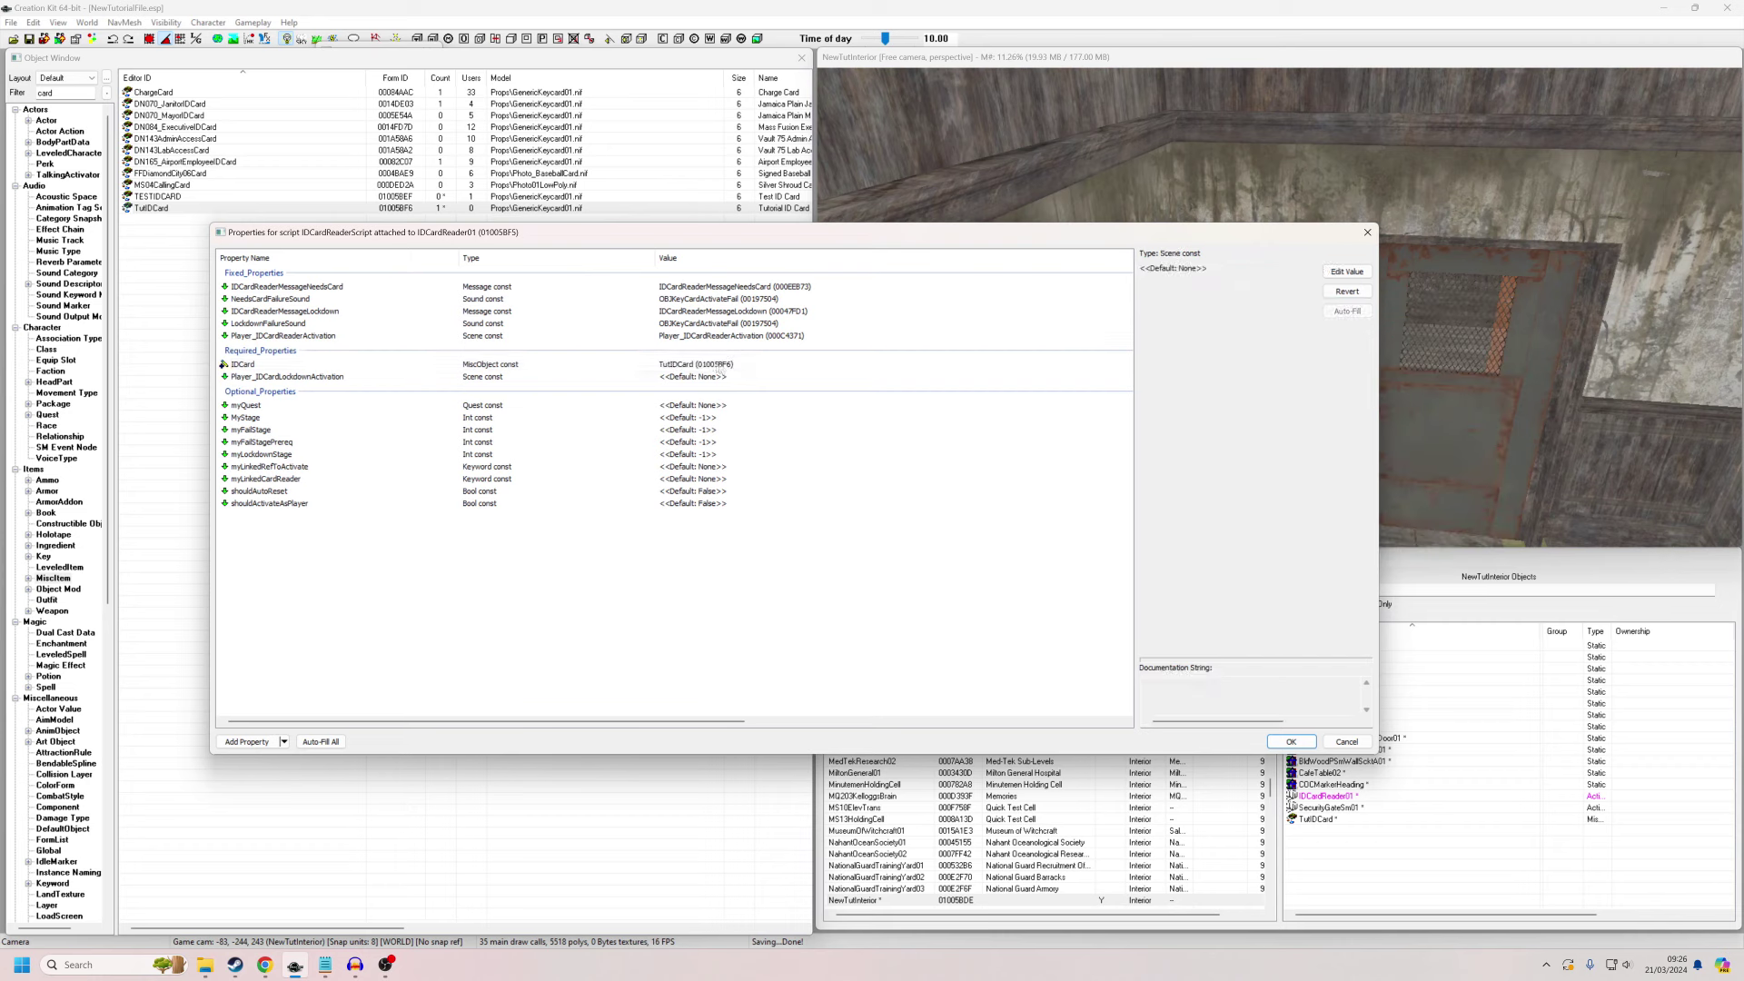
left_click(608, 365)
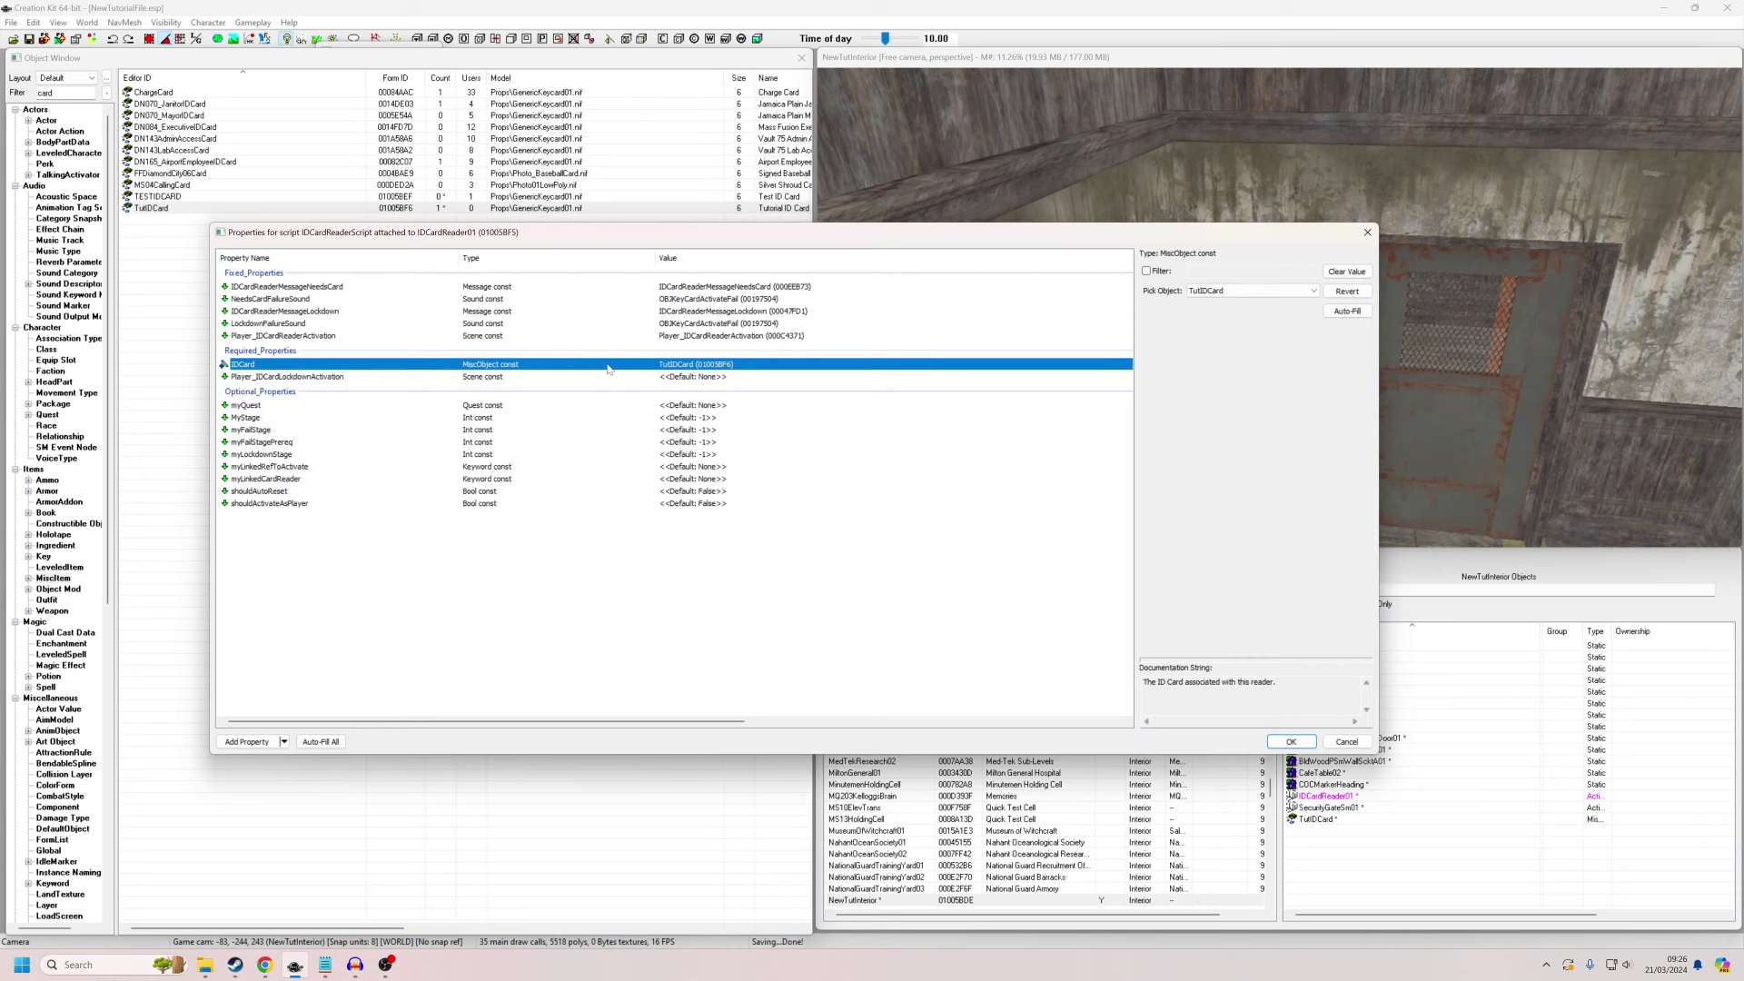
Set the Player_IDCardLockdownActivation property to the Player_IDCardReaderActivation scene.
left_click(695, 378)
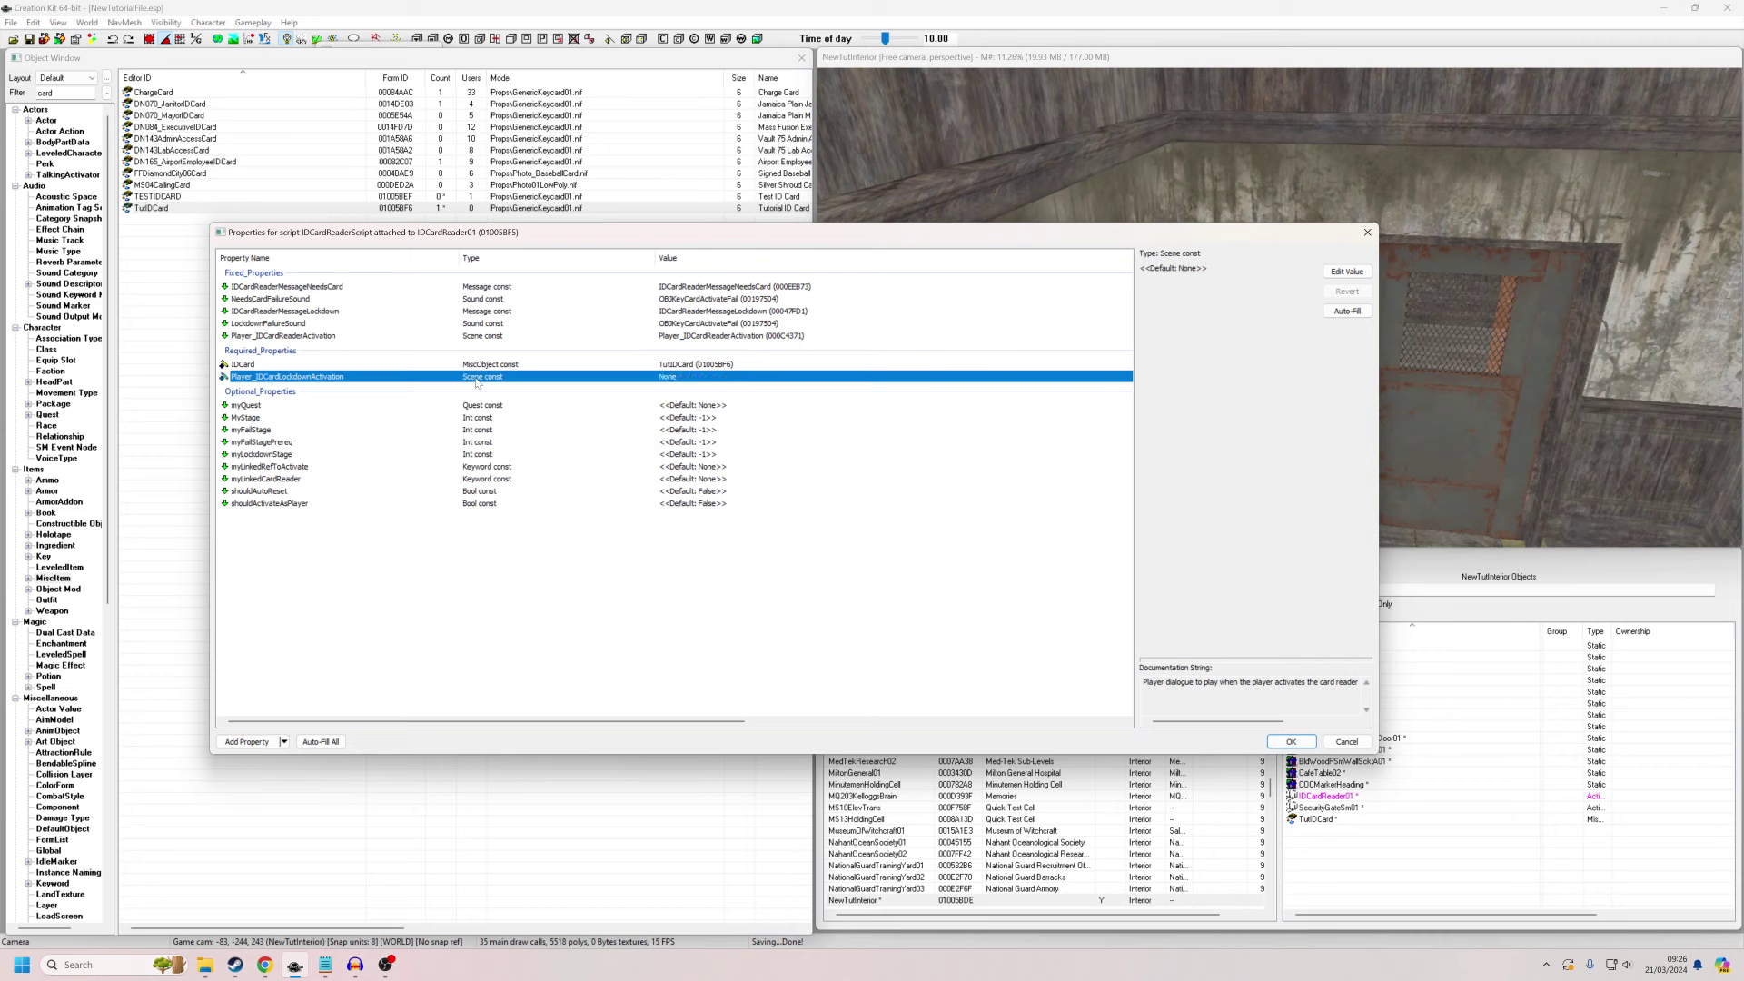
left_click(1346, 272)
left_click(1227, 290)
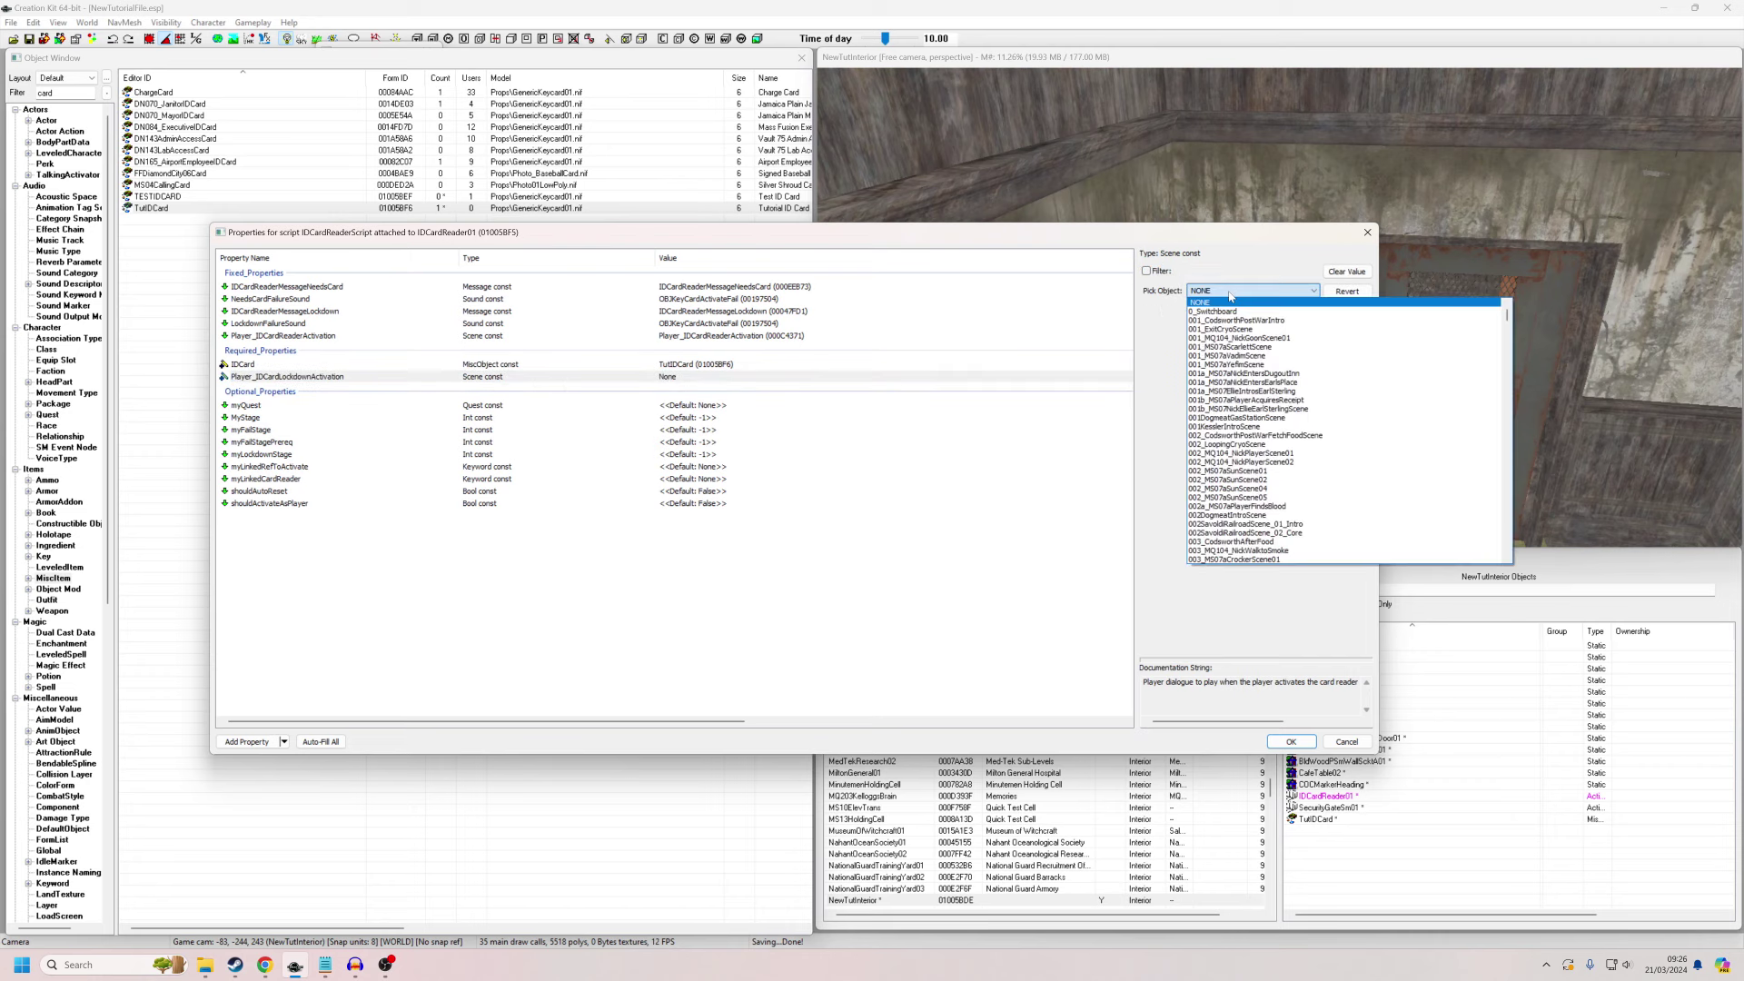
type("pl")
key("Return")
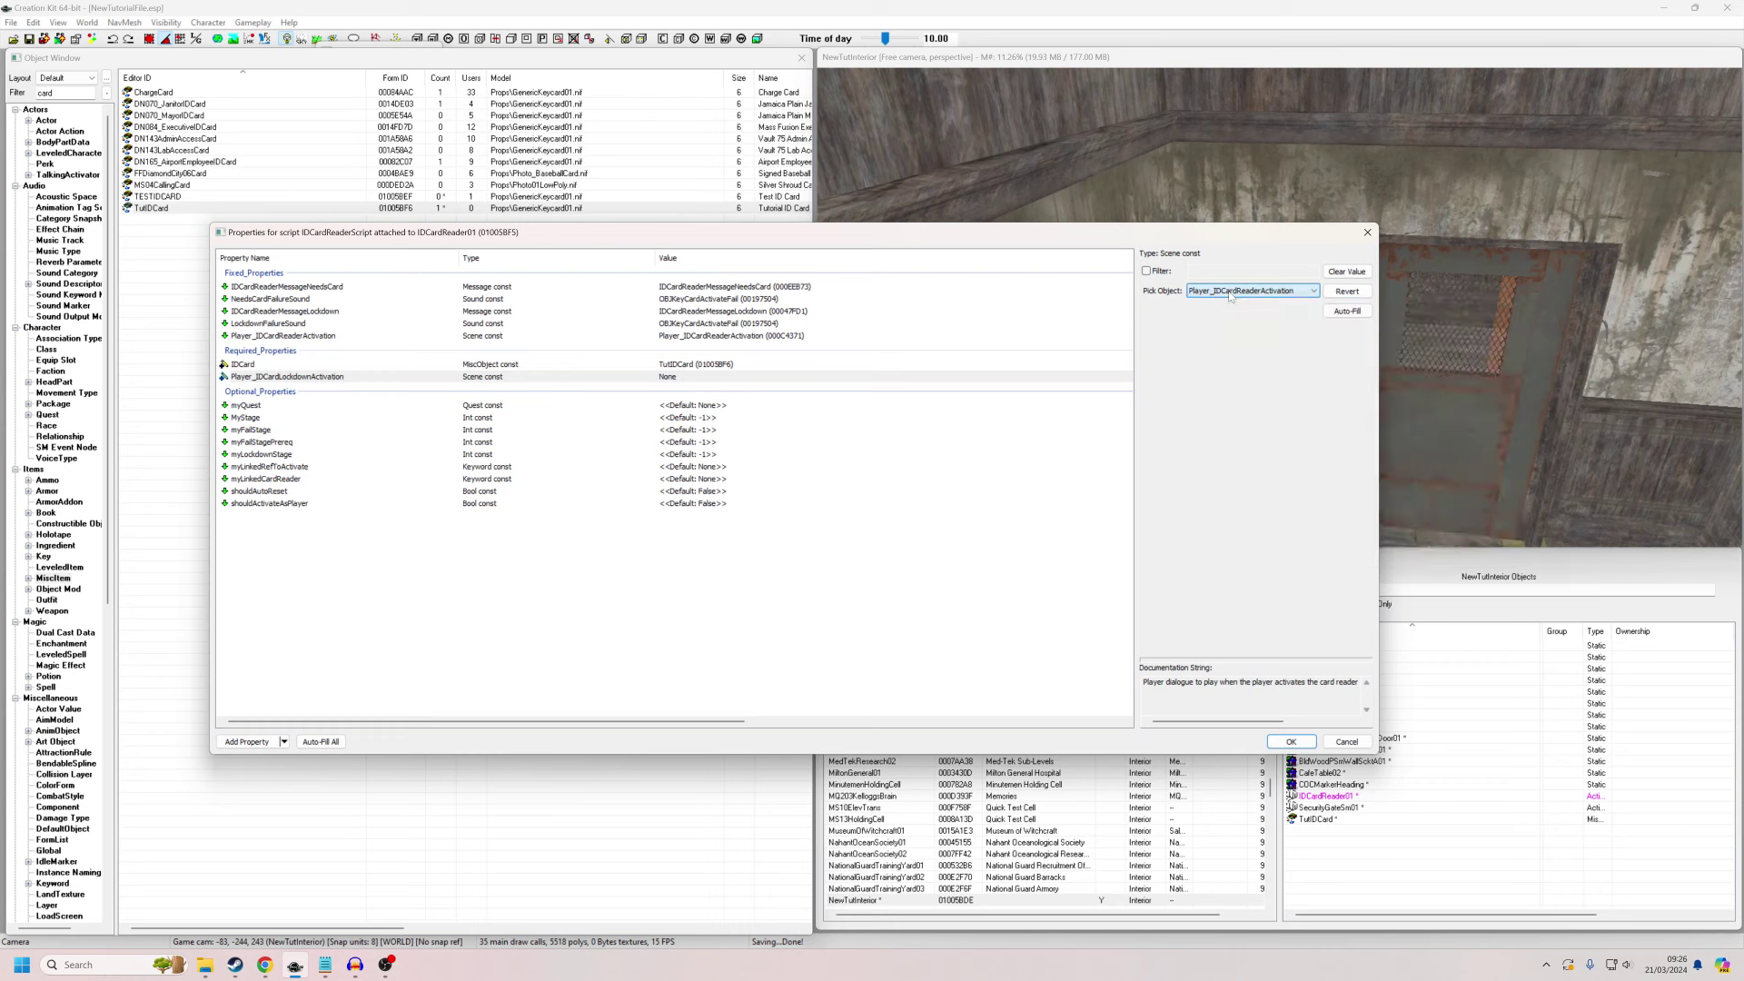
left_click(705, 548)
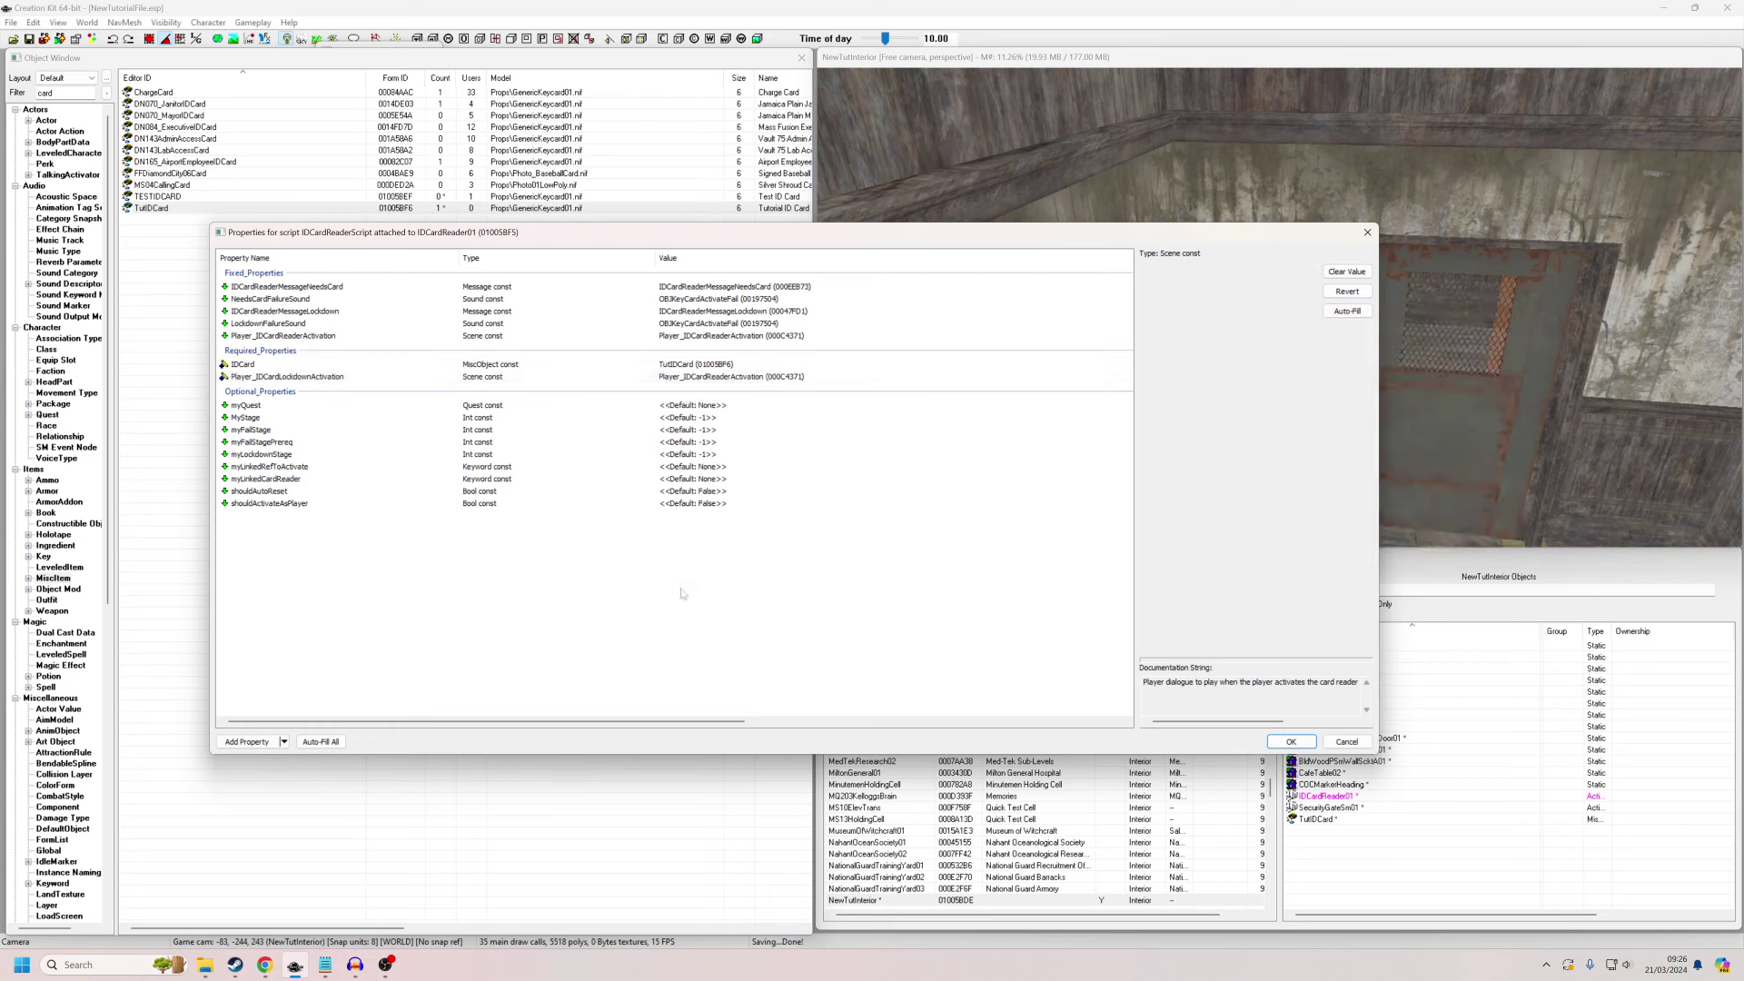
left_click(750, 377)
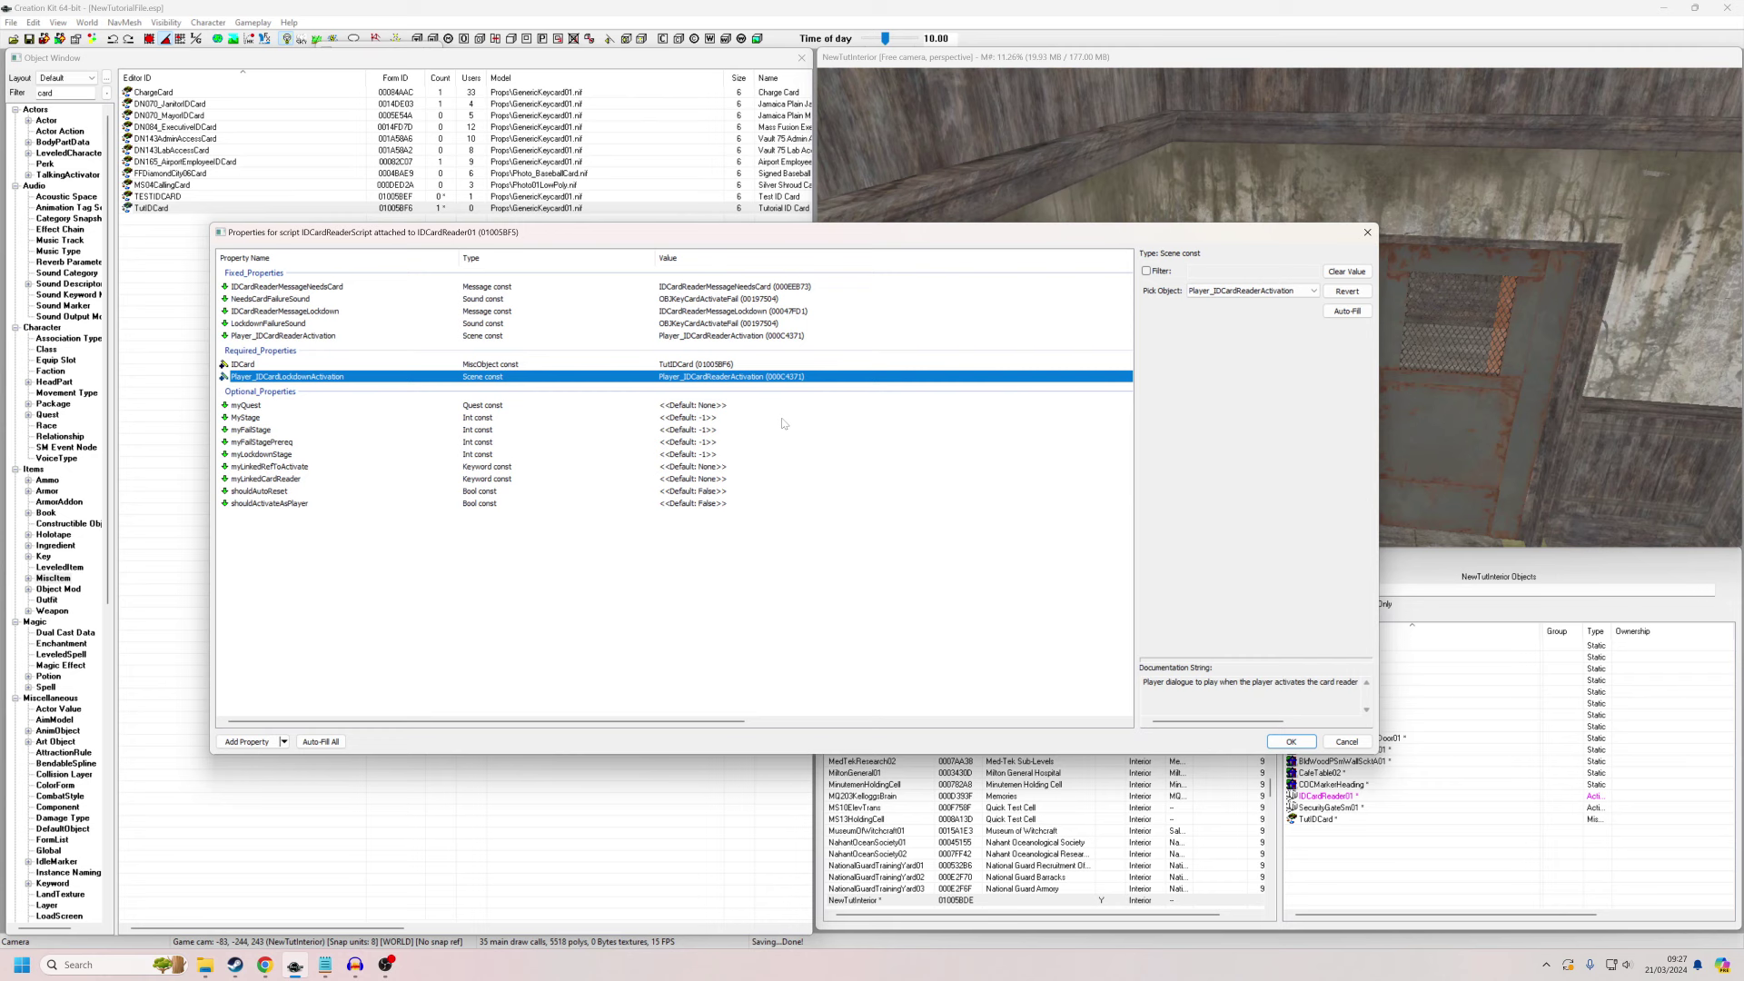
left_click(654, 619)
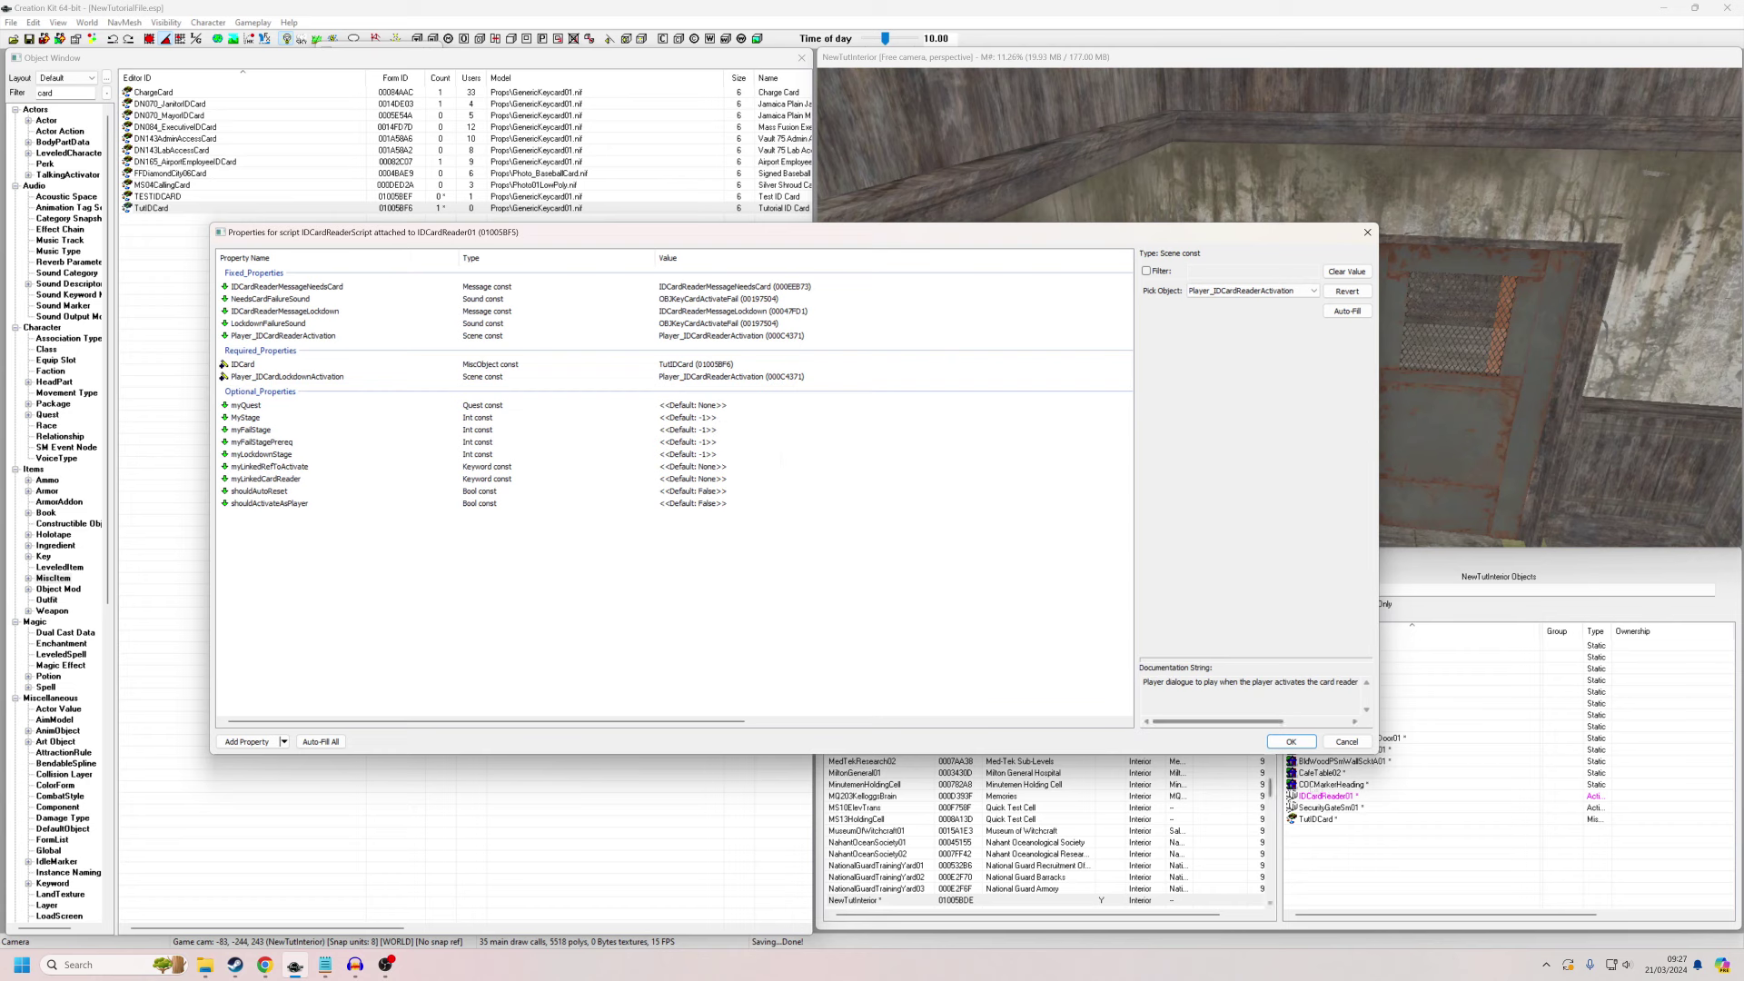
Accept the script properties and the card reader's reference settings, and save the plugin.
left_click(259, 432)
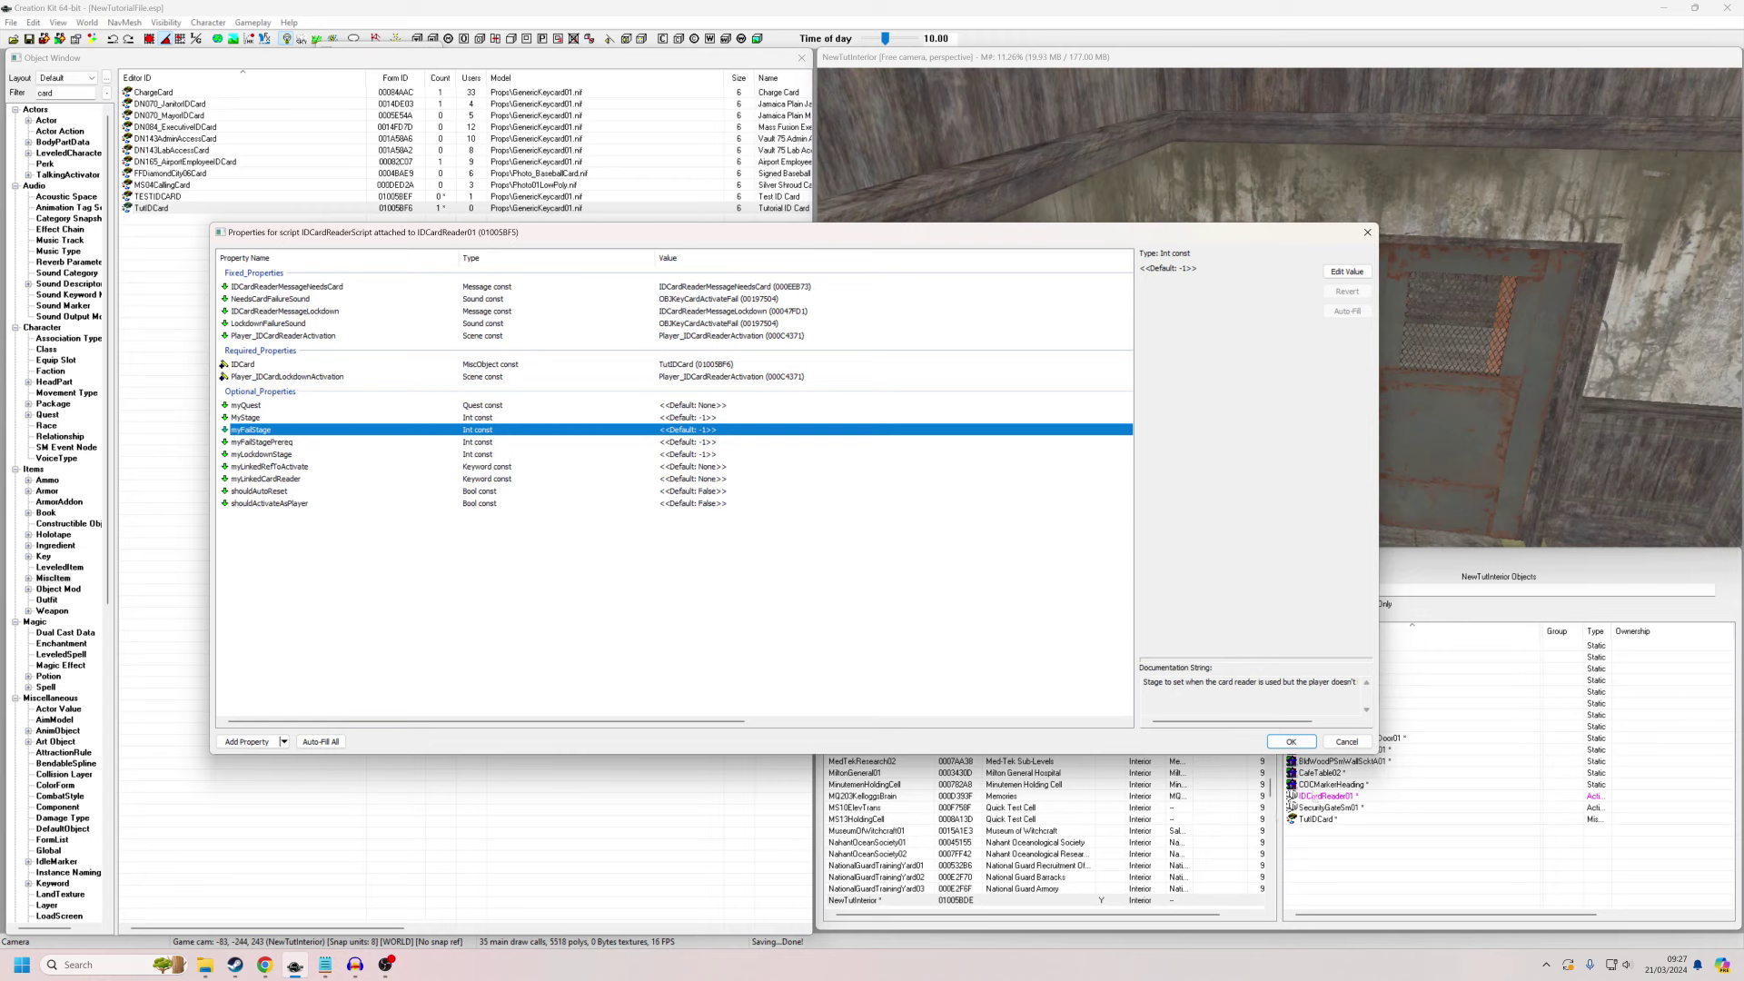
left_click(1291, 742)
left_click(820, 653)
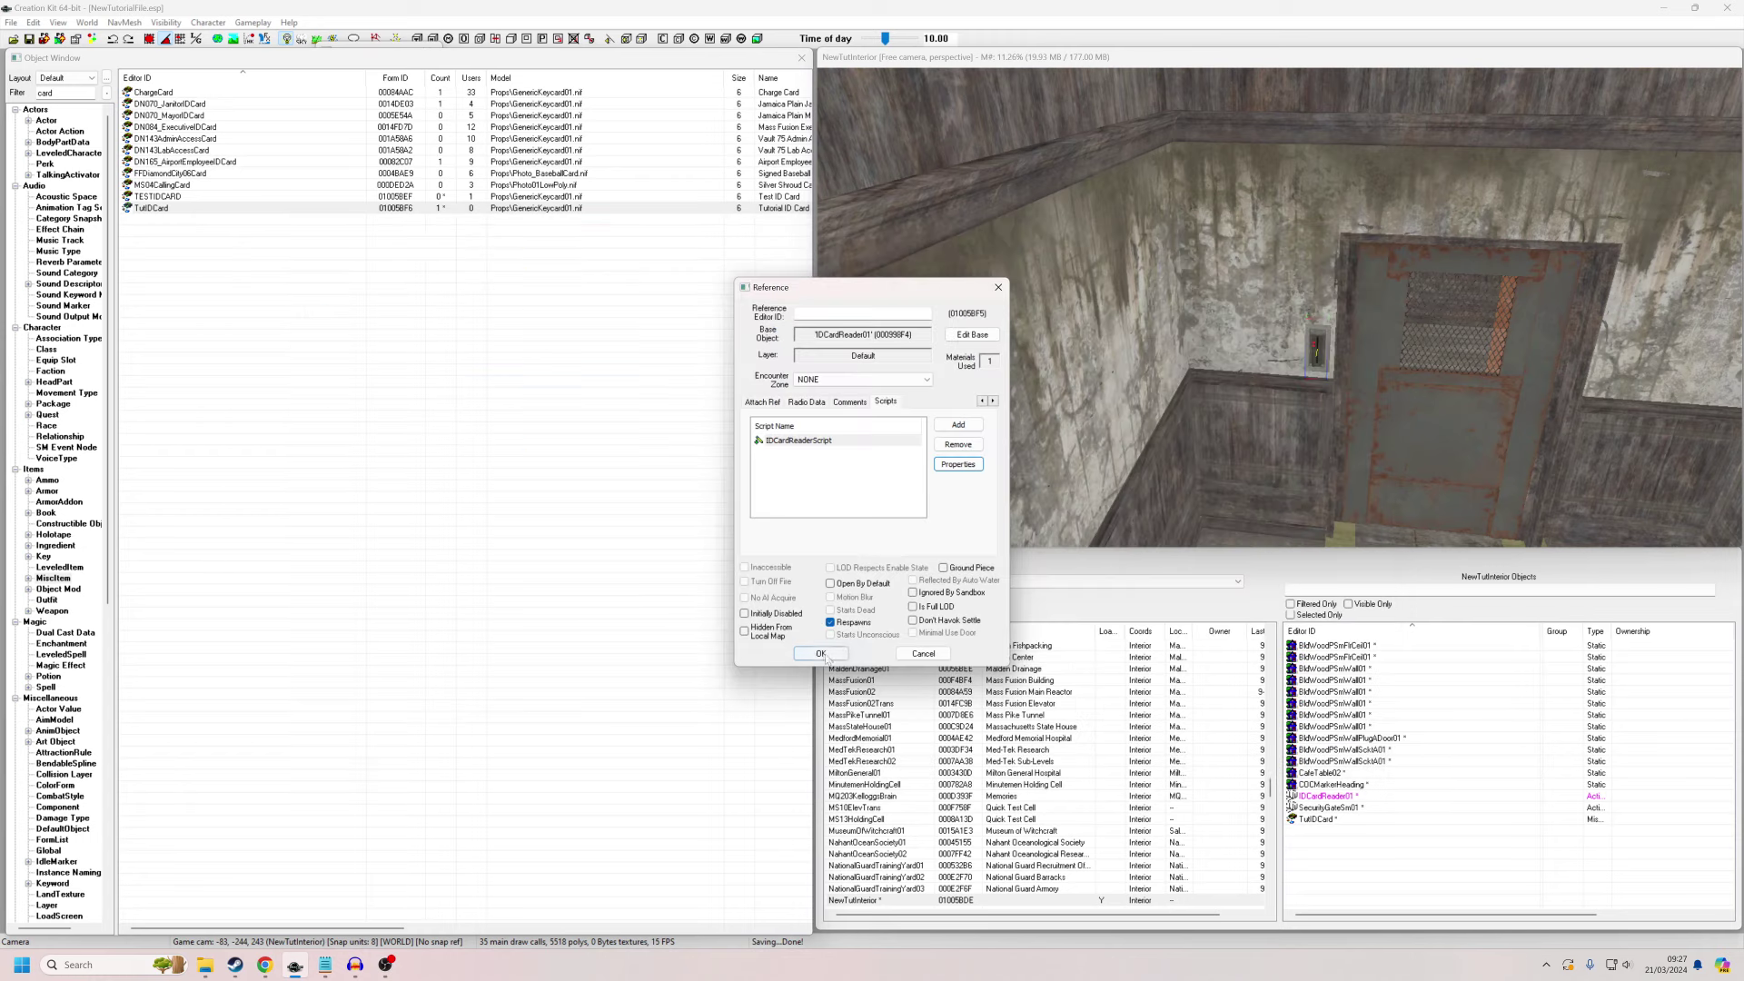
left_click(28, 39)
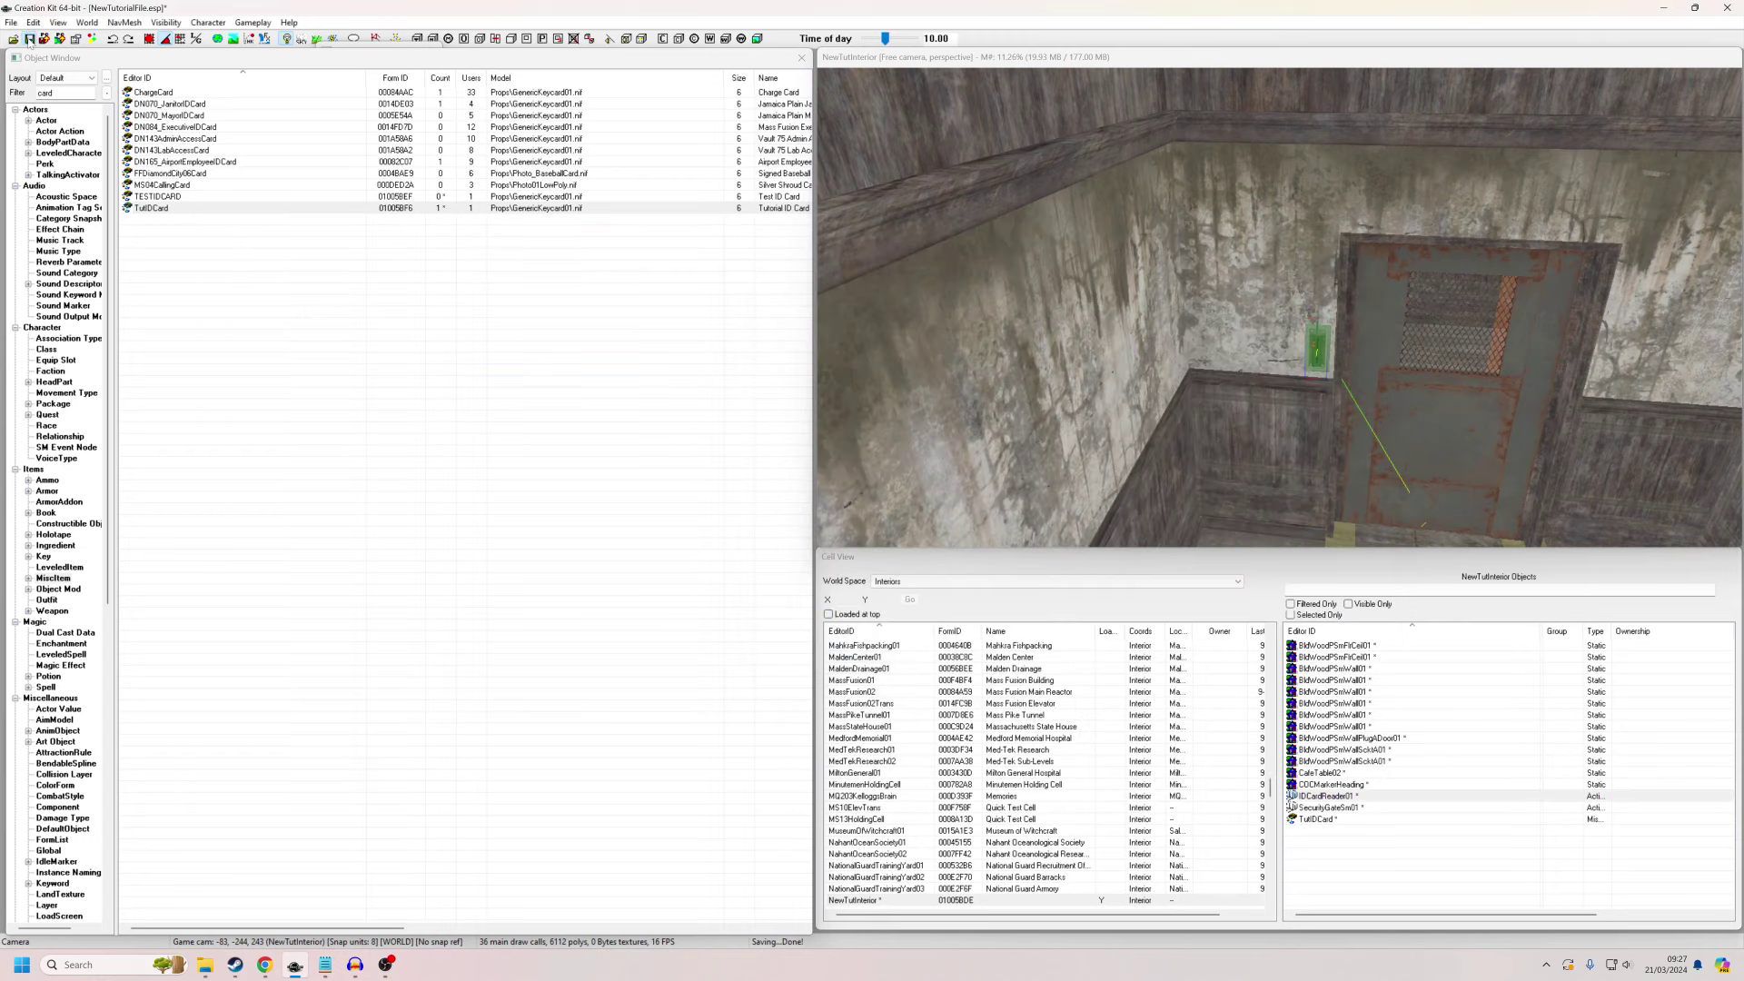
Reopen the card reader's IDCardReaderScript properties to check the two required values, and close them.
left_click(1387, 415)
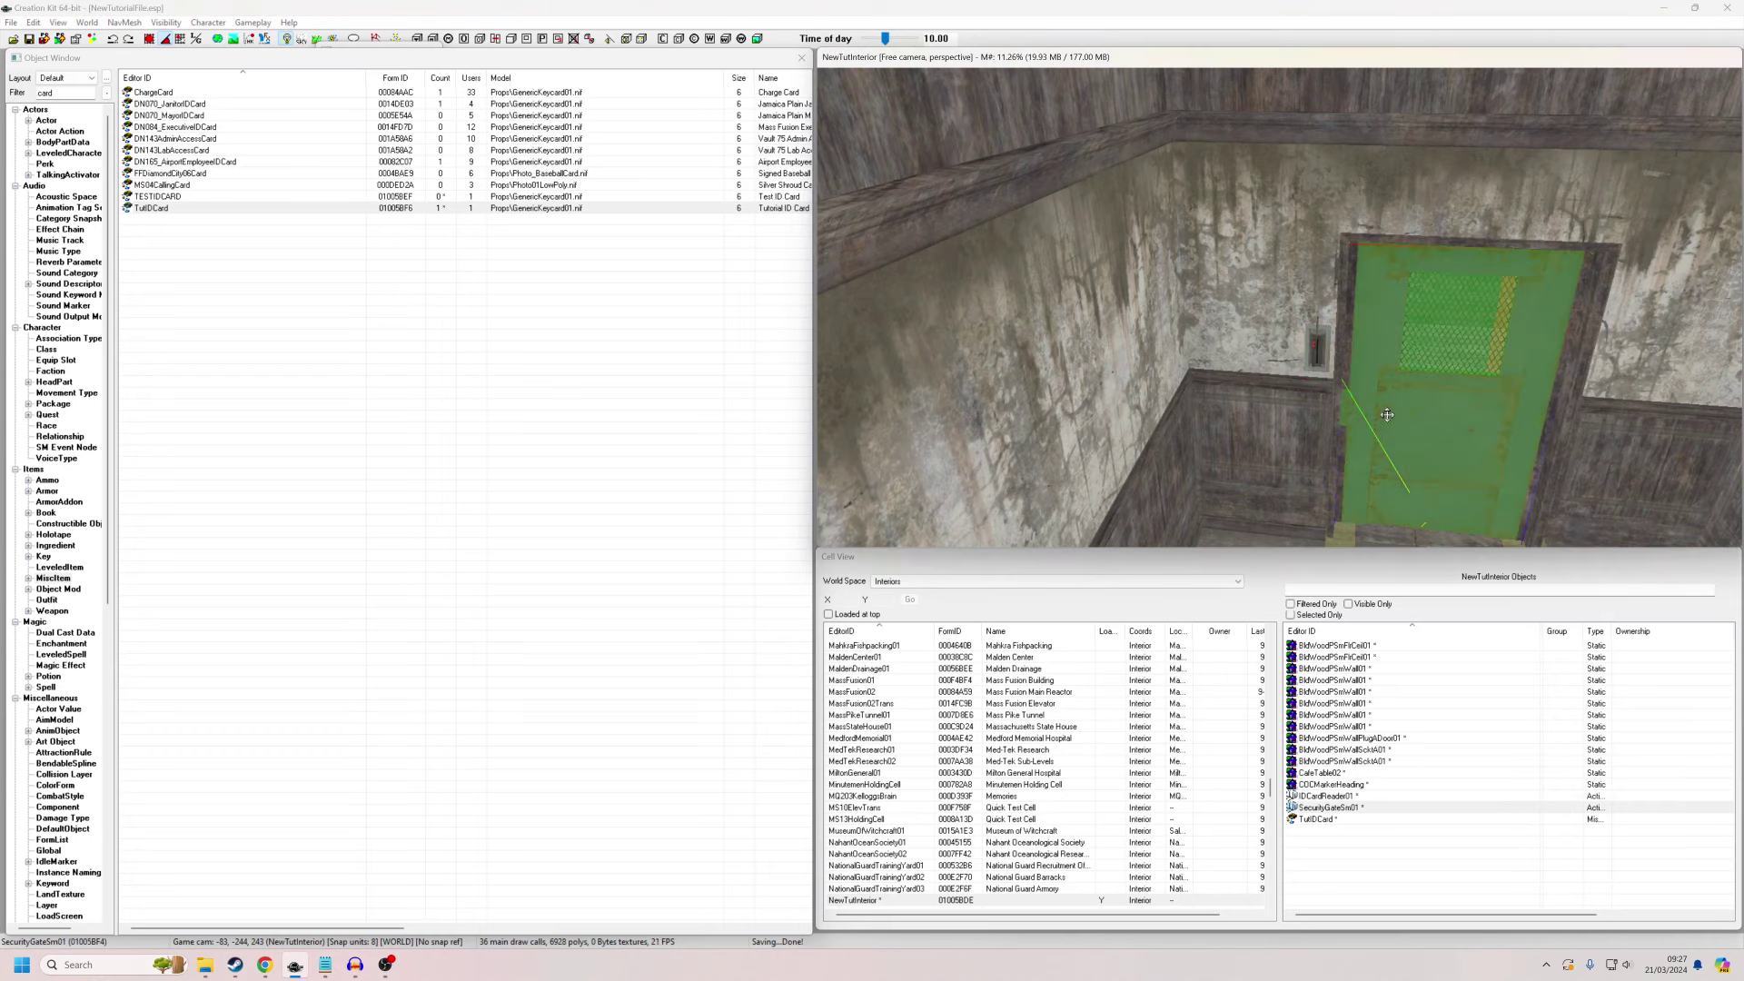
scroll(1360, 423, "down", 5)
scroll(1359, 422, "up", 5)
double_click(1316, 357)
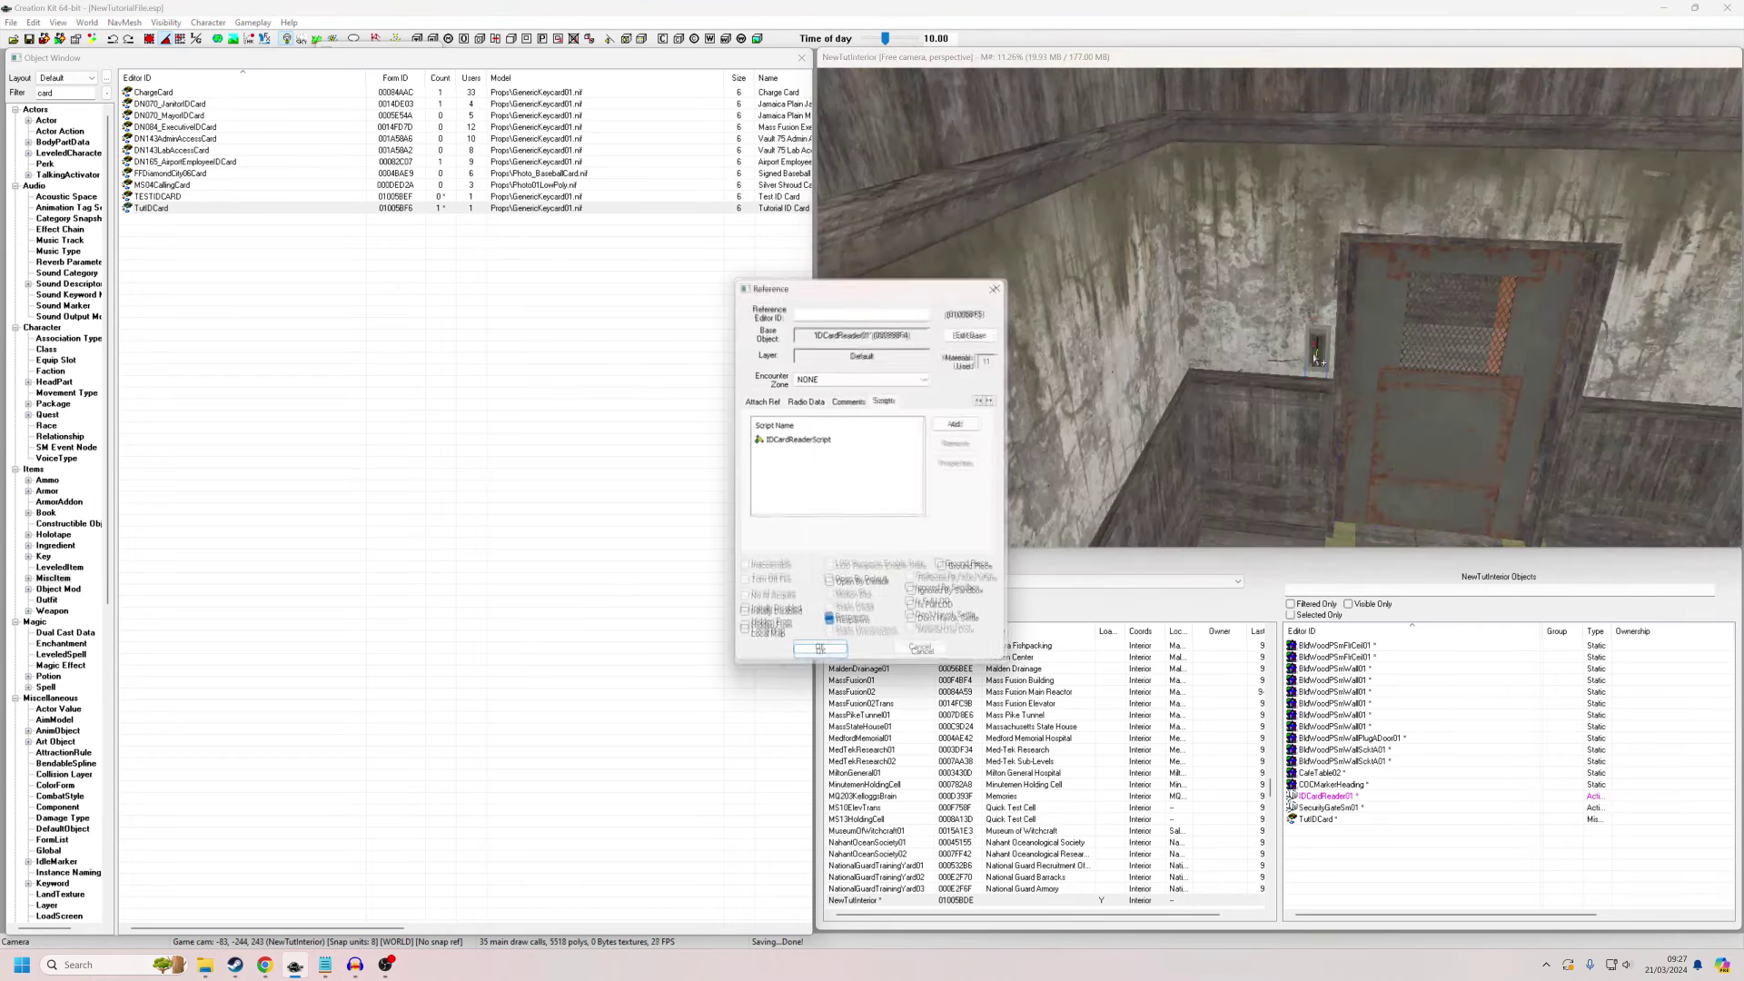
left_click(807, 442)
double_click(807, 442)
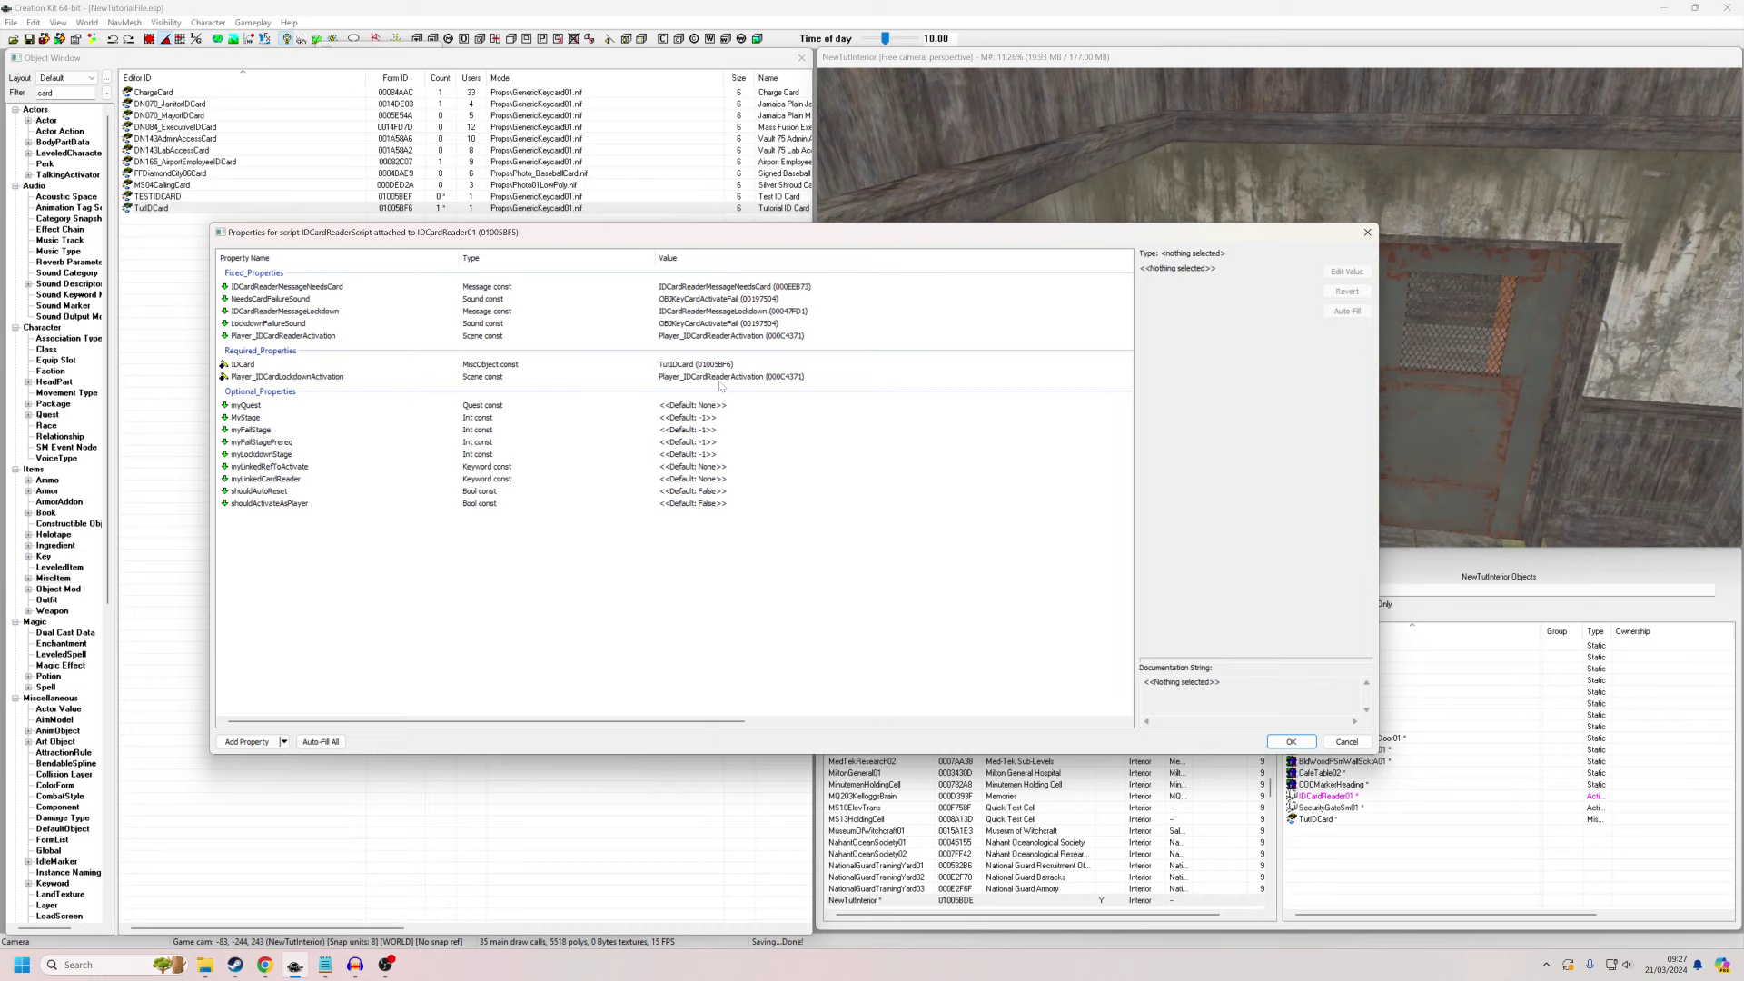
left_click(1289, 741)
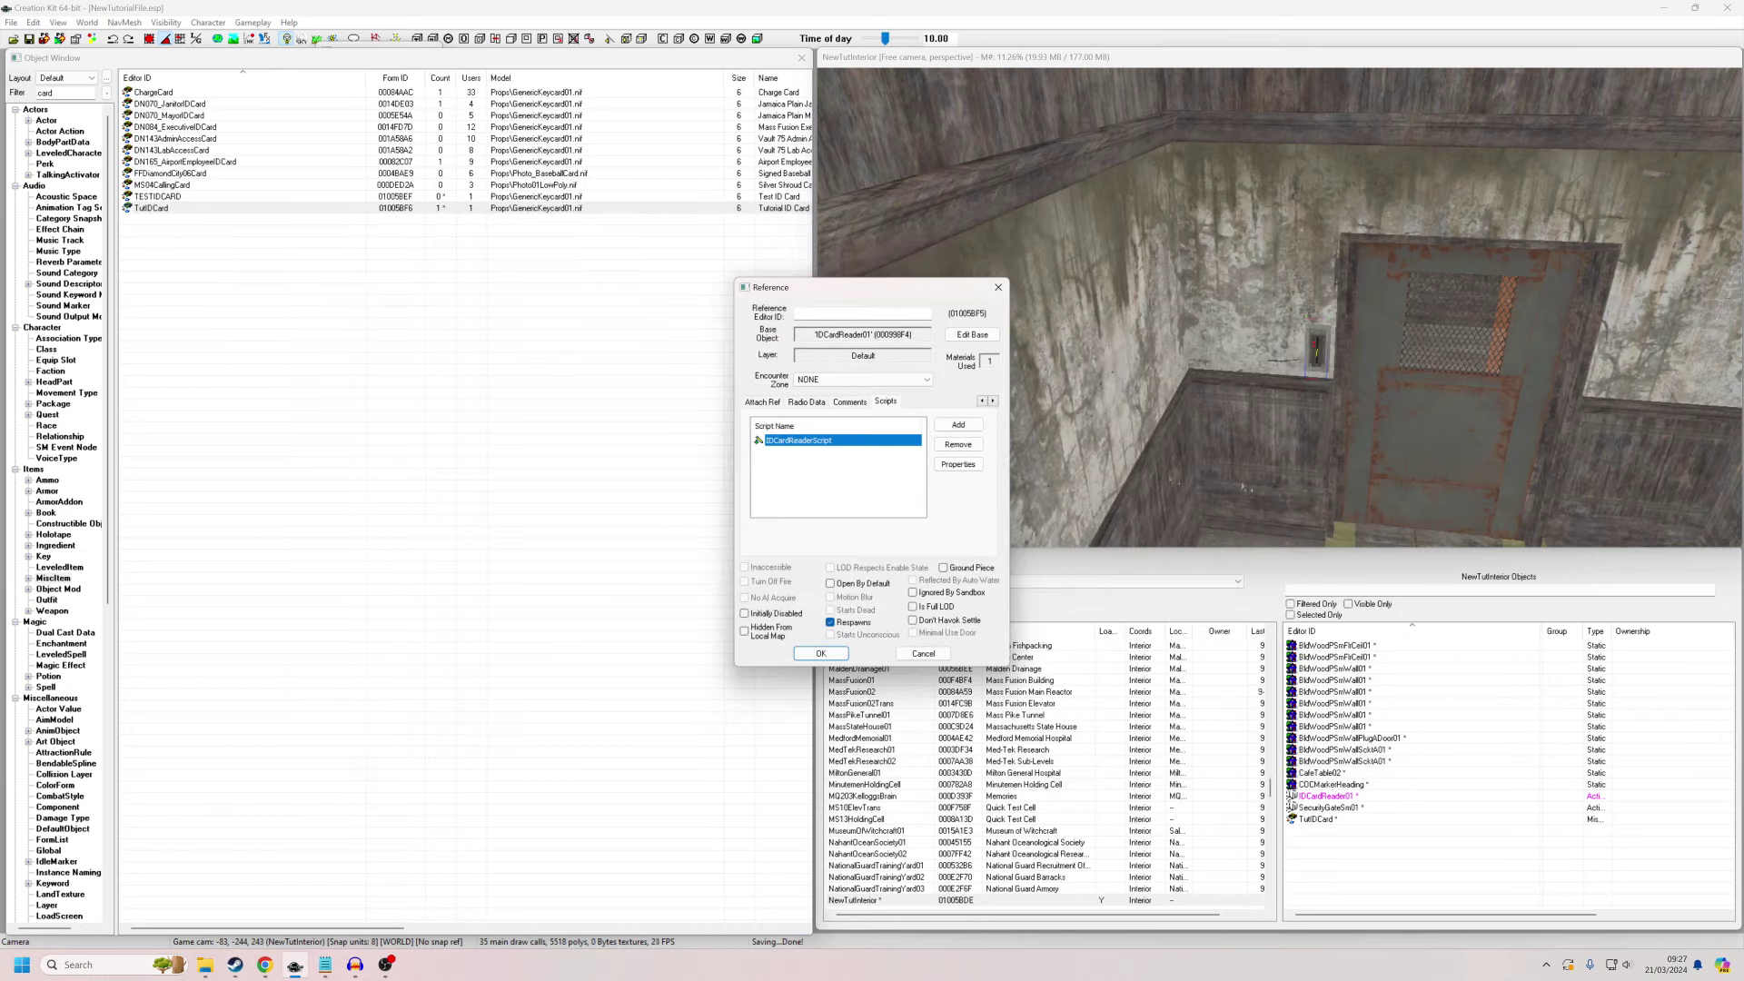
left_click(826, 654)
Look over the linked door, card reader and ID card in the room, and save the plugin.
left_click(1435, 391)
scroll(1435, 391, "down", 5)
middle_click_drag(1434, 391, 1362, 436, "shift")
scroll(1201, 499, "up", 6)
scroll(1453, 363, "down", 3)
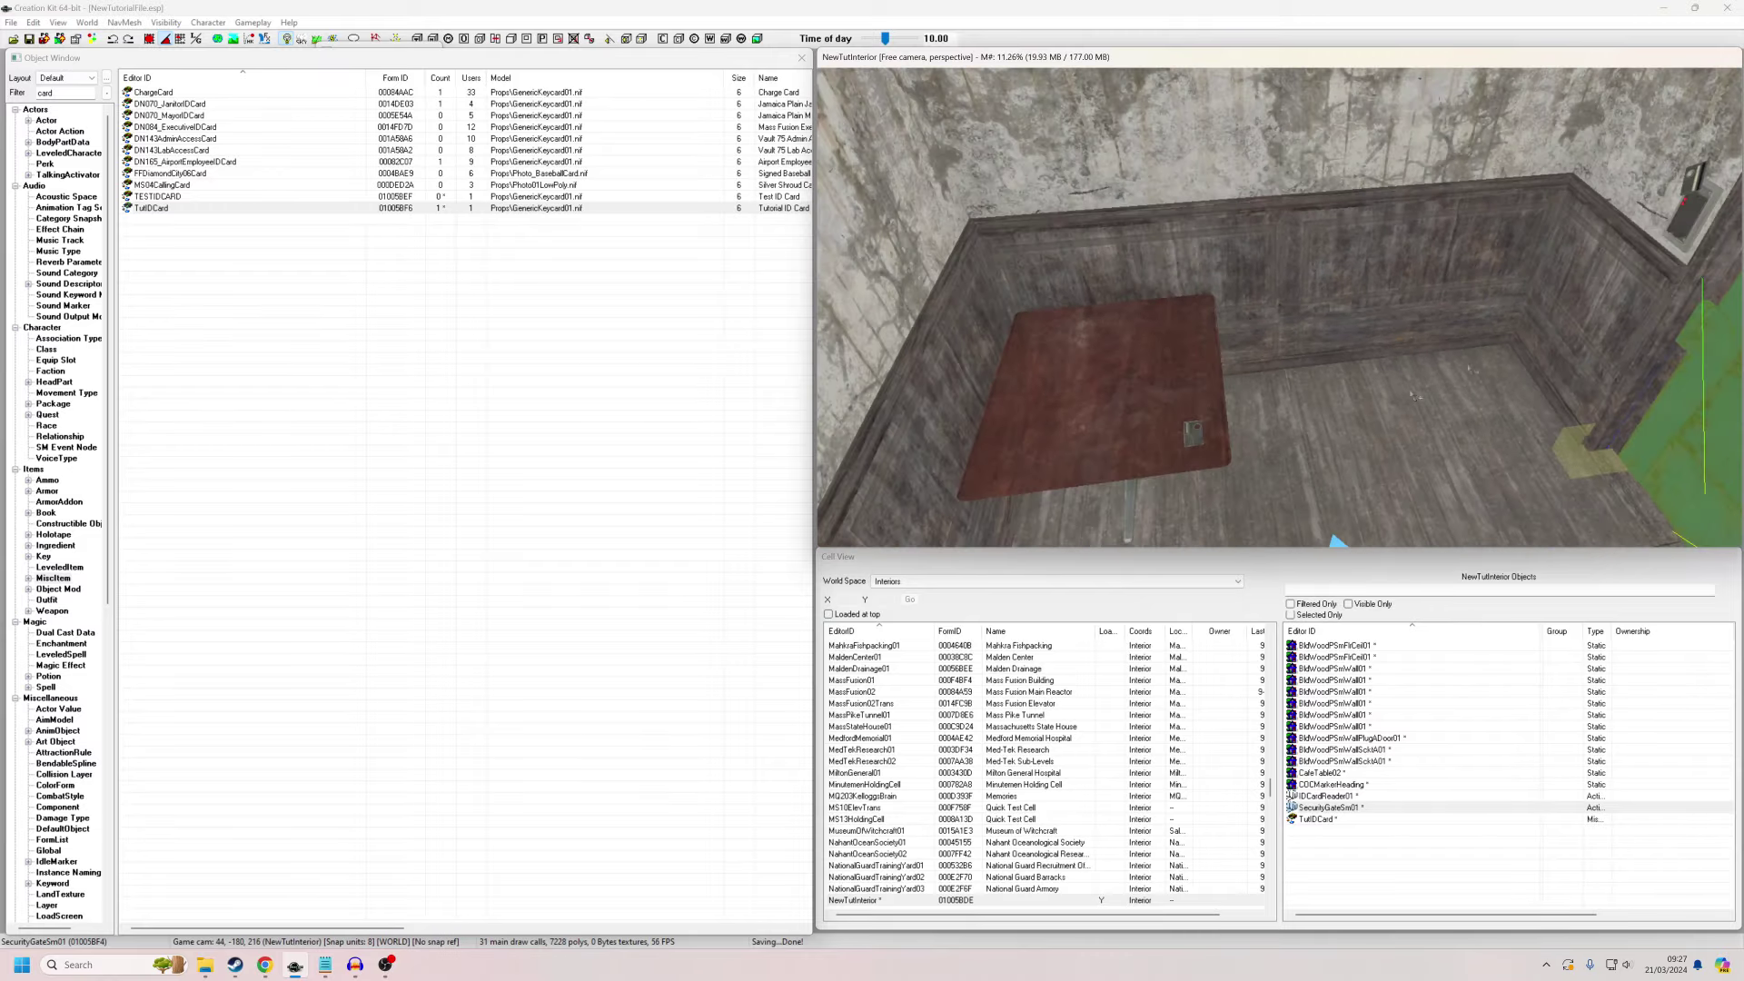
middle_click_drag(1490, 354, 1496, 297)
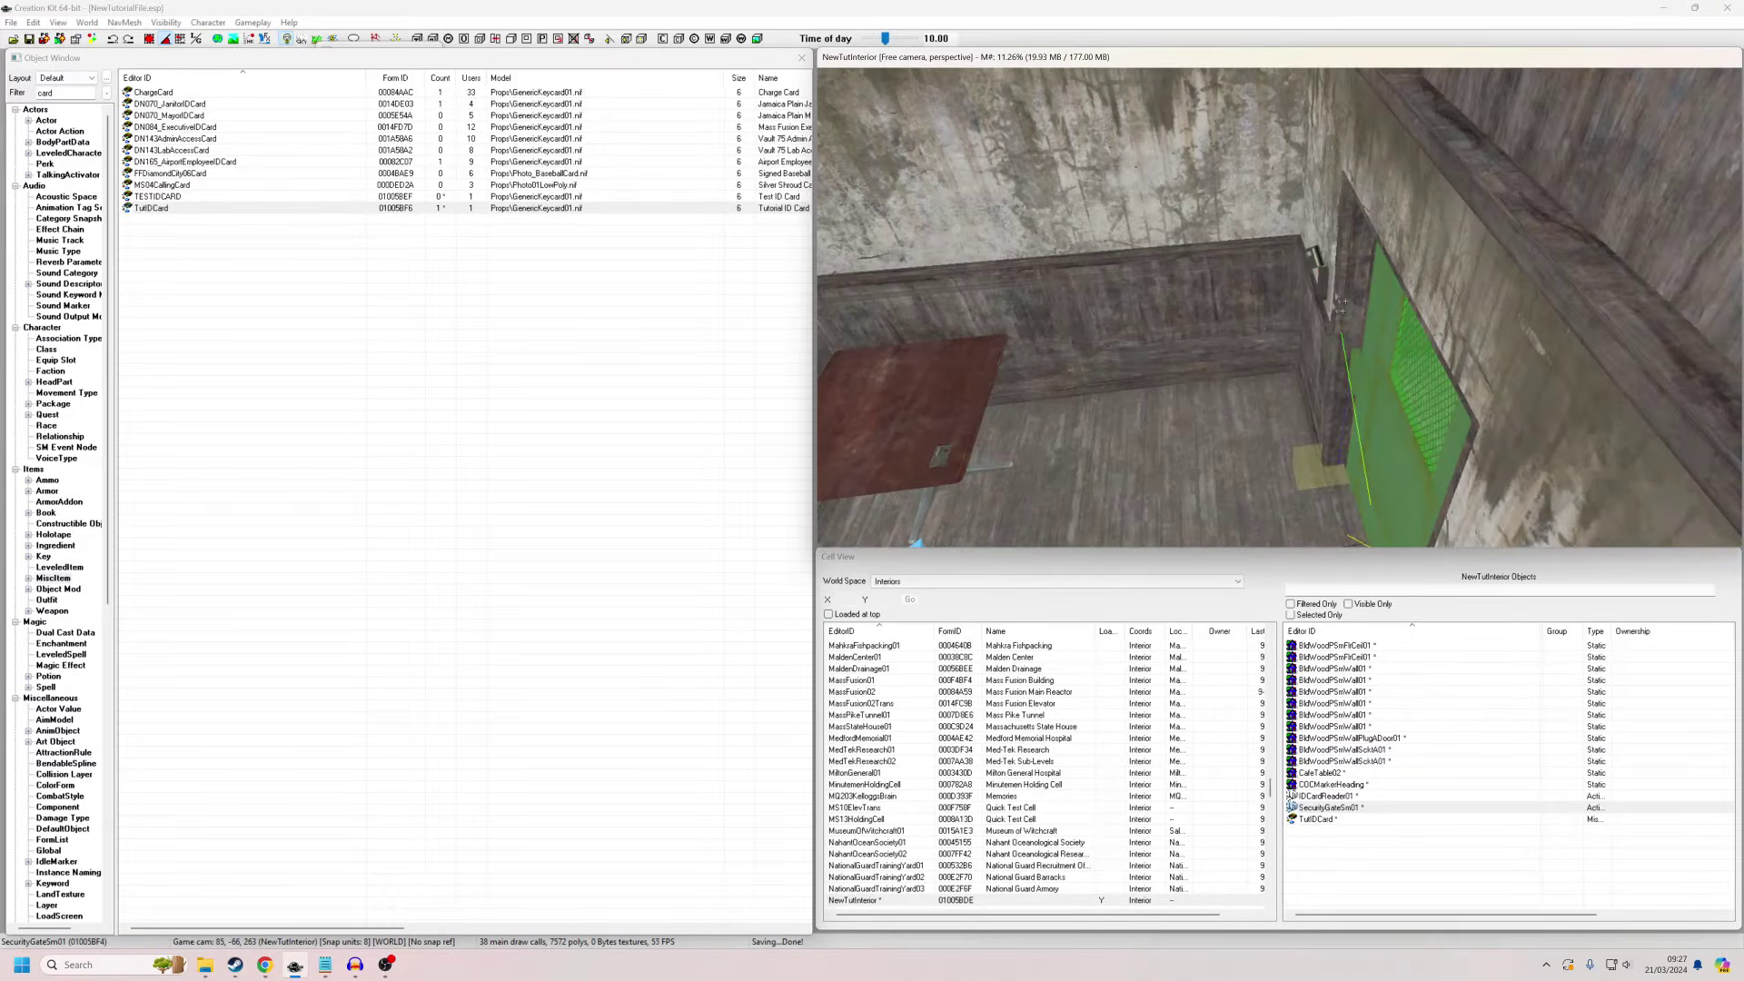
scroll(1381, 416, "down", 4)
mouse_move(1380, 416)
middle_mouse_down("shift")
mouse_move(1428, 454)
mouse_move(1407, 396)
mouse_move(1428, 395)
middle_mouse_up("shift")
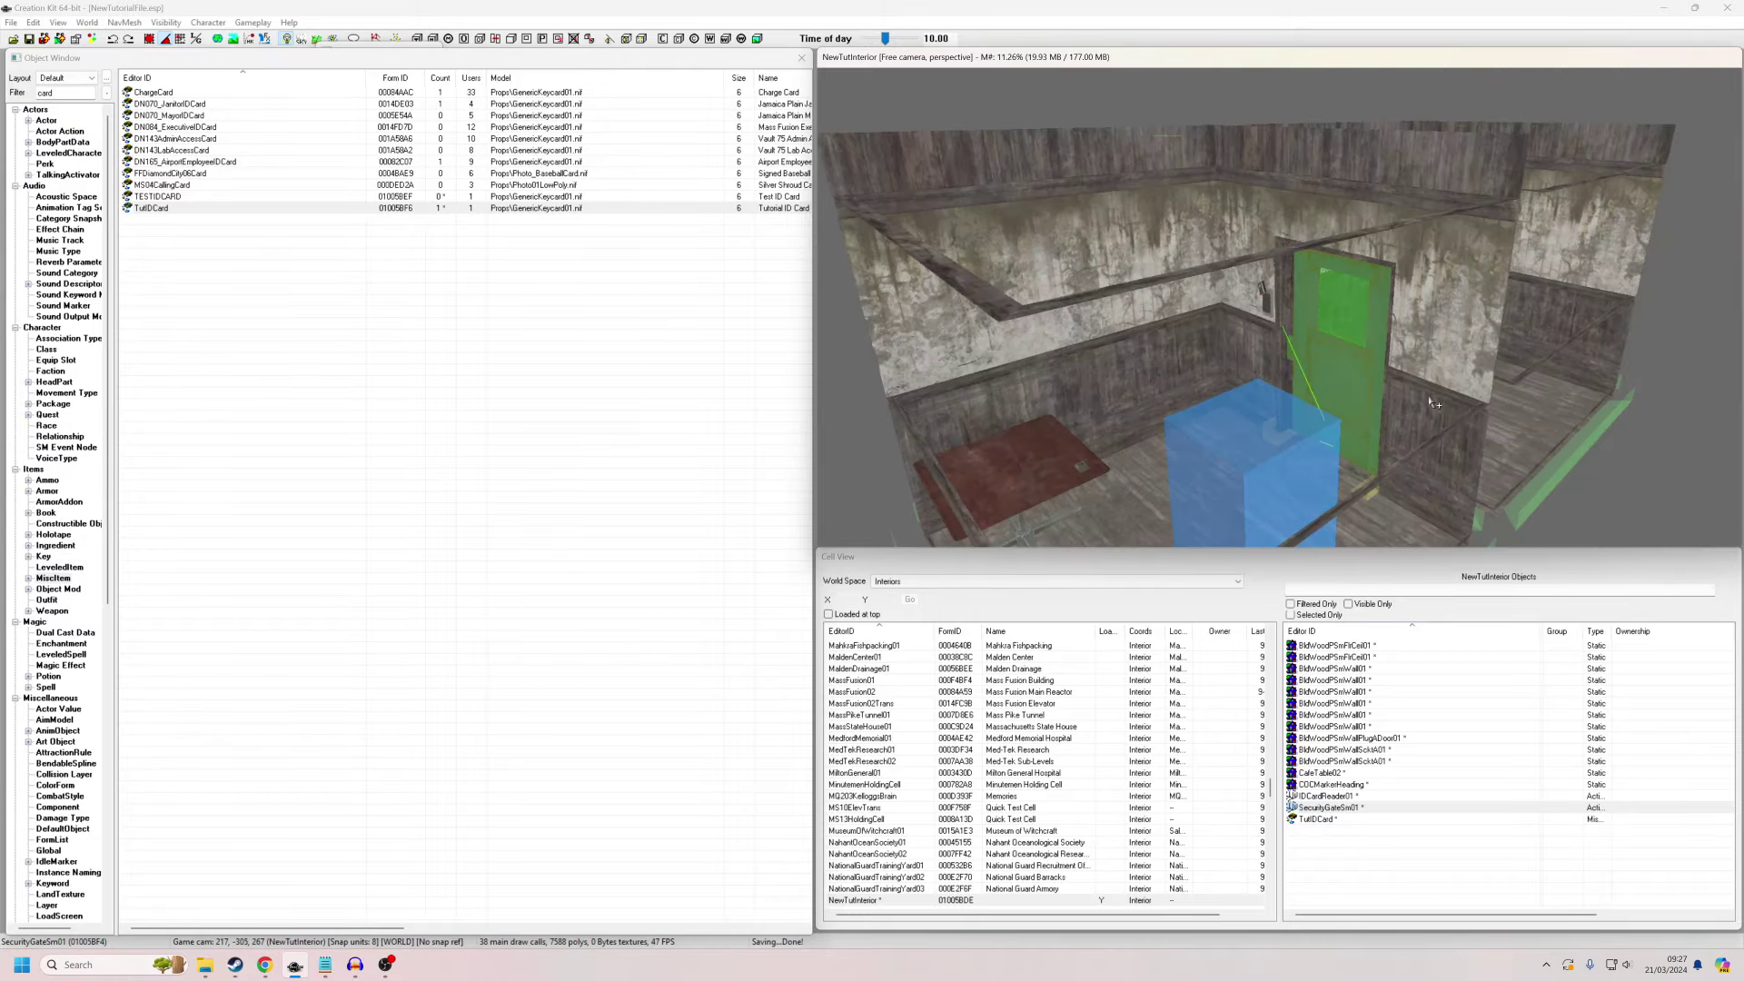
left_click(31, 42)
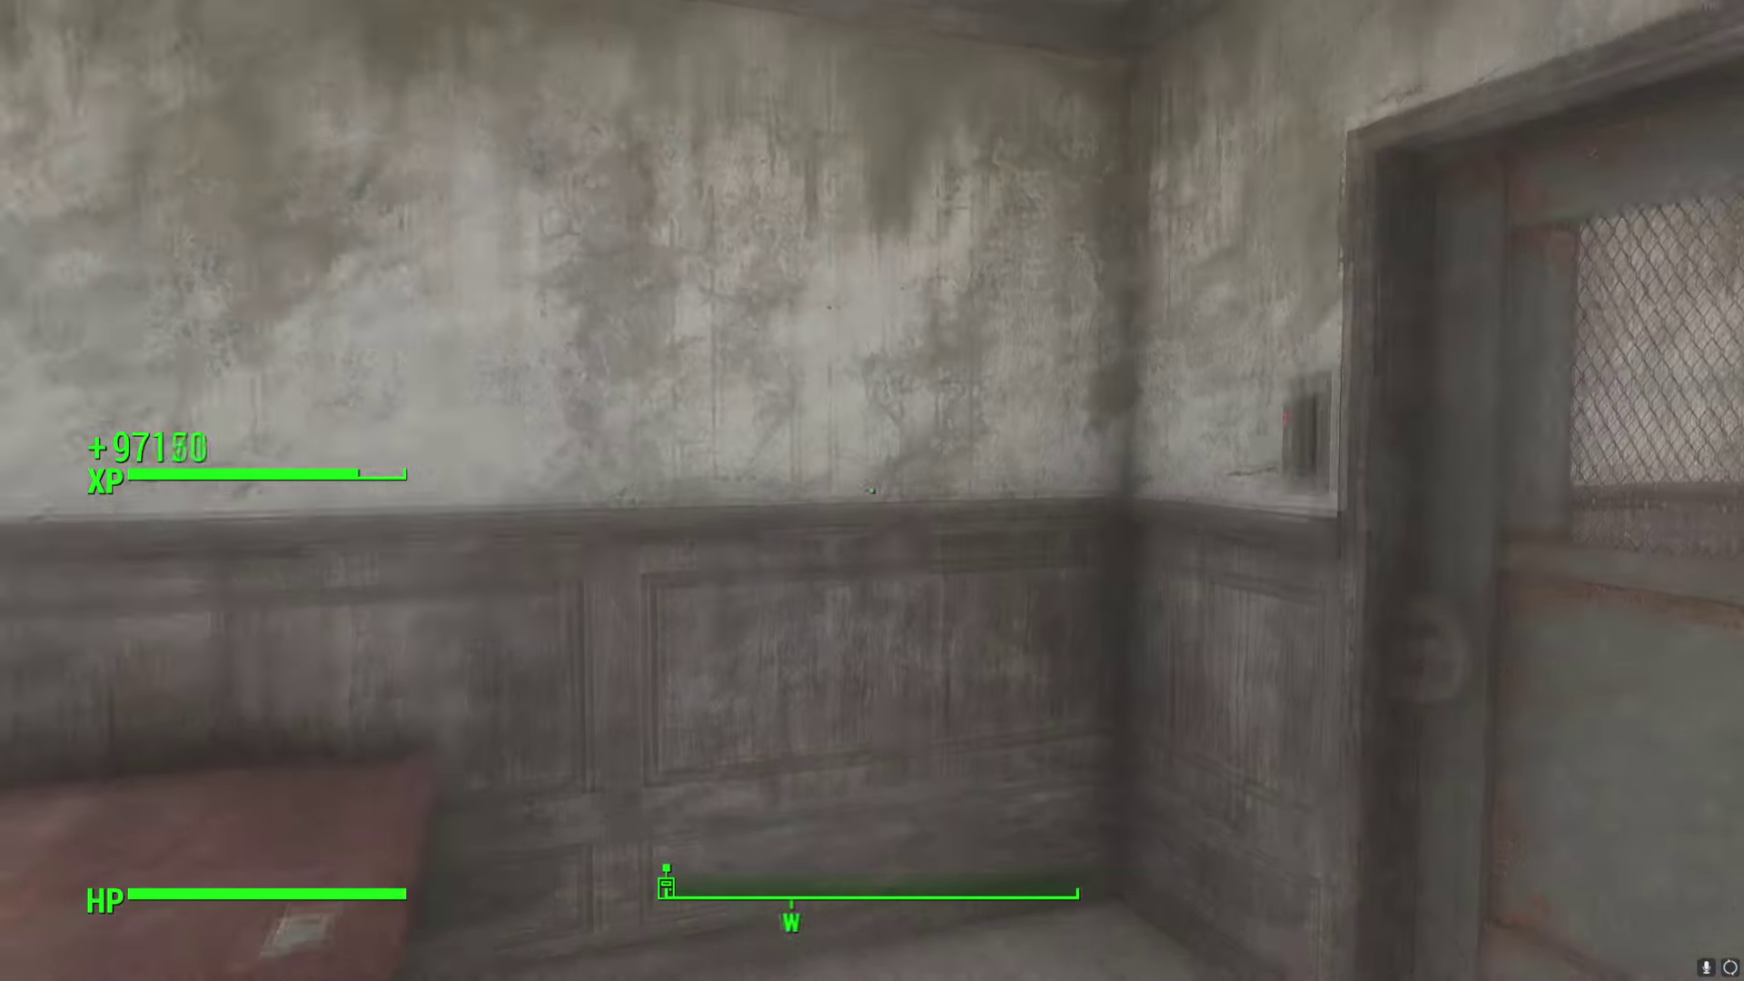
Switch to the game and walk up to the ID card reader beside the security door.
key("w")
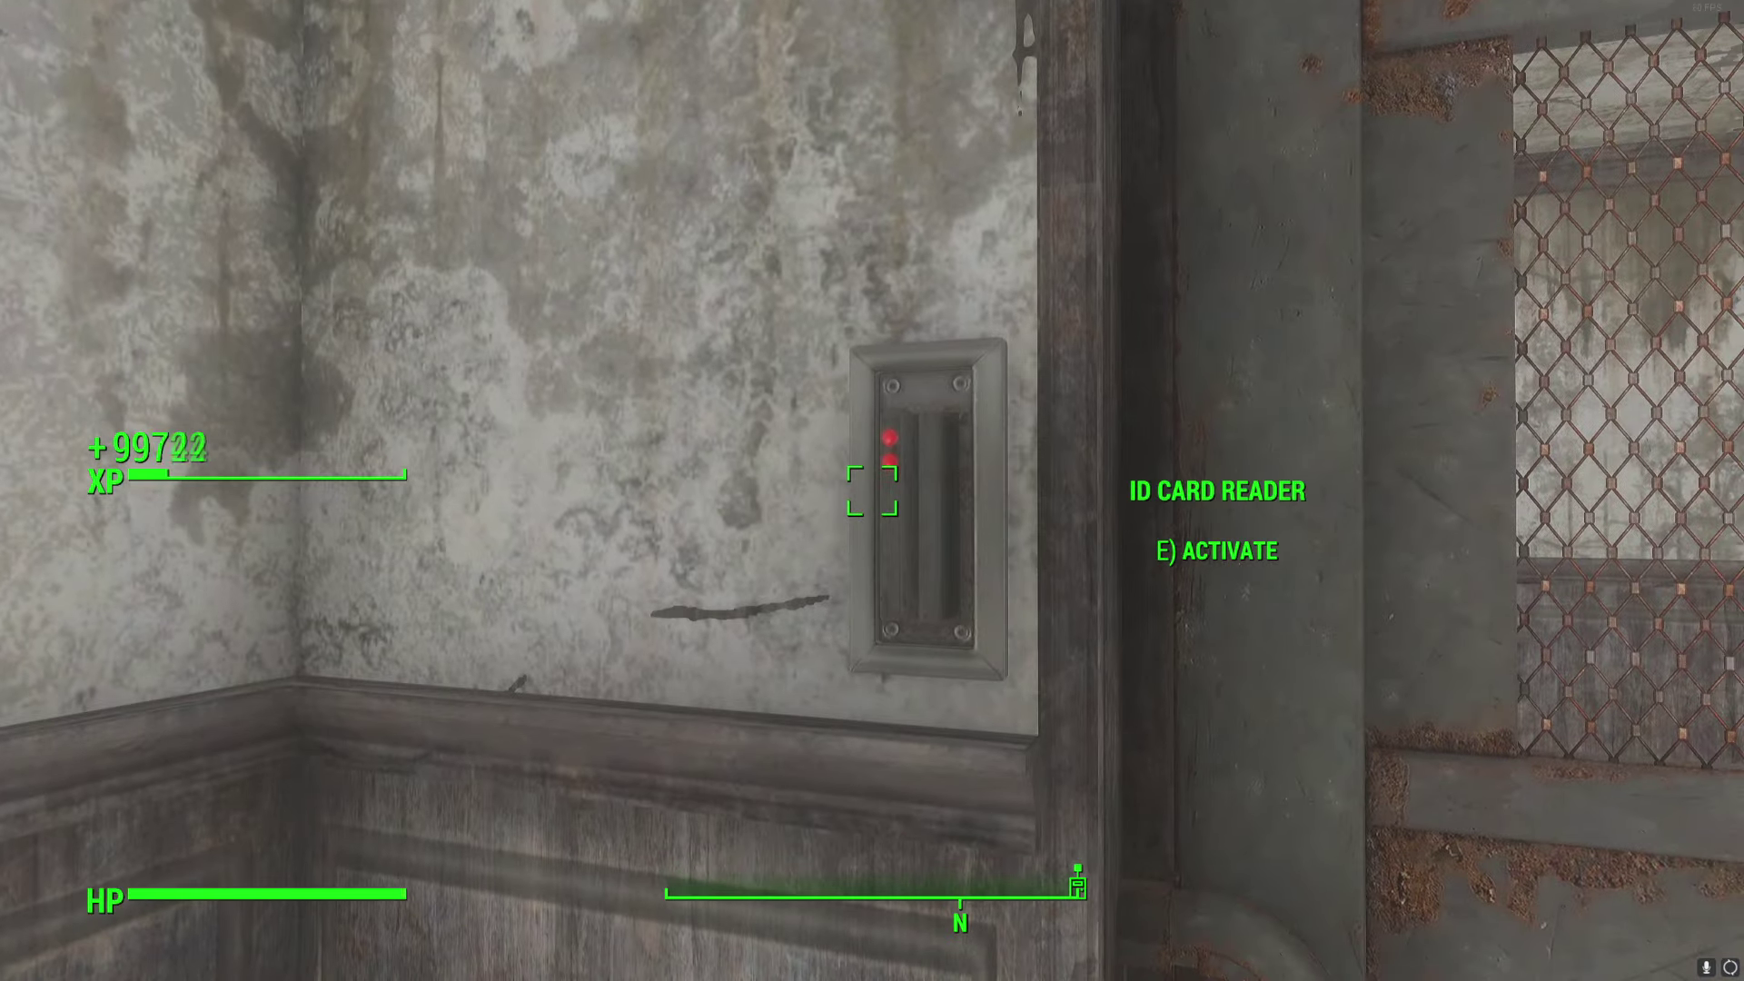